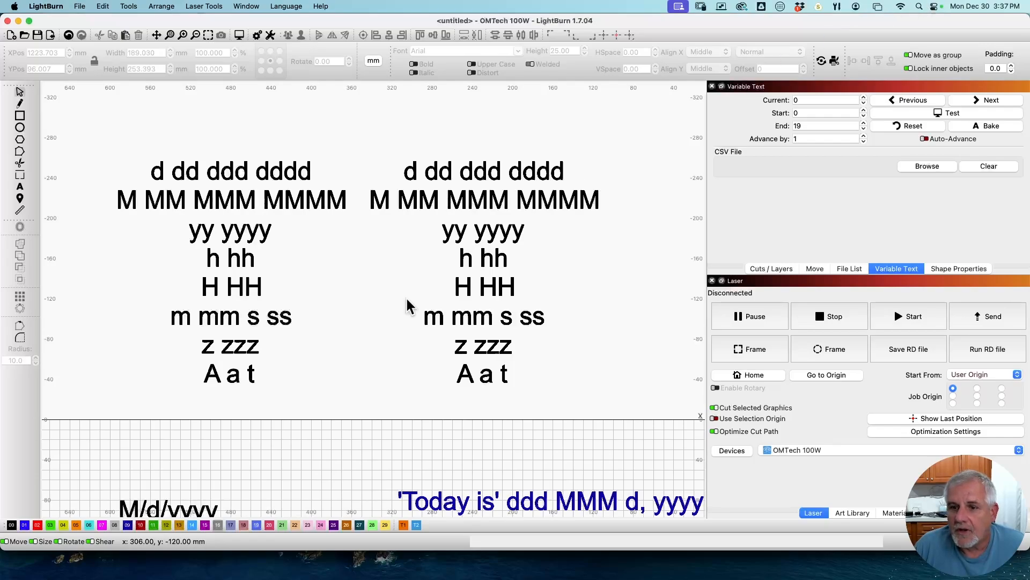
# Keep the right-hand copy of the date and time codes set to Date/Time and test its variable text.
pyautogui.click(472, 207)
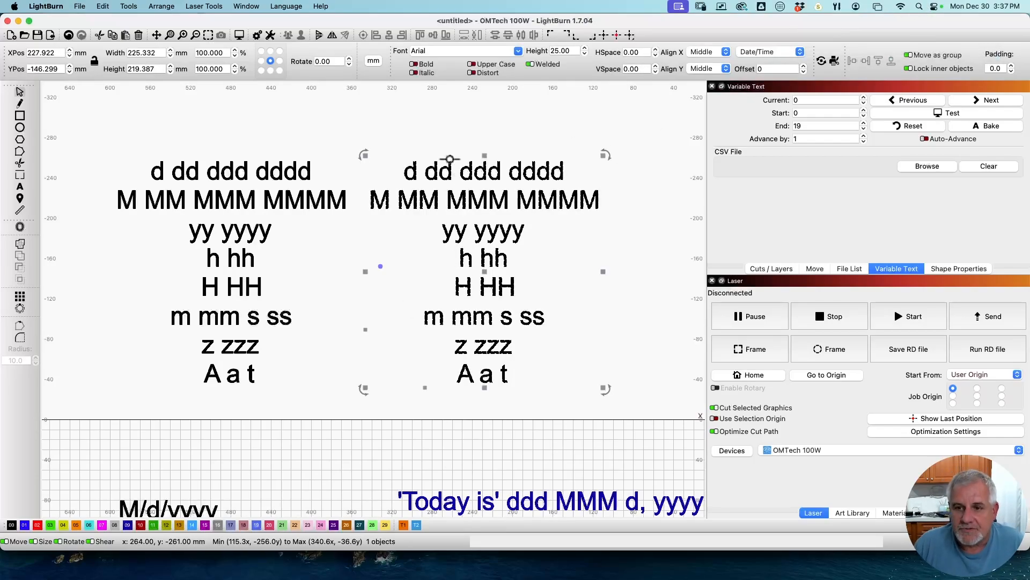
pyautogui.click(799, 52)
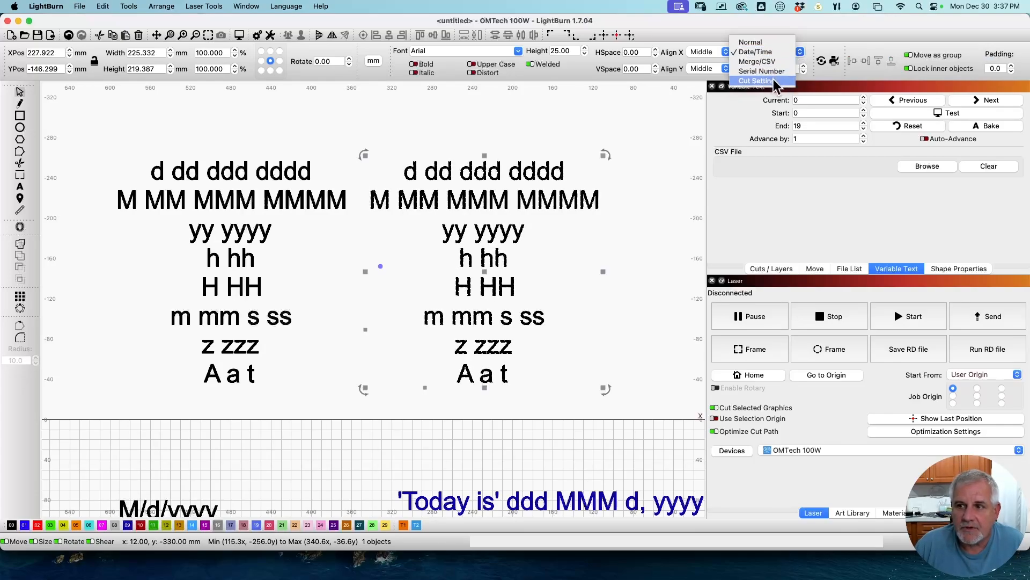
pyautogui.click(771, 52)
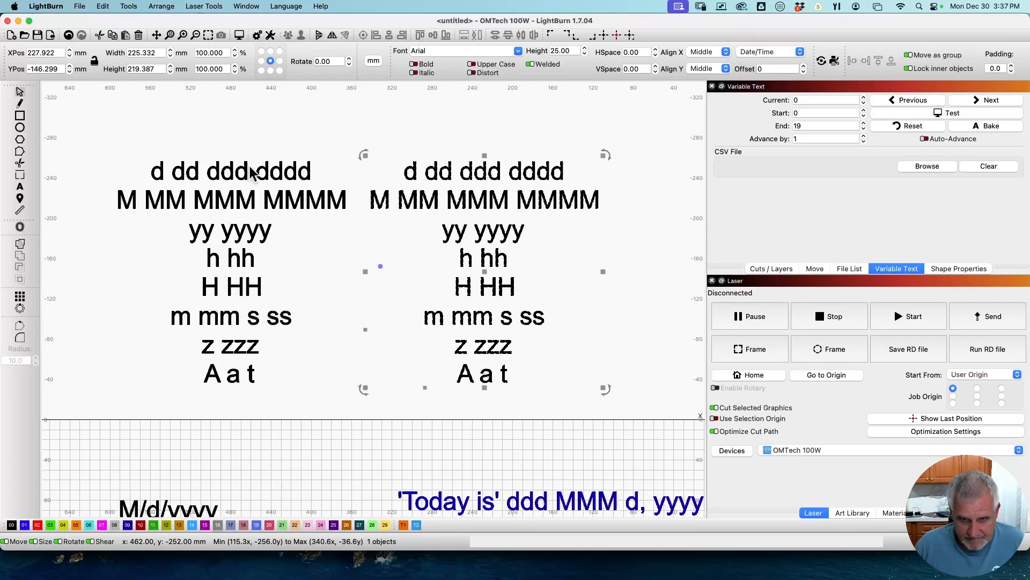
pyautogui.click(955, 115)
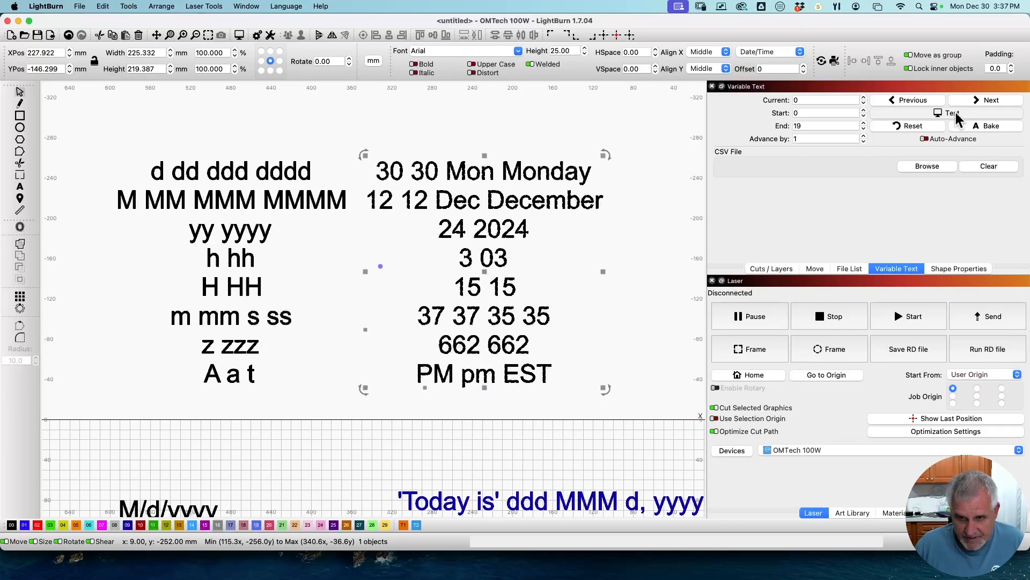
pyautogui.click(952, 113)
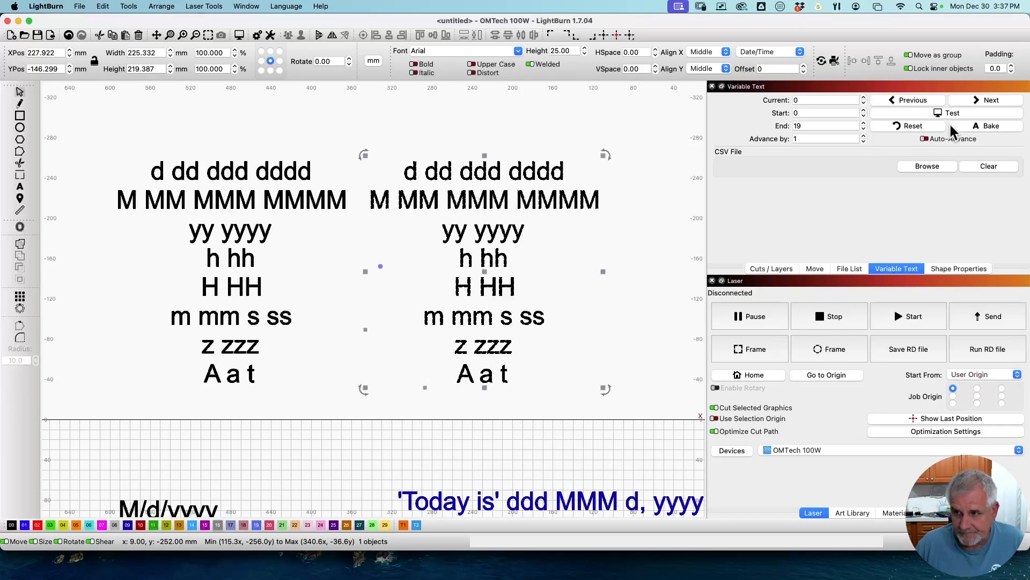
# Bake the date and time code copy into normal text and check the text type of both code blocks.
pyautogui.click(991, 127)
pyautogui.click(117, 251)
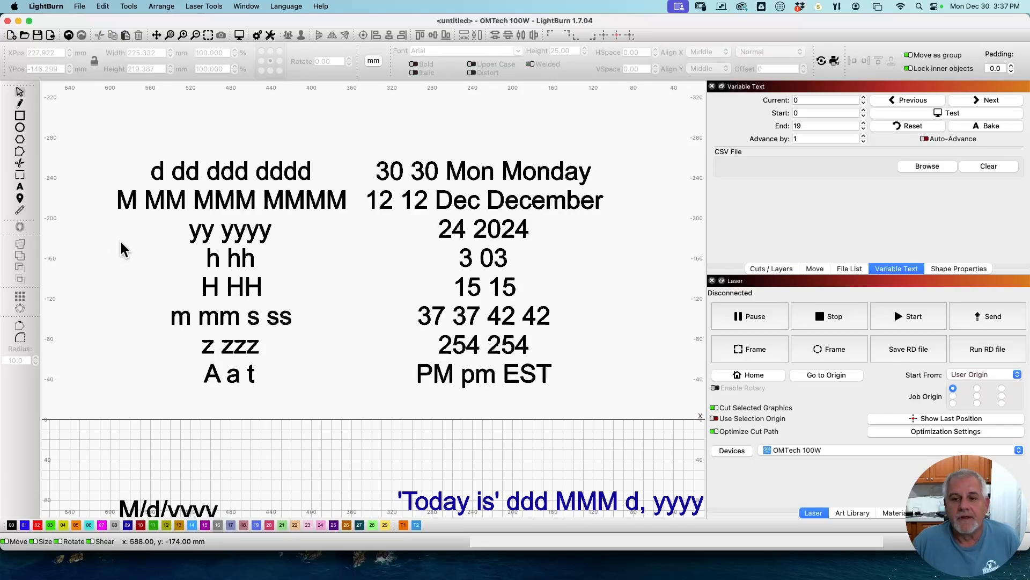
pyautogui.click(177, 171)
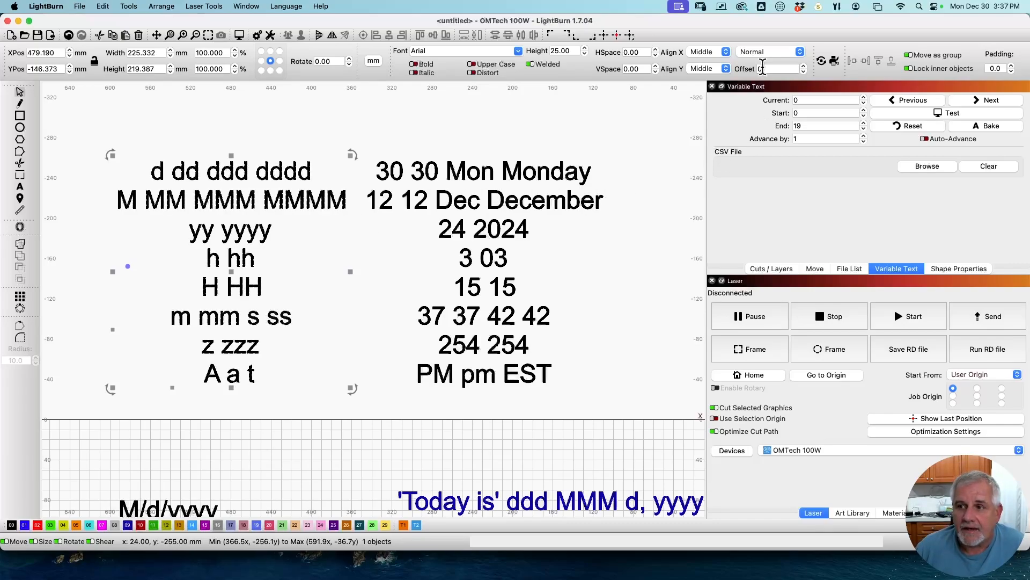
pyautogui.click(559, 173)
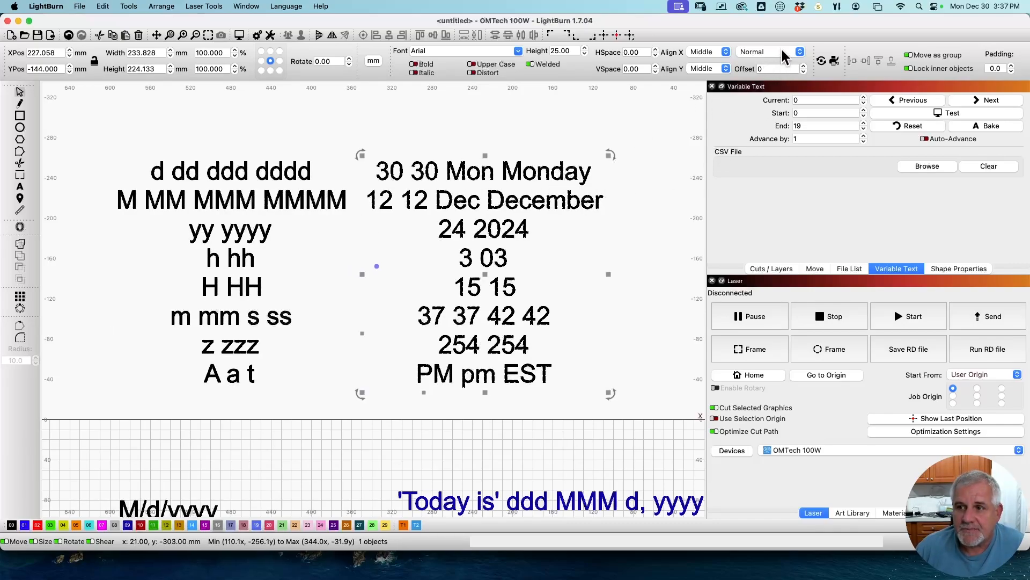
pyautogui.click(782, 51)
pyautogui.click(550, 152)
pyautogui.click(539, 153)
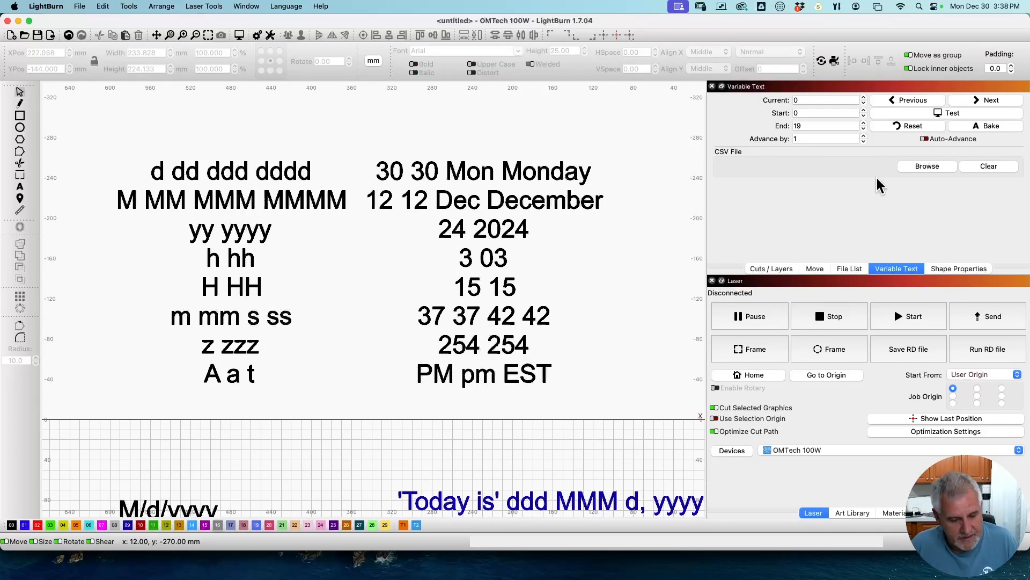
# Undo the bake of the right-hand date and time code copy and deselect it.
pyautogui.press('super+z')
pyautogui.press('super+z')
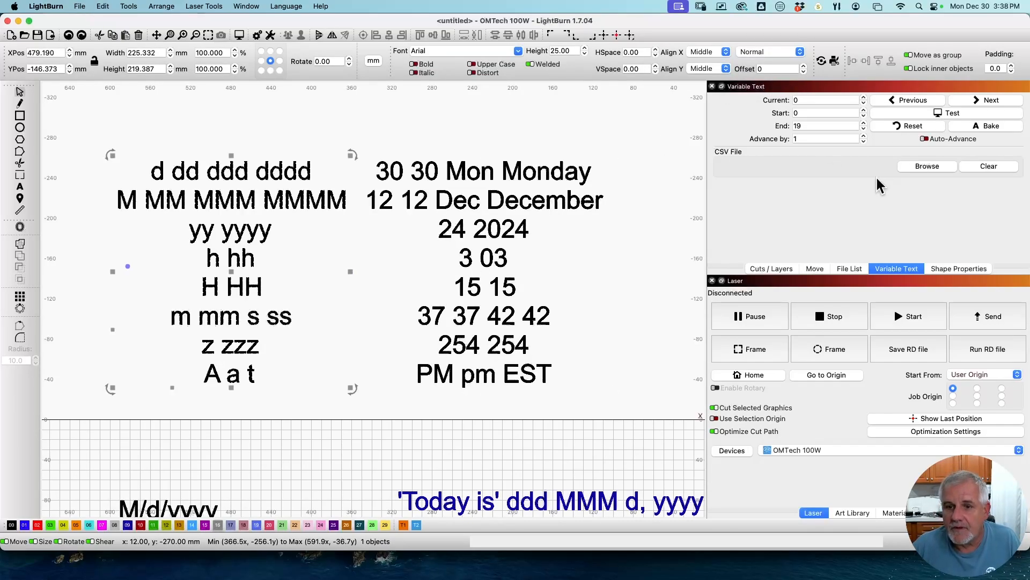
pyautogui.press('super+shift+z')
pyautogui.press('super+shift+z')
pyautogui.press('super+z')
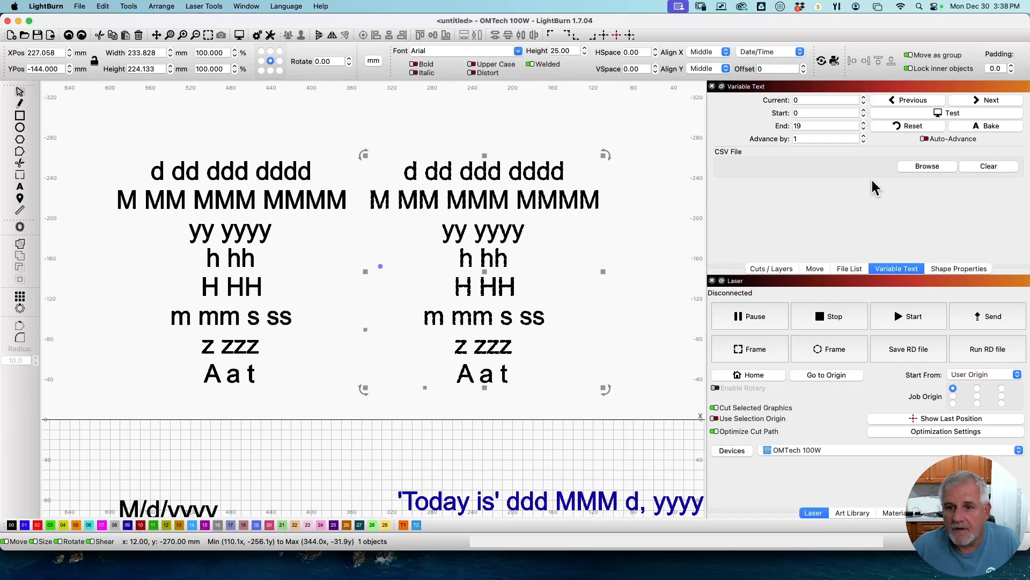
pyautogui.click(648, 228)
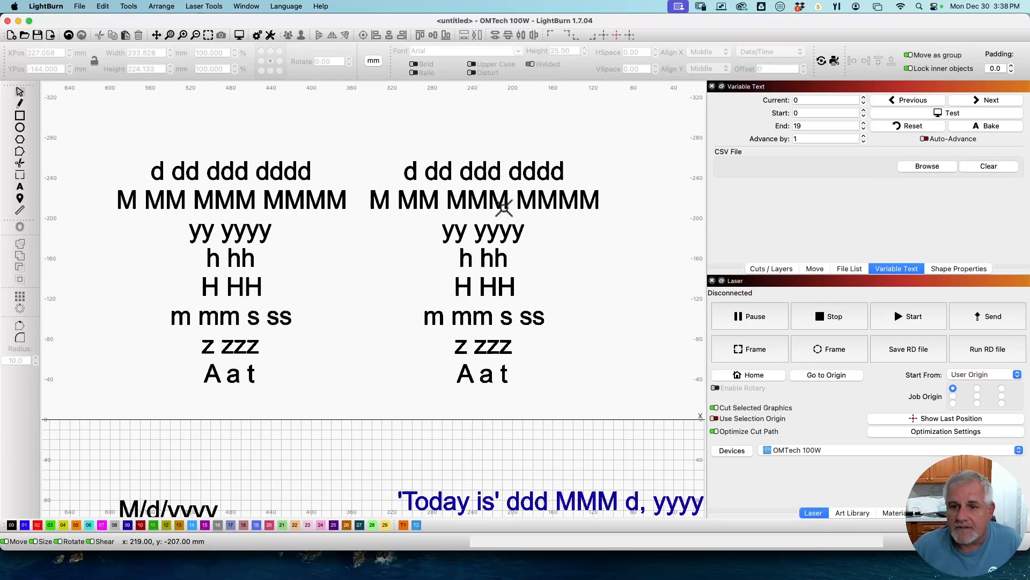
# Preview the right-hand date and time code copy and bake its variable text into normal text.
pyautogui.click(964, 114)
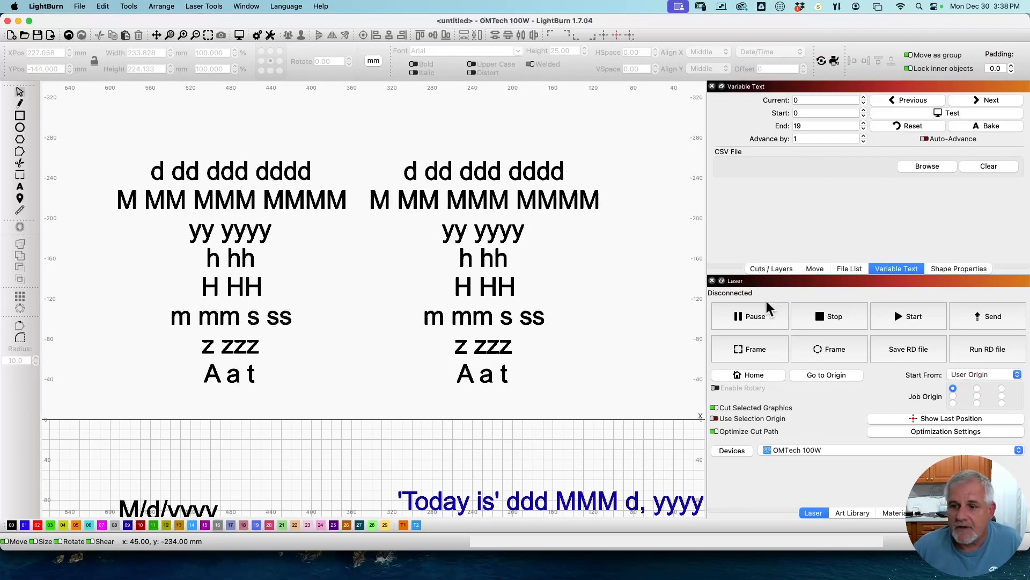
pyautogui.moveTo(584, 368); pyautogui.dragTo(463, 168)
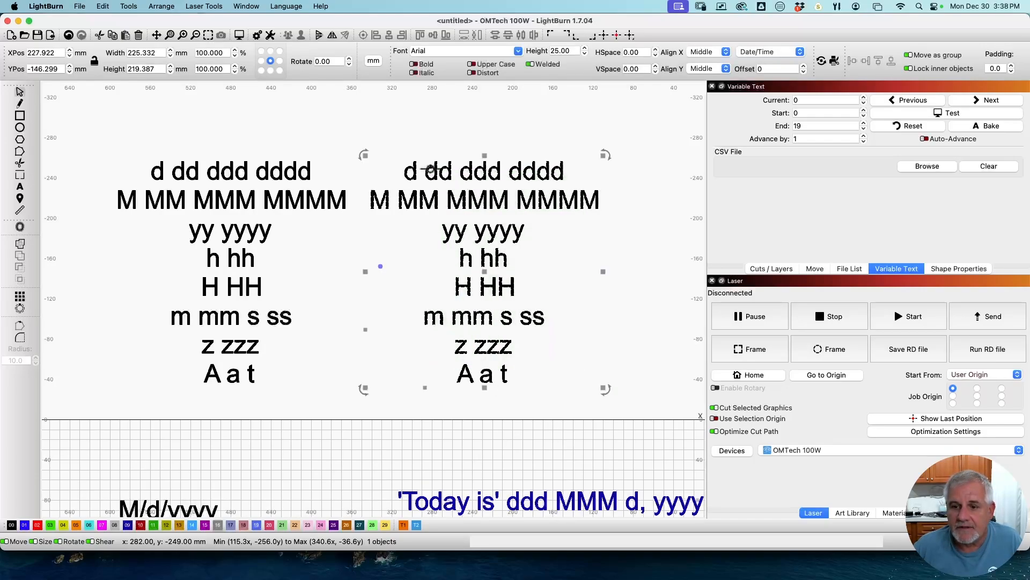
pyautogui.click(240, 35)
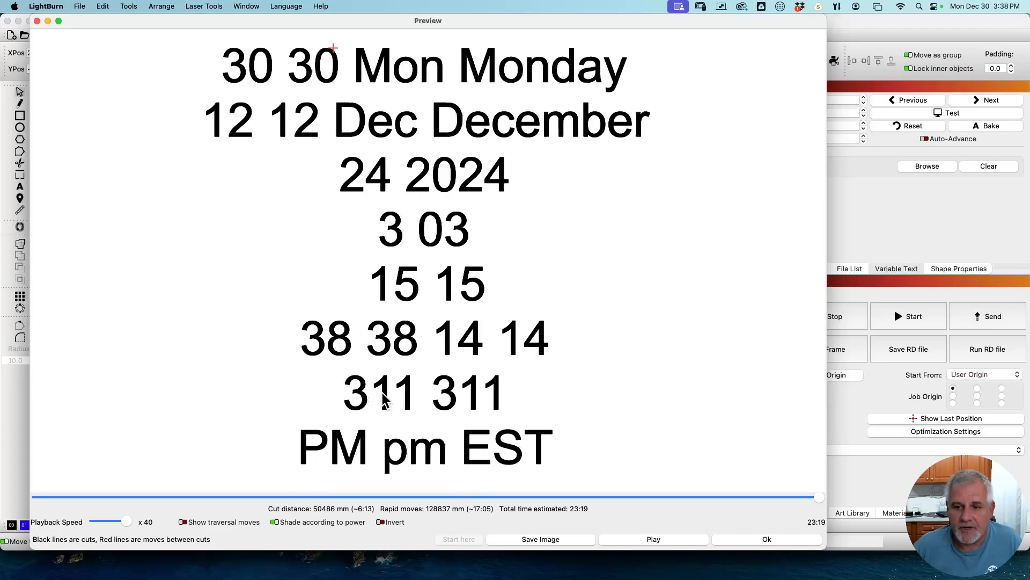
pyautogui.click(795, 540)
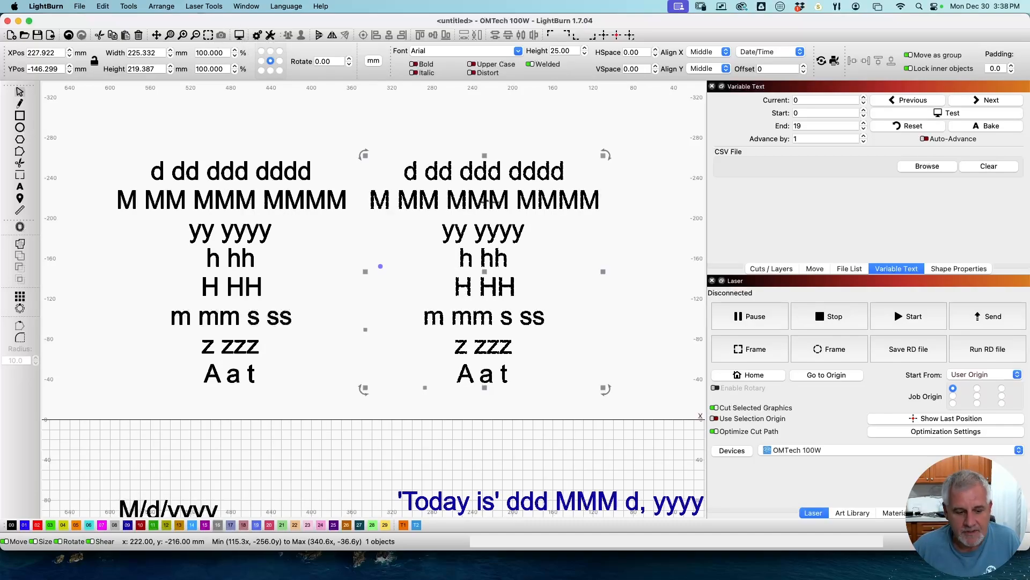
pyautogui.click(972, 127)
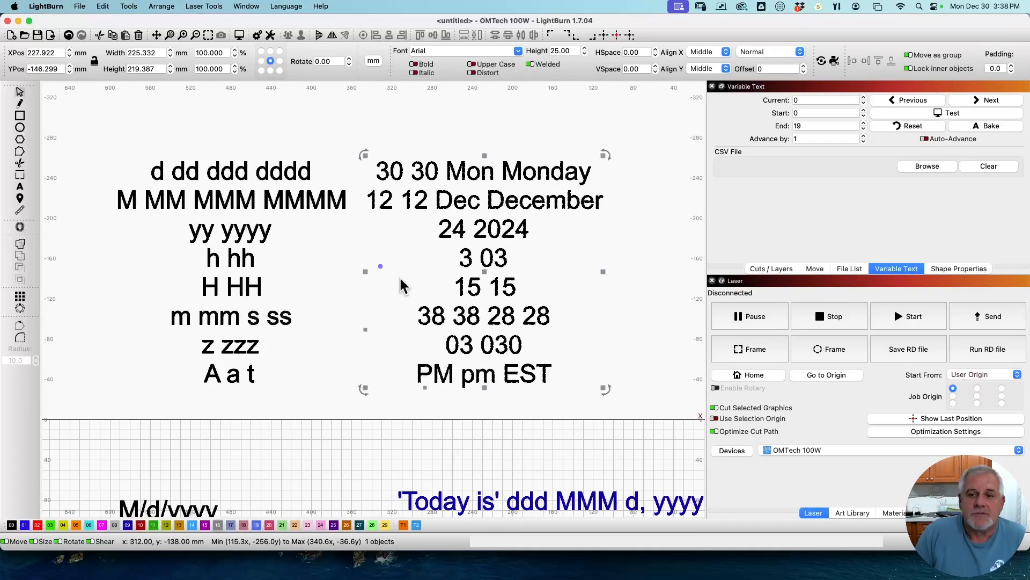
pyautogui.click(297, 292)
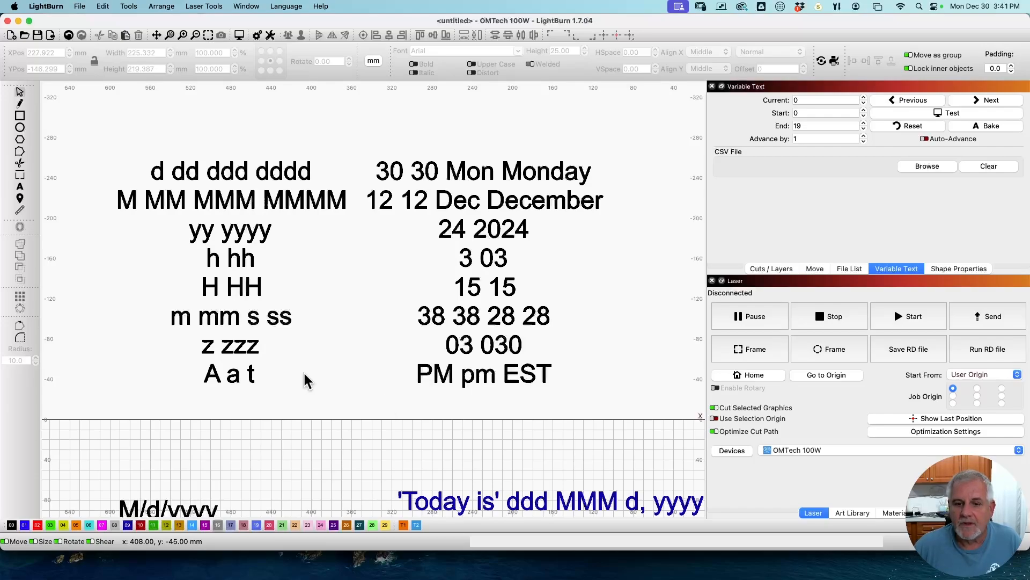
# Examine the M/d/yyyy and ddd MMM d, yy format examples alongside their baked dates.
pyautogui.moveTo(230, 432); pyautogui.dragTo(347, 225)
pyautogui.scroll(3, 349, 230)
pyautogui.moveTo(286, 315); pyautogui.dragTo(379, 218)
pyautogui.scroll(-1, 379, 217)
pyautogui.scroll(1, 375, 217)
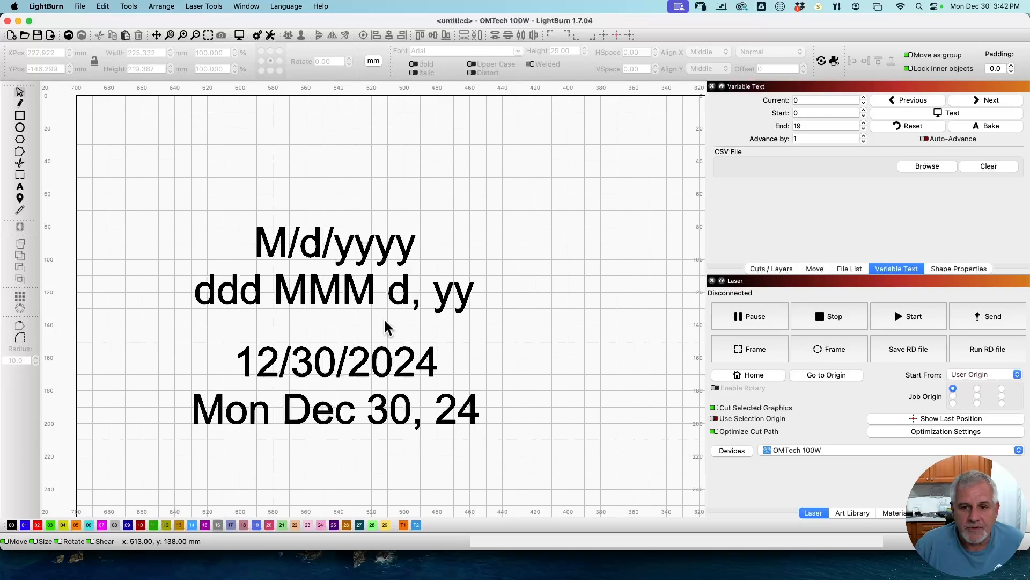
# Compare the 'Today is' and 'It is' format lines with and without quotation marks against their baked results.
pyautogui.hscroll(5, 455, 352)
pyautogui.scroll(1, 456, 353)
pyautogui.moveTo(455, 352); pyautogui.dragTo(40, 412)
pyautogui.scroll(-3, 276, 365)
pyautogui.hscroll(3, 276, 365)
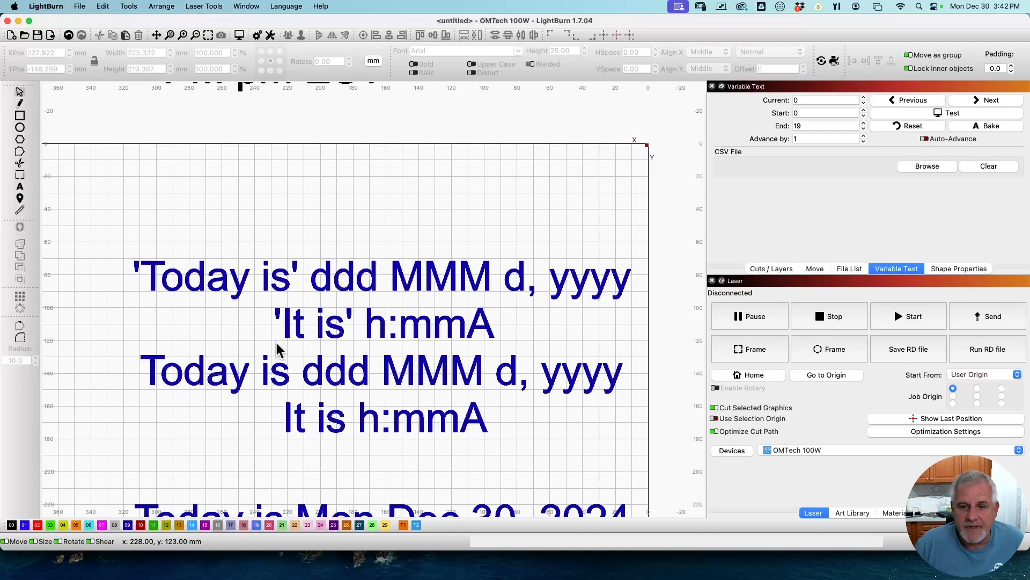
pyautogui.scroll(-4, 347, 385)
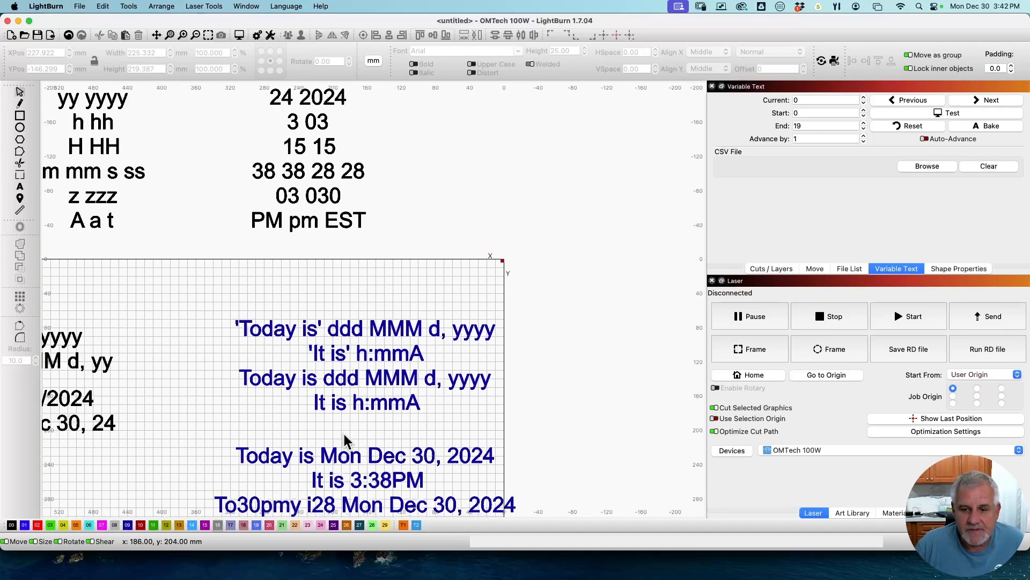
pyautogui.scroll(1, 344, 436)
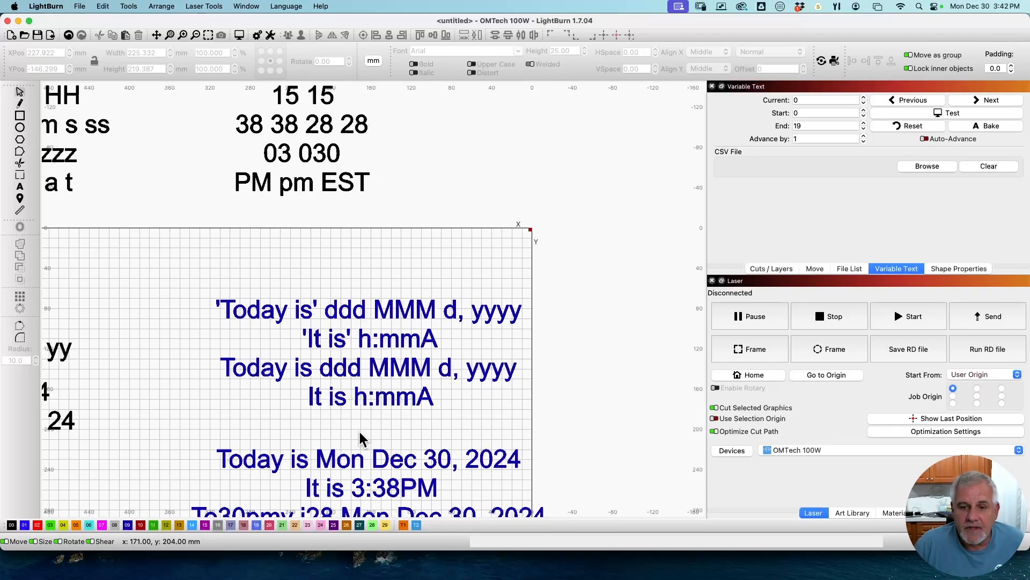
pyautogui.scroll(-2, 357, 429)
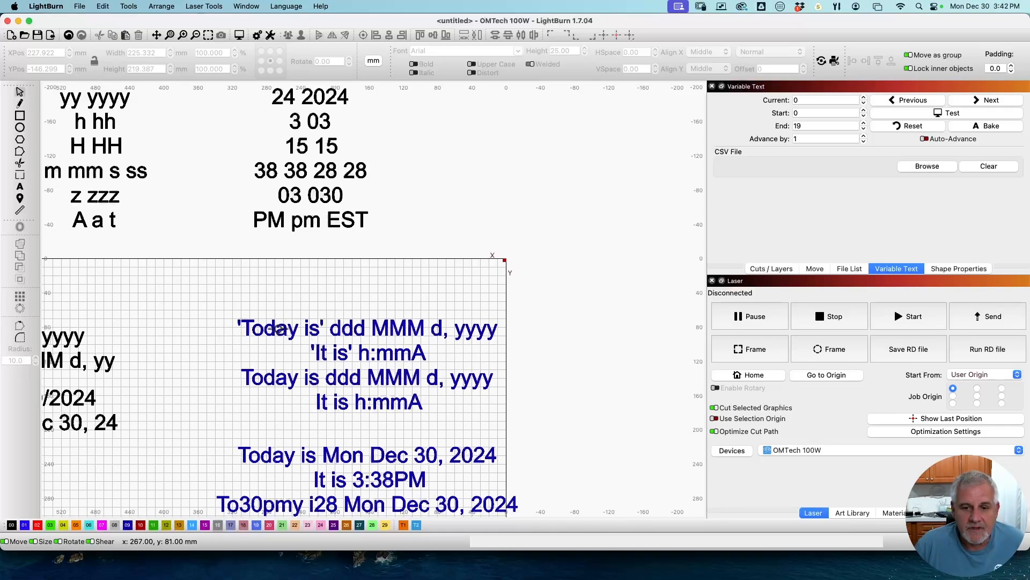
pyautogui.scroll(2, 240, 311)
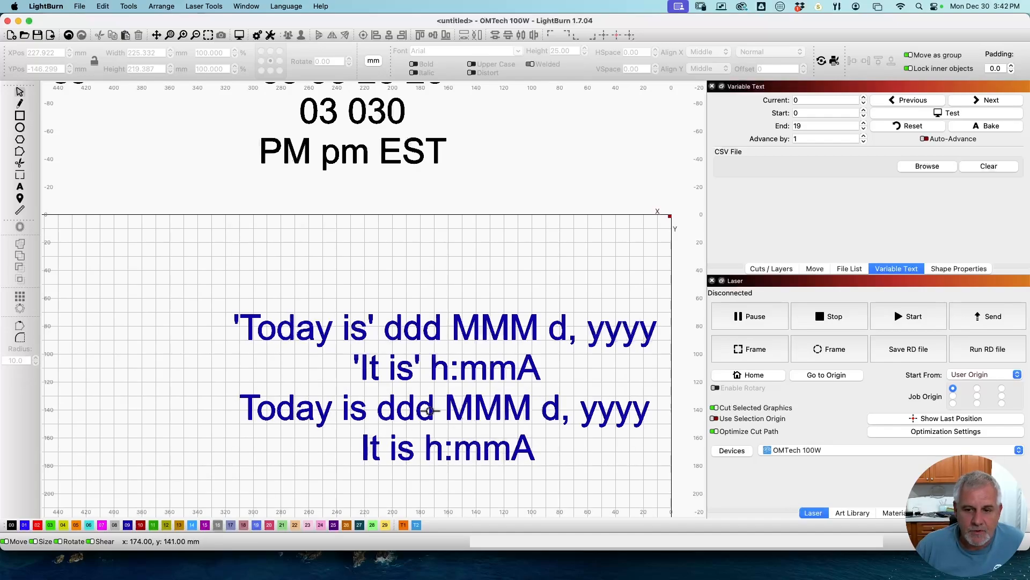
pyautogui.scroll(-10, 484, 454)
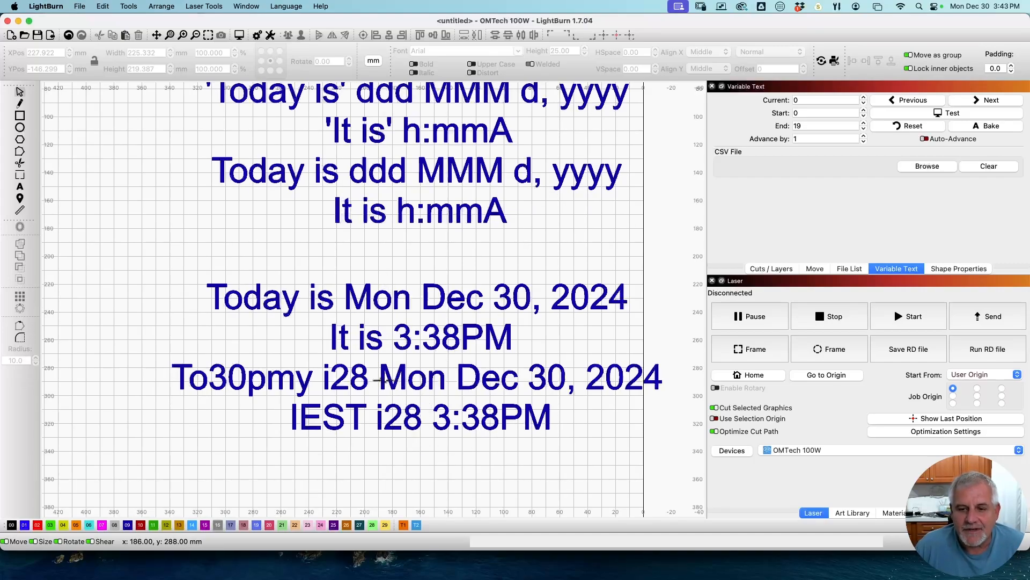
pyautogui.scroll(-1, 363, 250)
pyautogui.scroll(5, 362, 249)
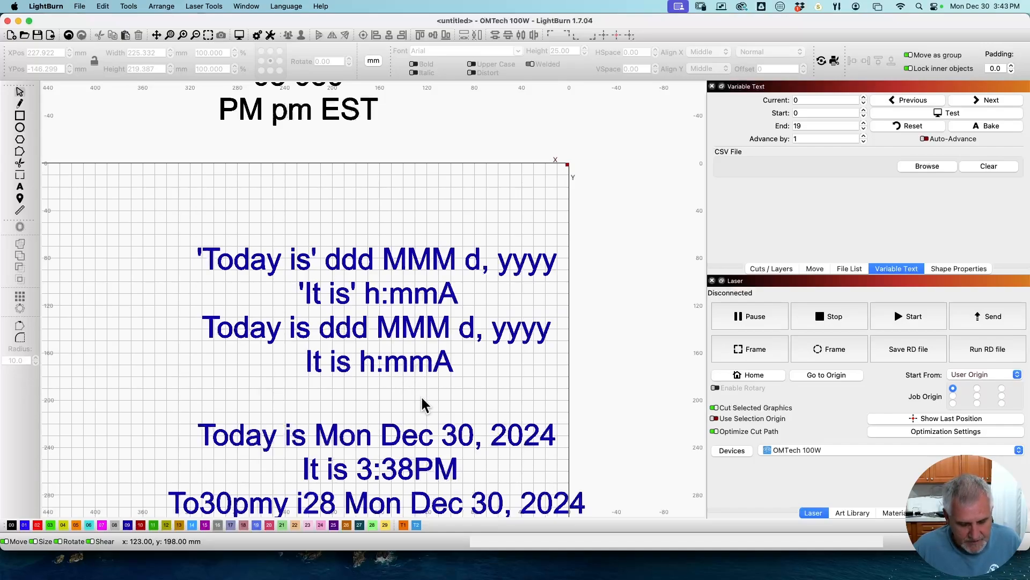
pyautogui.scroll(-3, 330, 296)
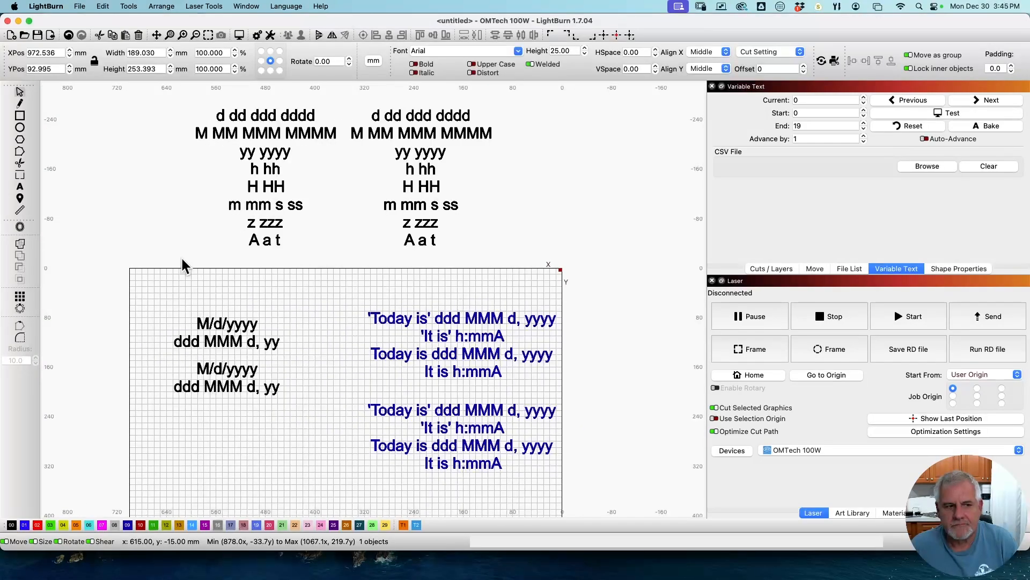
# Check that the right-hand copy of the purple Speed, Max Pwr and DPI code block uses the Cut Setting text type.
pyautogui.click(181, 259)
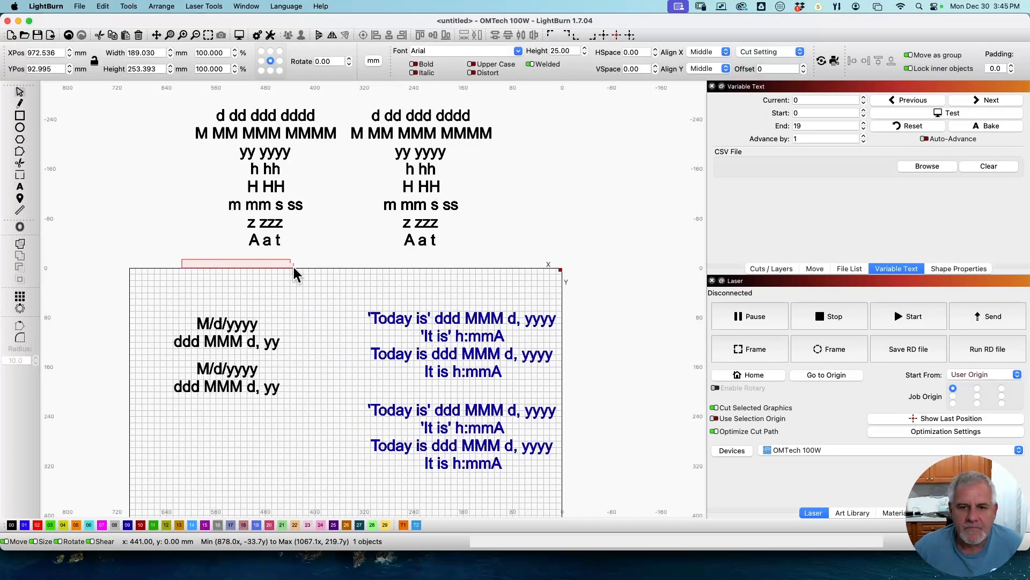
pyautogui.moveTo(285, 289); pyautogui.dragTo(777, 258)
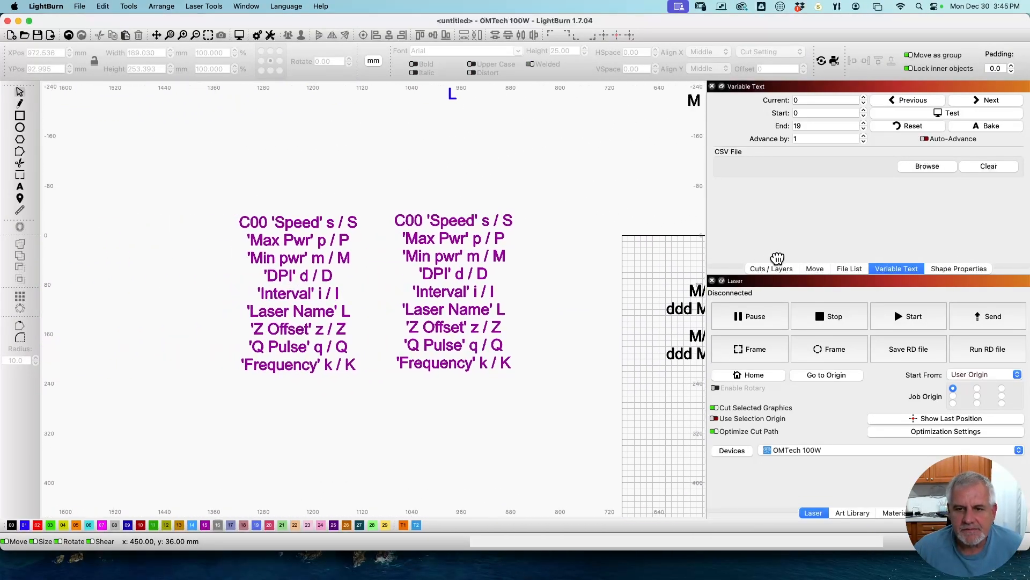
pyautogui.scroll(3, 642, 263)
pyautogui.moveTo(433, 280); pyautogui.dragTo(571, 290)
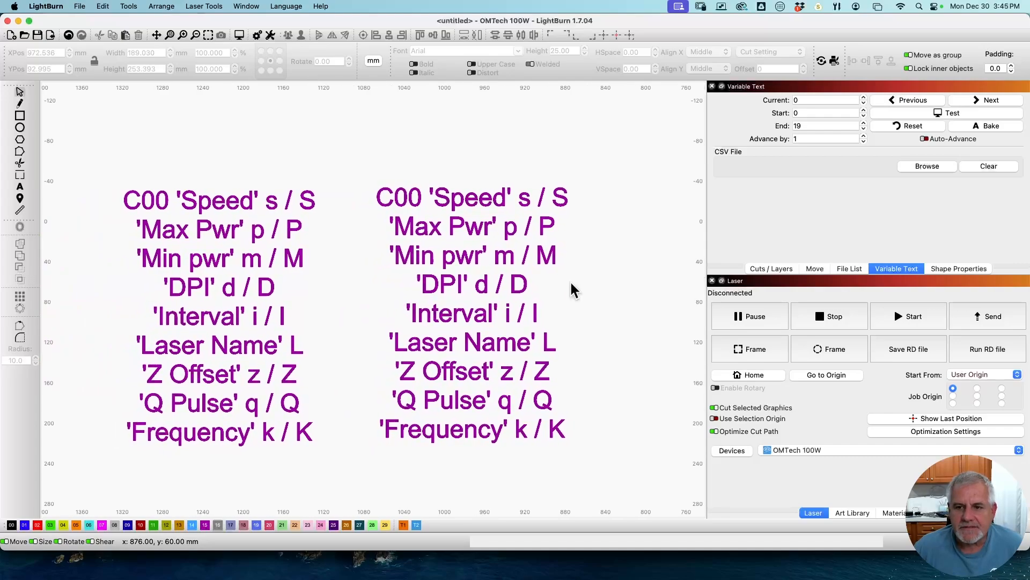
pyautogui.click(502, 258)
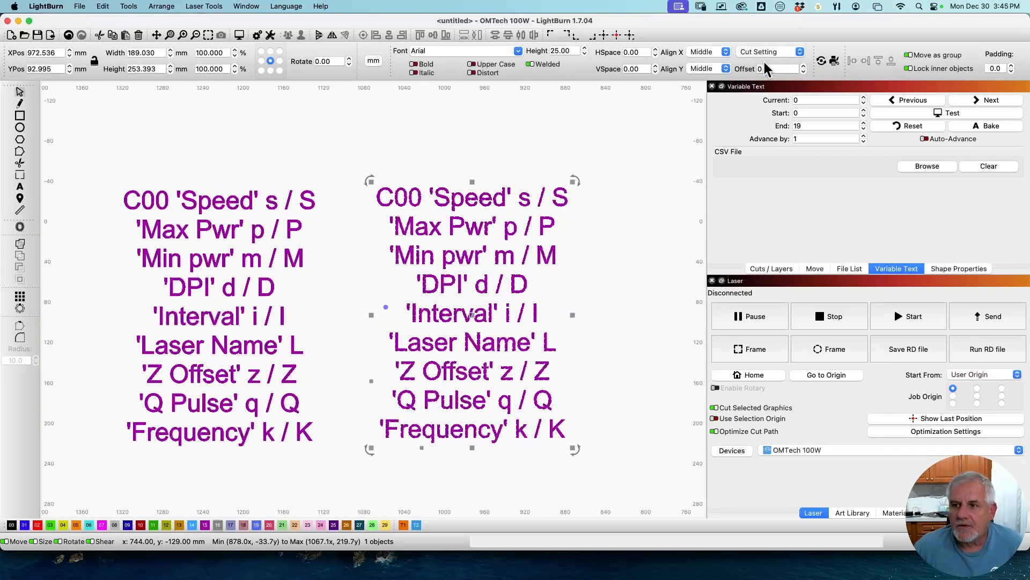
pyautogui.click(787, 53)
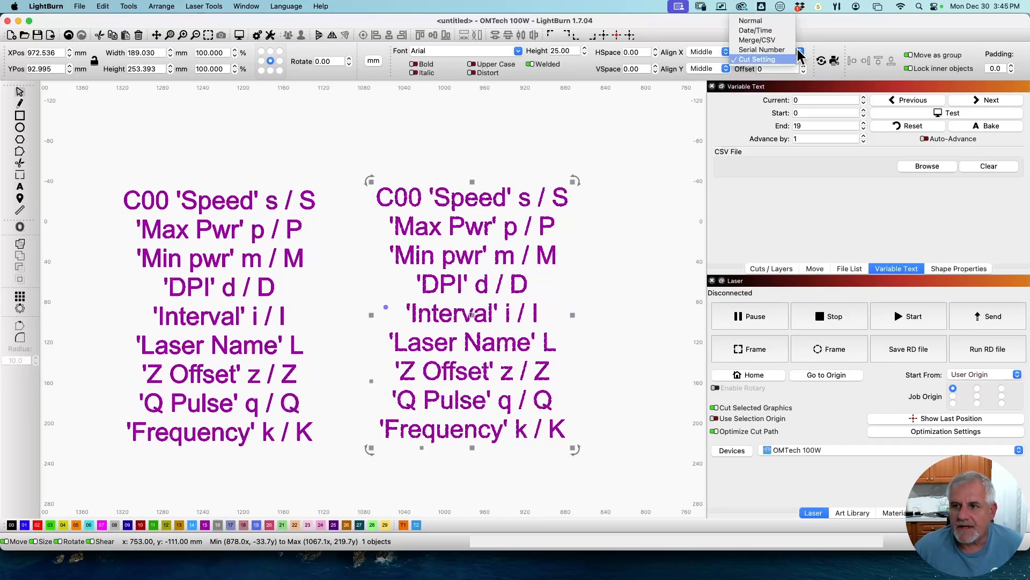
pyautogui.click(768, 62)
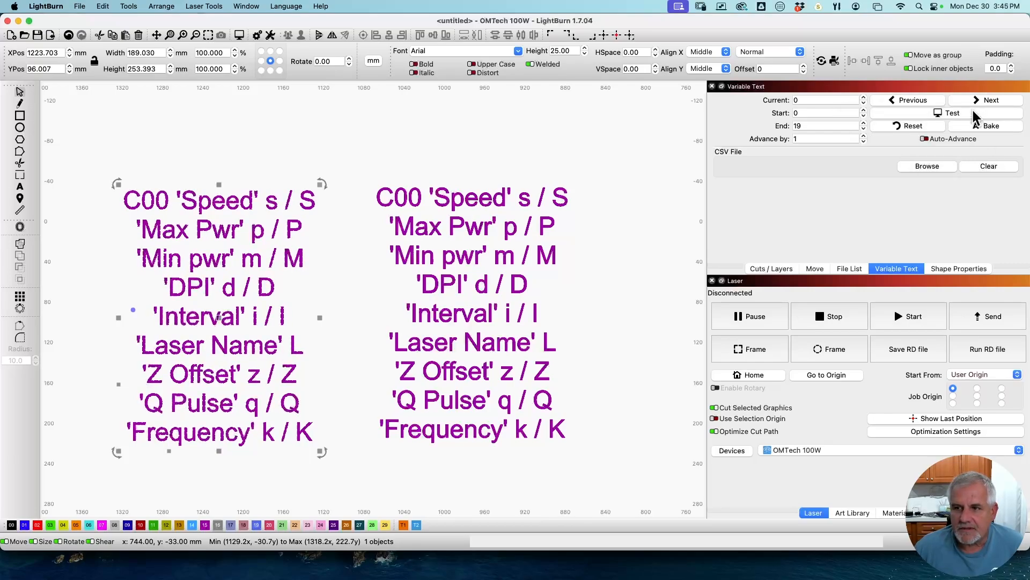
# Test the cut-setting variable text and bake the right-hand code copy into normal text.
pyautogui.click(969, 115)
pyautogui.click(974, 129)
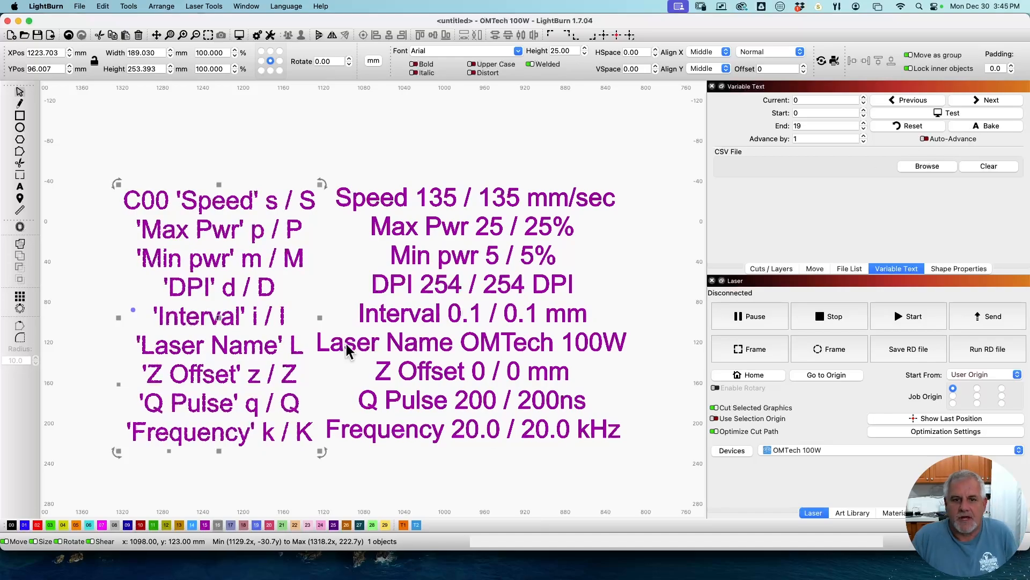
pyautogui.click(226, 179)
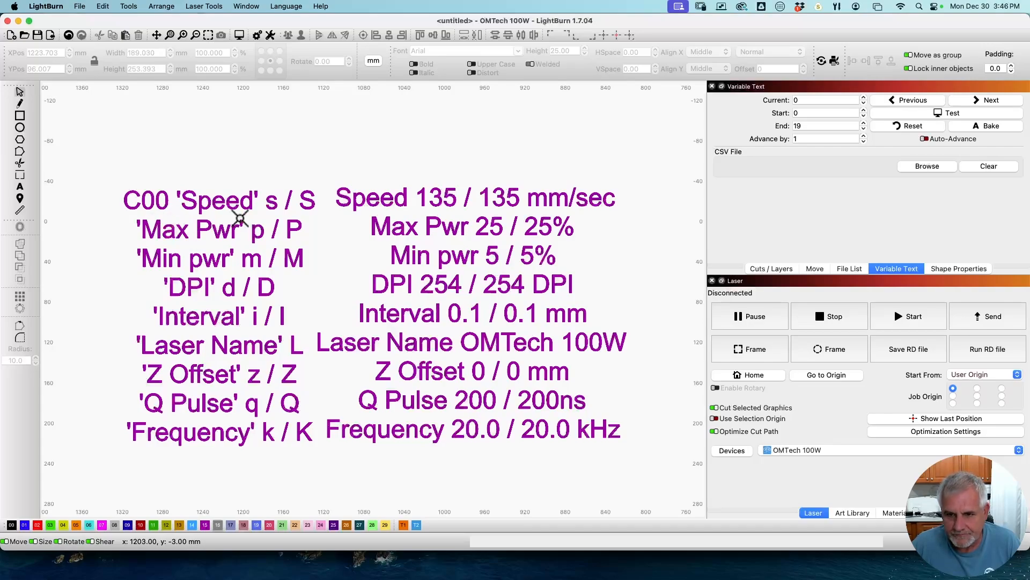
# Compare the C00 layer's cut settings with the values in the baked purple text block.
pyautogui.click(771, 269)
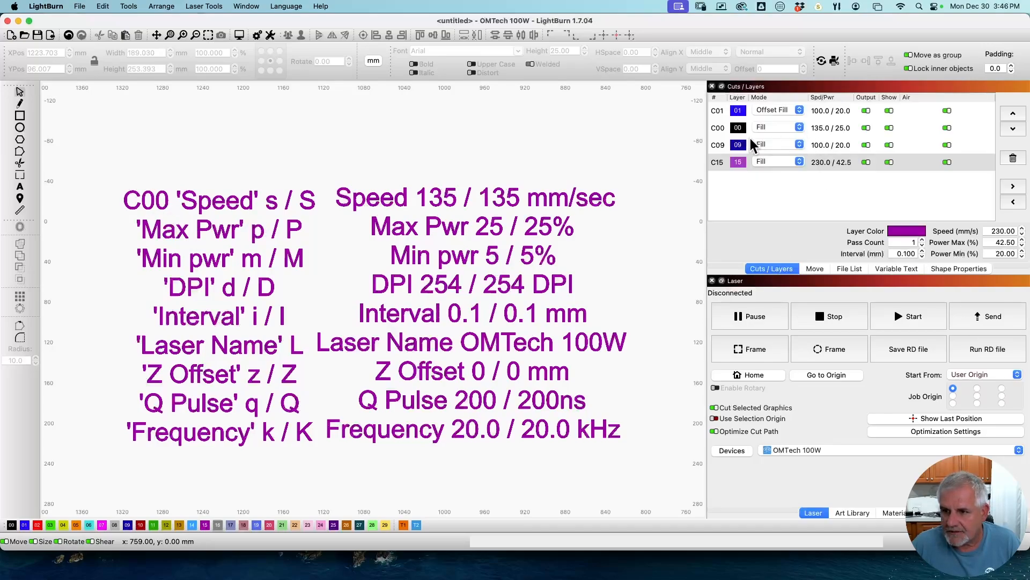
pyautogui.doubleClick(721, 133)
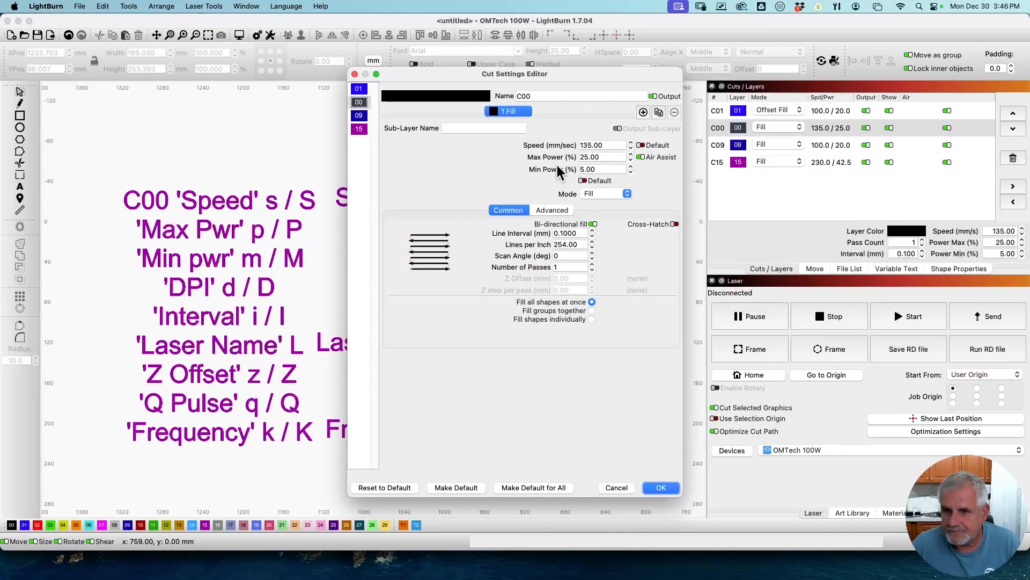
pyautogui.moveTo(501, 76); pyautogui.dragTo(796, 92)
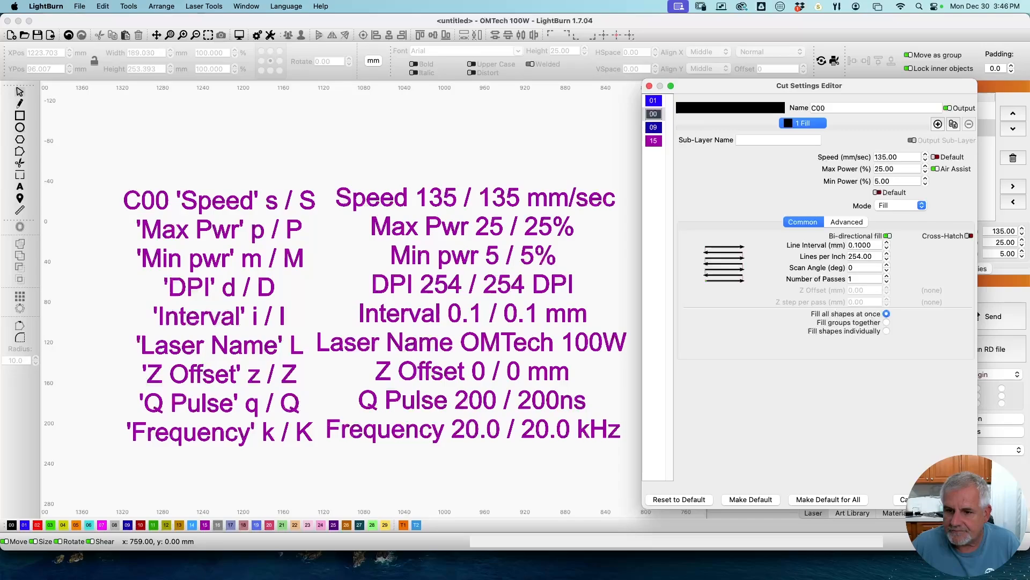
pyautogui.click(951, 499)
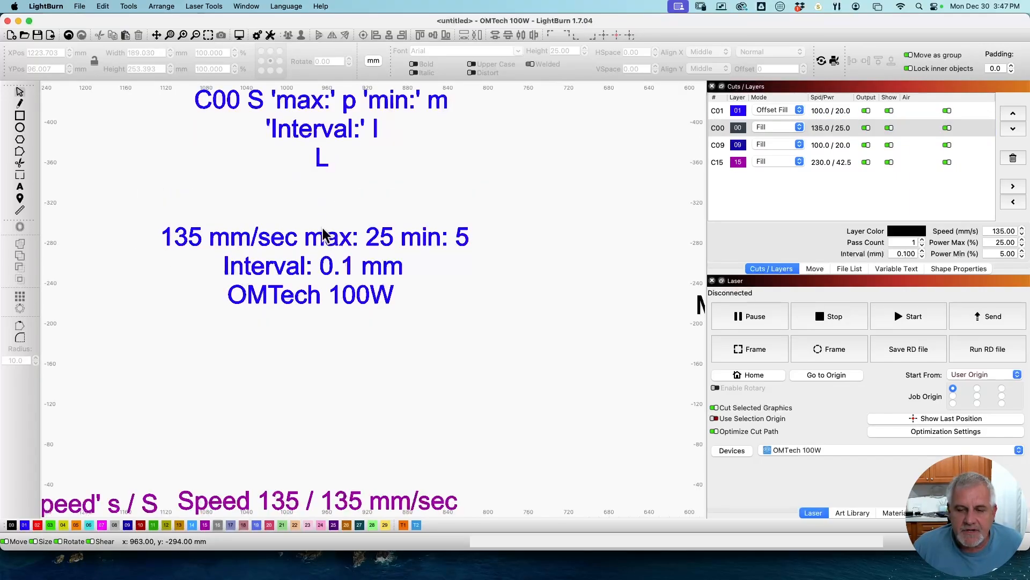
# Change the blue C00 code block below the black rectangle to the Cut Setting text type.
pyautogui.moveTo(310, 234); pyautogui.dragTo(292, 386)
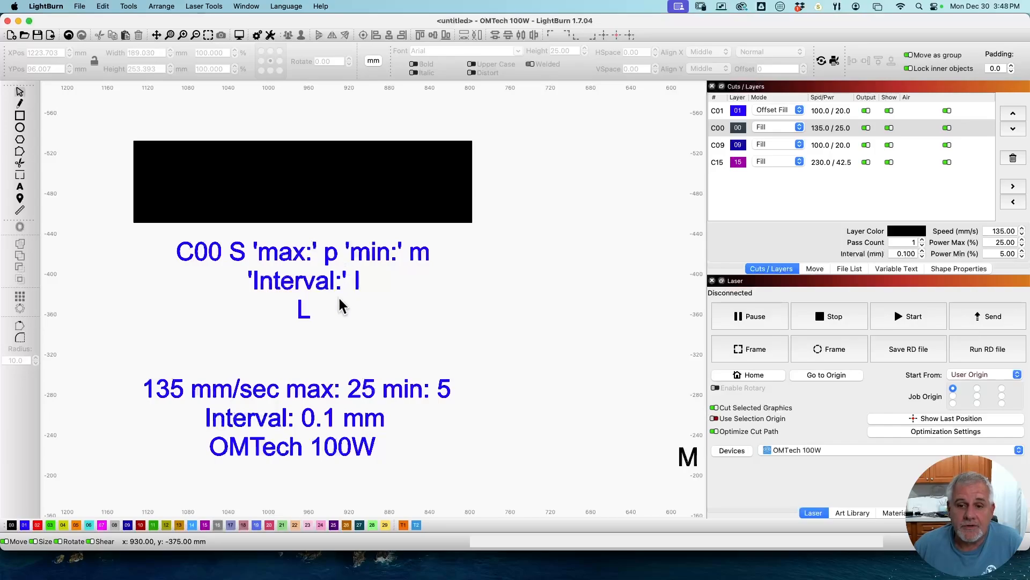
pyautogui.click(293, 251)
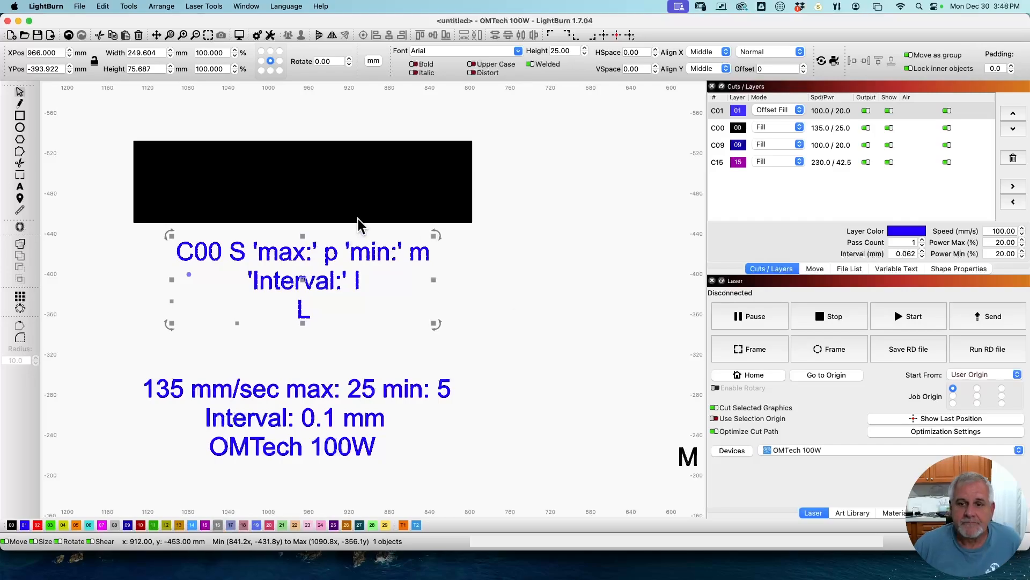
pyautogui.click(788, 52)
pyautogui.click(770, 89)
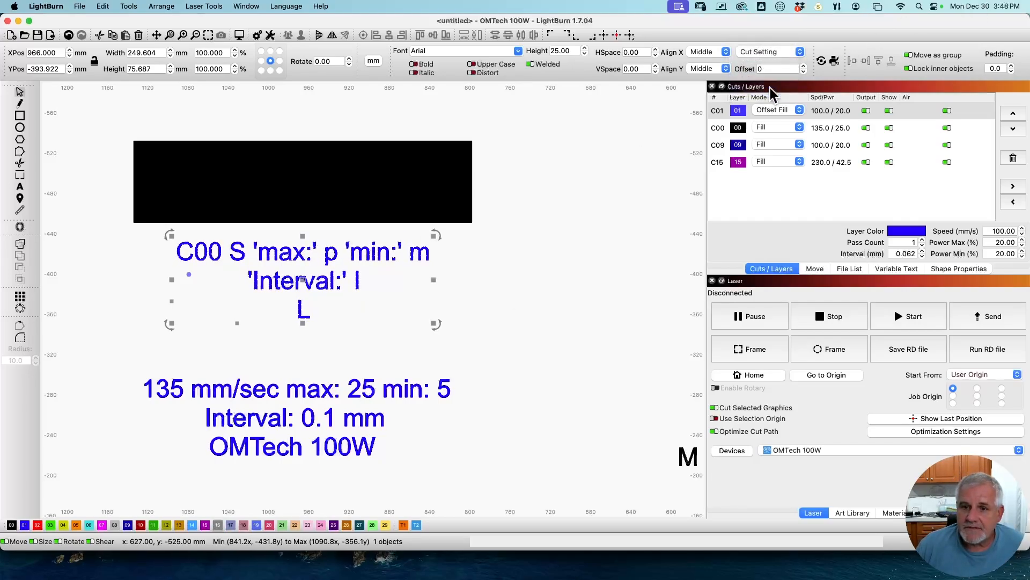
pyautogui.click(574, 239)
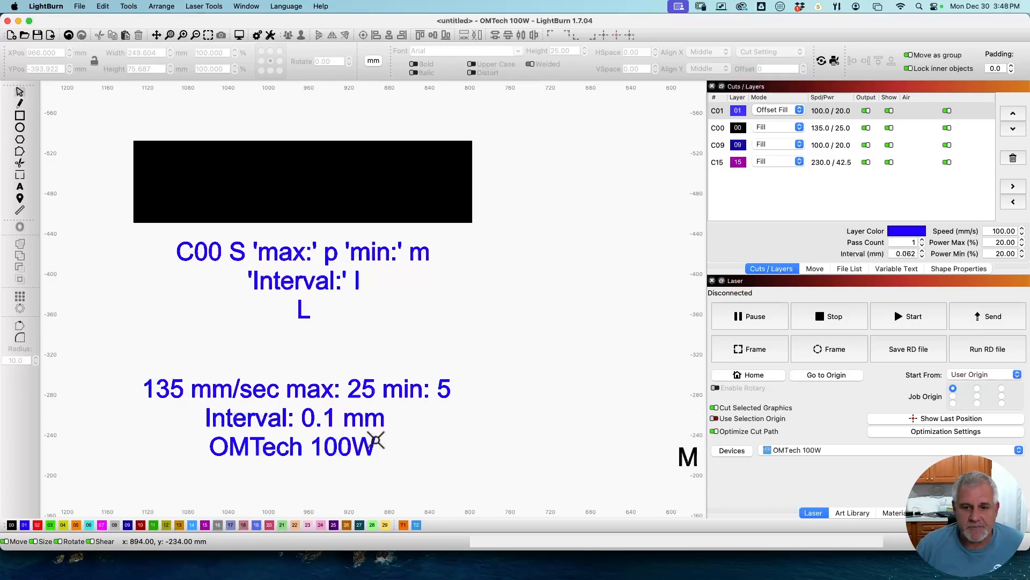
# Preview the black rectangle together with the blue C00 code block beneath it.
pyautogui.moveTo(413, 326); pyautogui.dragTo(265, 153)
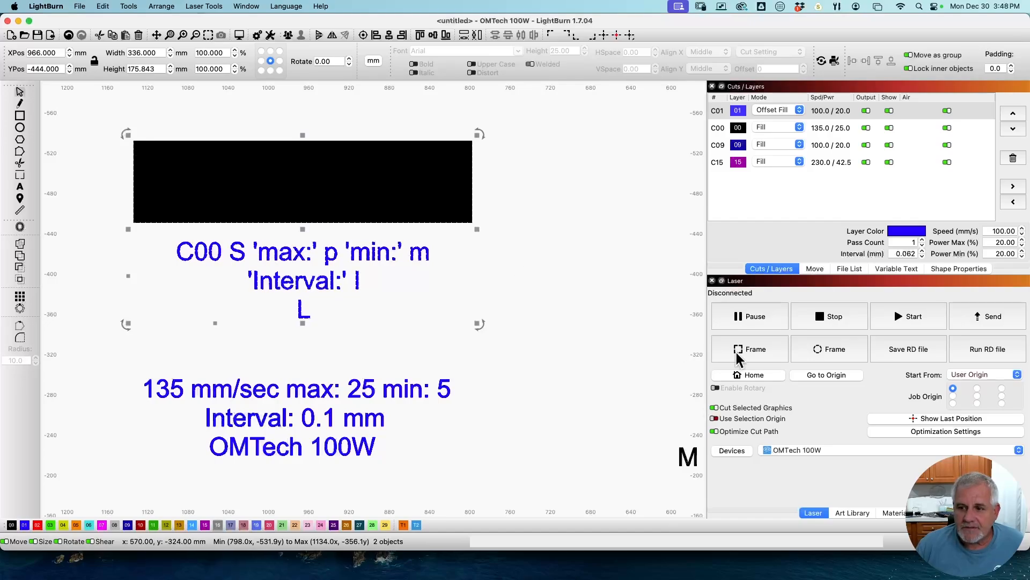
pyautogui.click(240, 35)
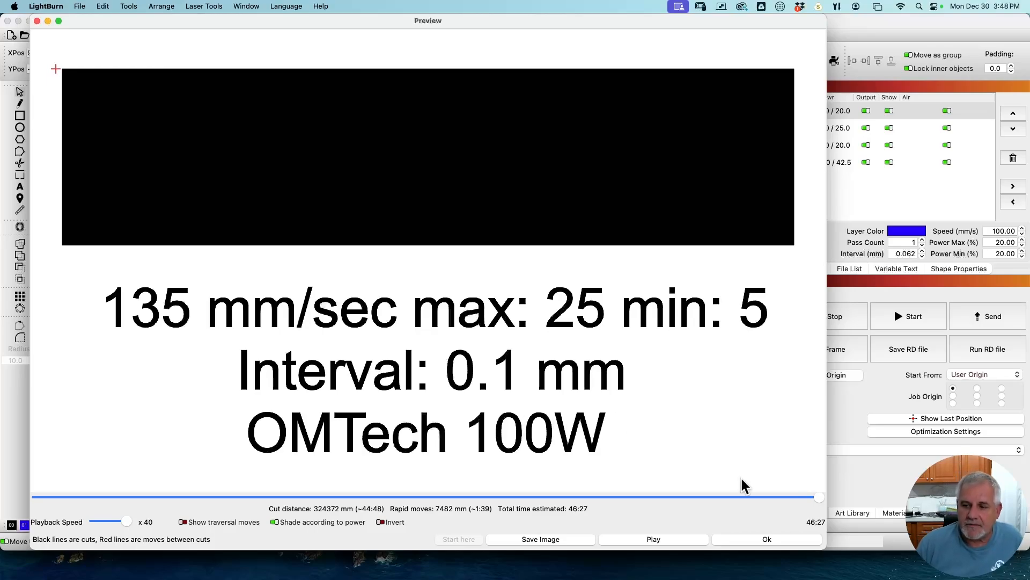
pyautogui.click(759, 538)
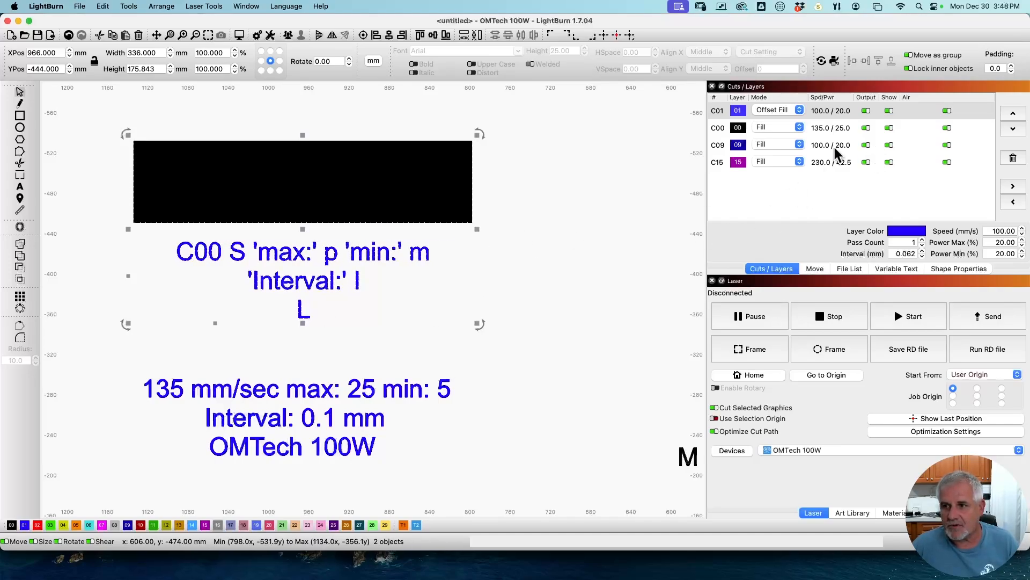
# Set layer C00 to a speed of 170 mm/s, maximum power 20% and minimum power 7.5%.
pyautogui.click(825, 130)
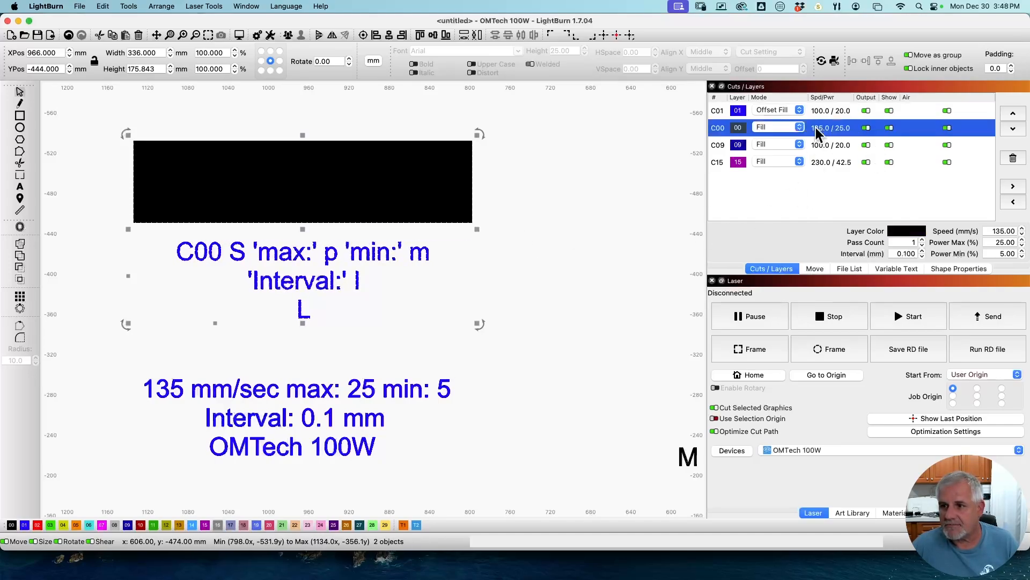
pyautogui.click(1022, 228)
pyautogui.click(1021, 228)
pyautogui.click(1021, 228)
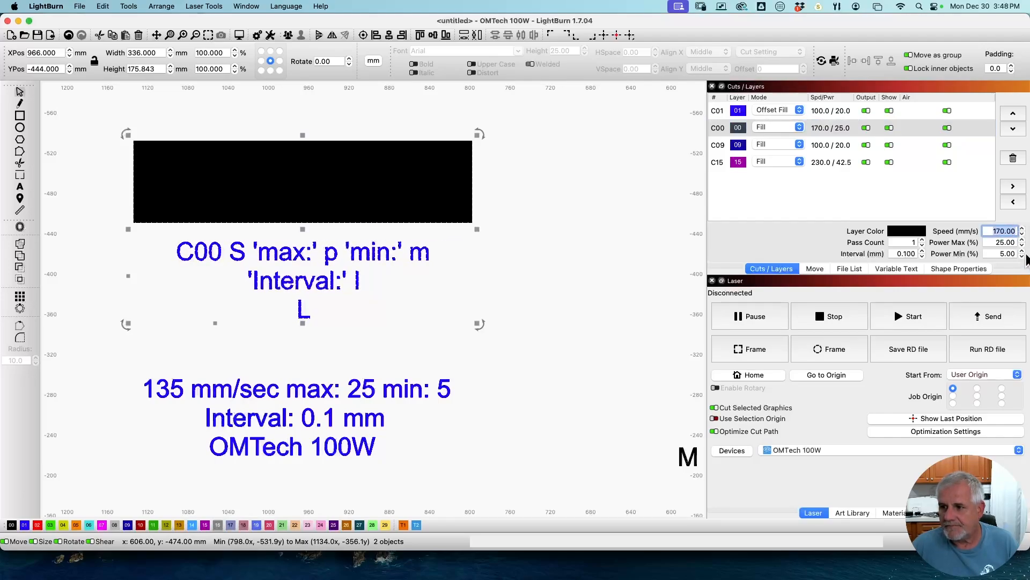
pyautogui.click(1022, 244)
pyautogui.click(1022, 251)
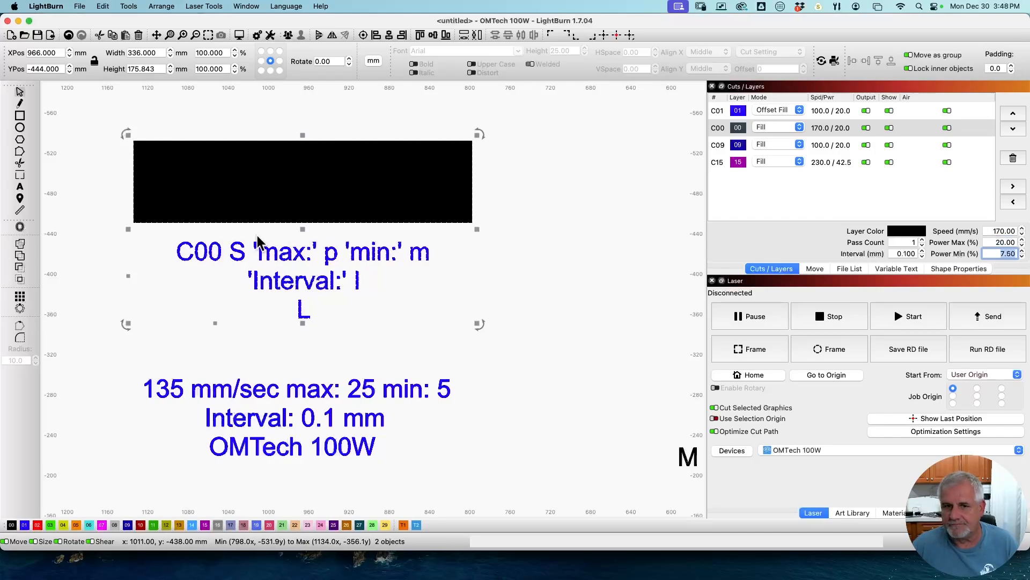
# Preview the rectangle and code block again to check the text against the changed C00 settings.
pyautogui.click(238, 35)
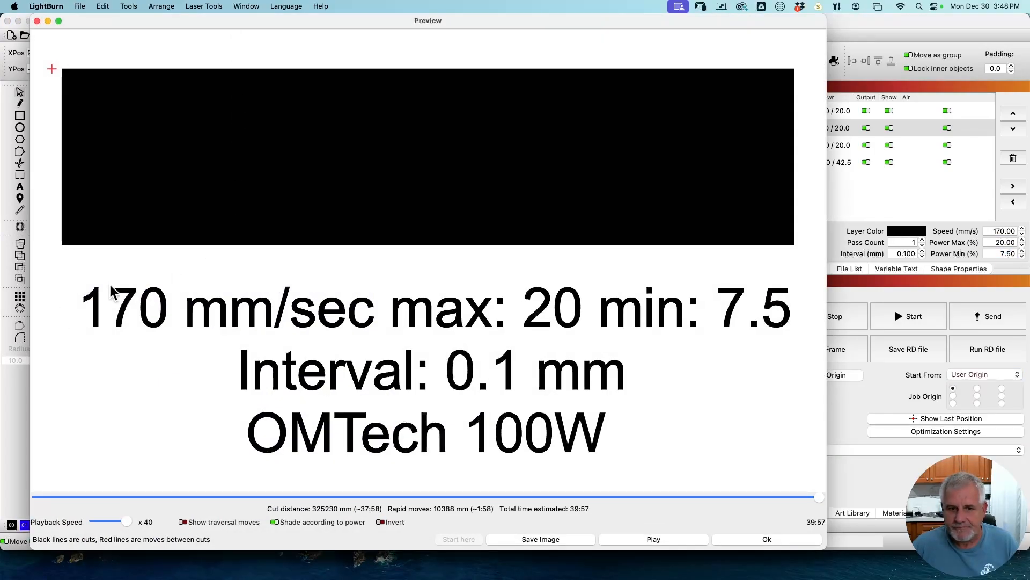
pyautogui.click(793, 543)
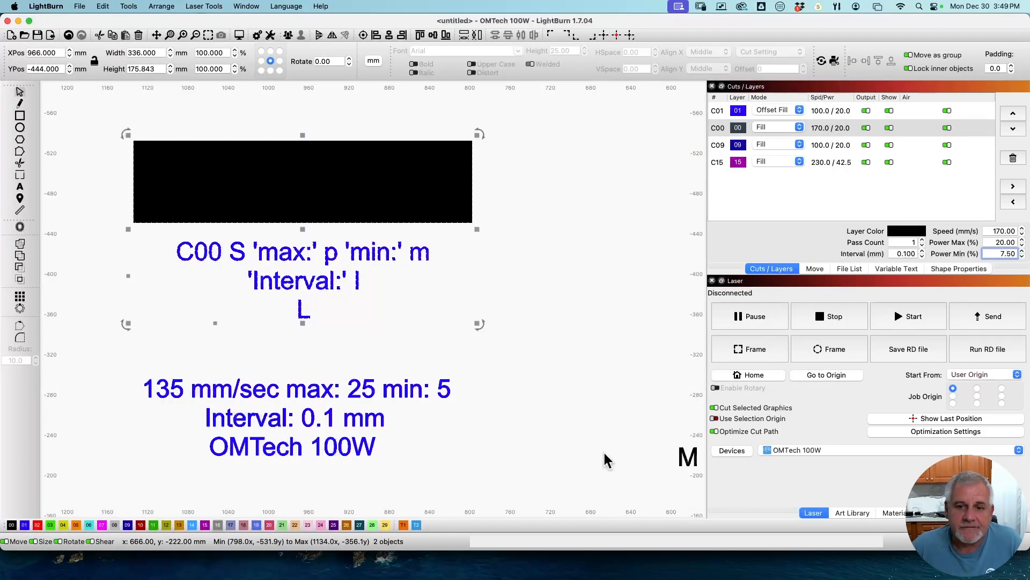
pyautogui.scroll(-4, 373, 270)
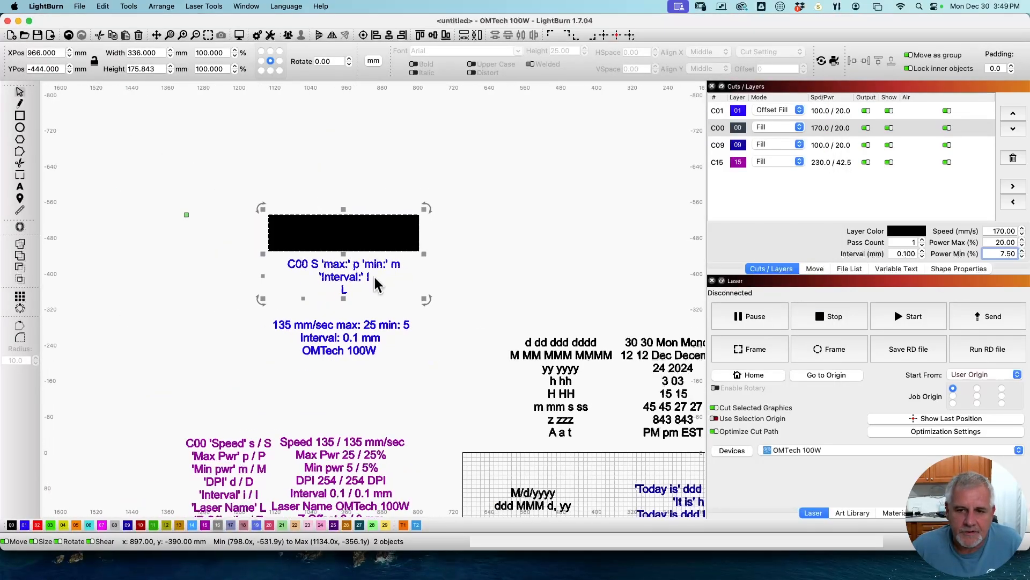
pyautogui.scroll(-1, 494, 289)
pyautogui.moveTo(513, 288); pyautogui.dragTo(312, 222)
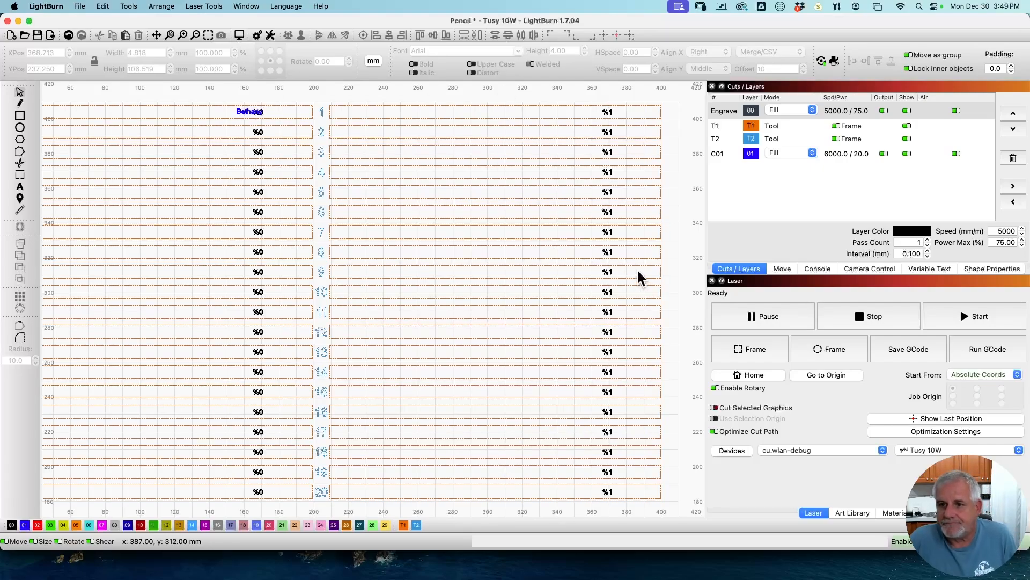
# Hide the Engrave layer in the Pencil project and inspect the text content of the blue name on pencil 1.
pyautogui.click(906, 111)
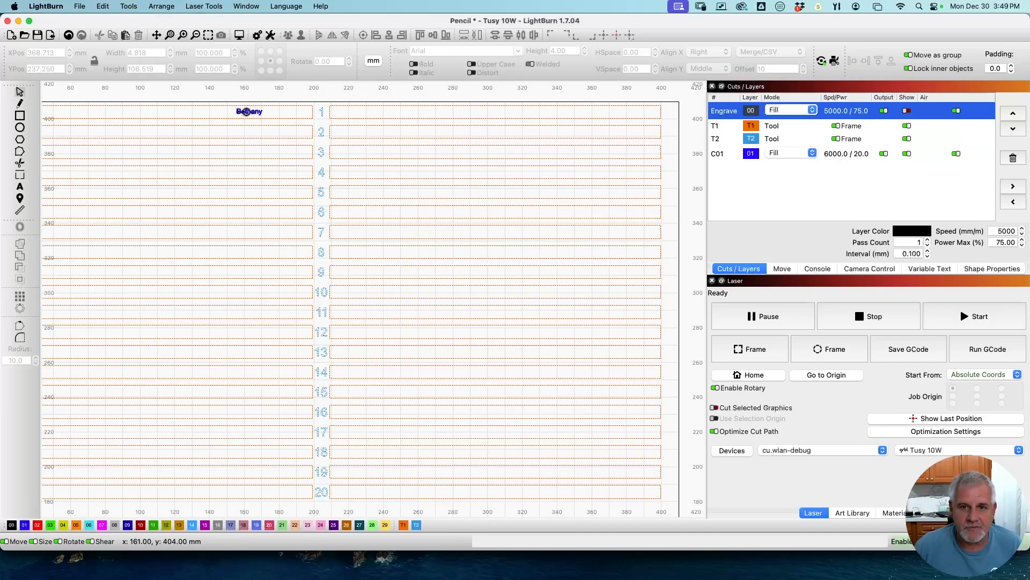
pyautogui.doubleClick(250, 112)
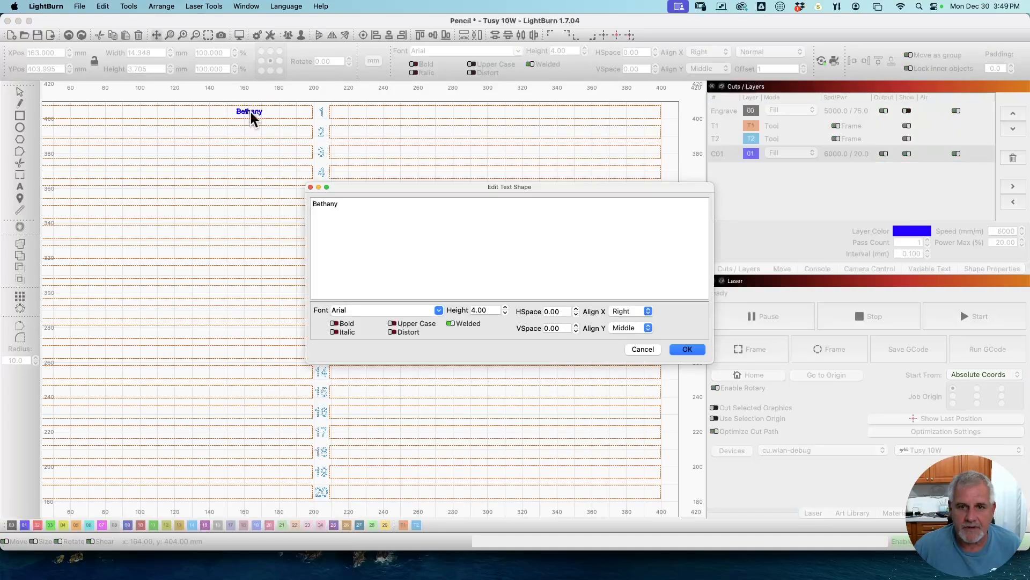
pyautogui.click(643, 349)
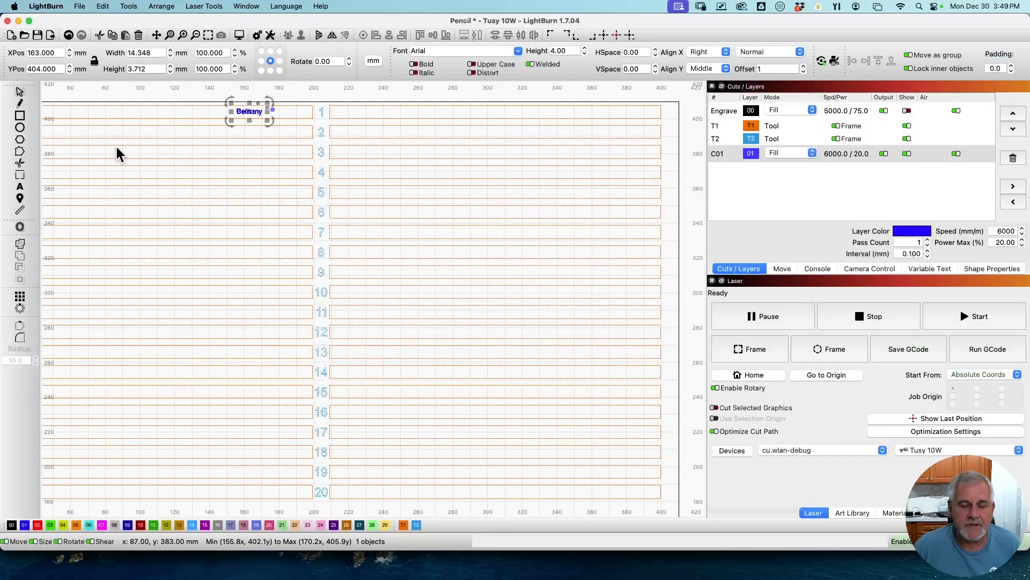
# Create a grid array of the blue name text with 1 column and 10 rows, covering pencils 1 to 10.
pyautogui.click(20, 297)
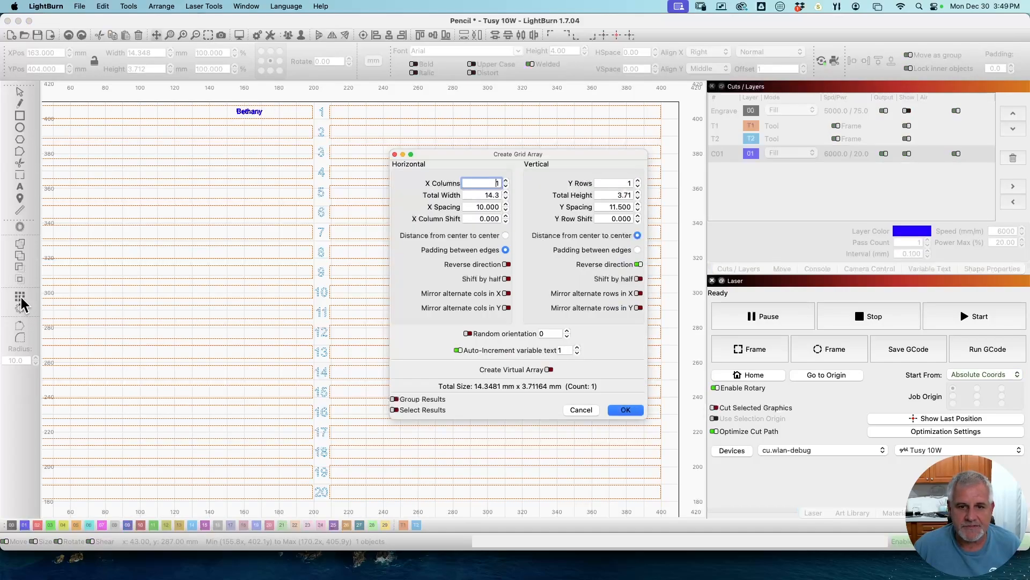
pyautogui.click(505, 181)
pyautogui.click(506, 181)
pyautogui.click(505, 180)
pyautogui.click(505, 181)
pyautogui.click(506, 185)
pyautogui.click(505, 186)
pyautogui.click(505, 186)
pyautogui.click(506, 186)
pyautogui.click(638, 181)
pyautogui.click(637, 181)
pyautogui.click(637, 181)
pyautogui.click(637, 181)
pyautogui.click(638, 181)
pyautogui.click(637, 181)
pyautogui.click(637, 181)
pyautogui.click(637, 181)
pyautogui.click(637, 181)
pyautogui.click(638, 181)
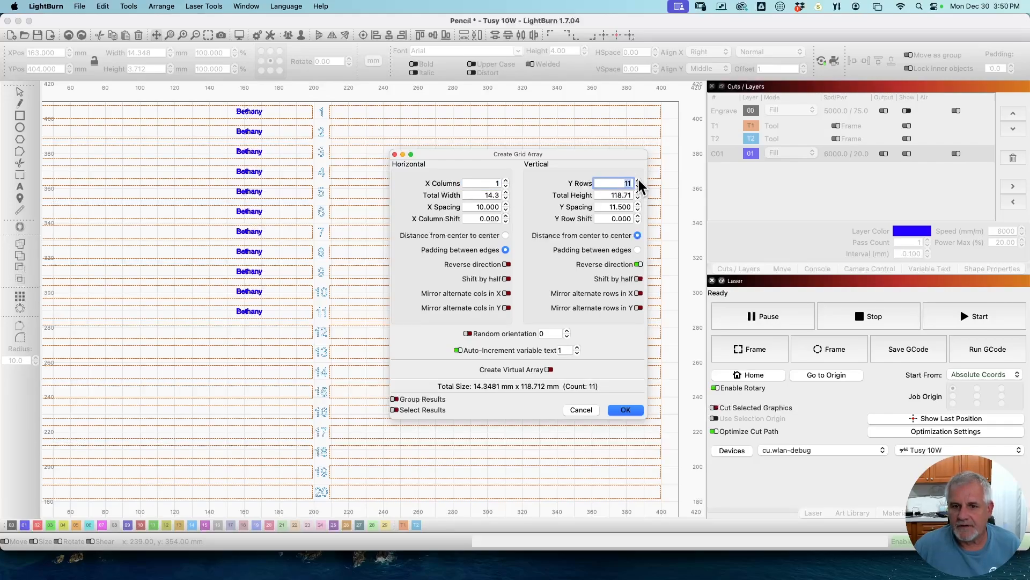
pyautogui.click(638, 186)
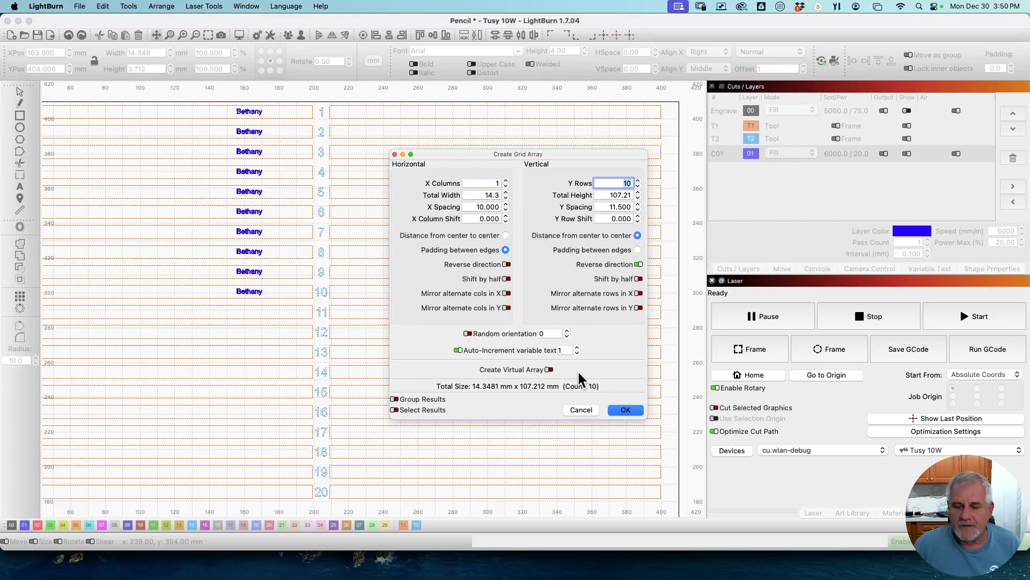
pyautogui.click(626, 410)
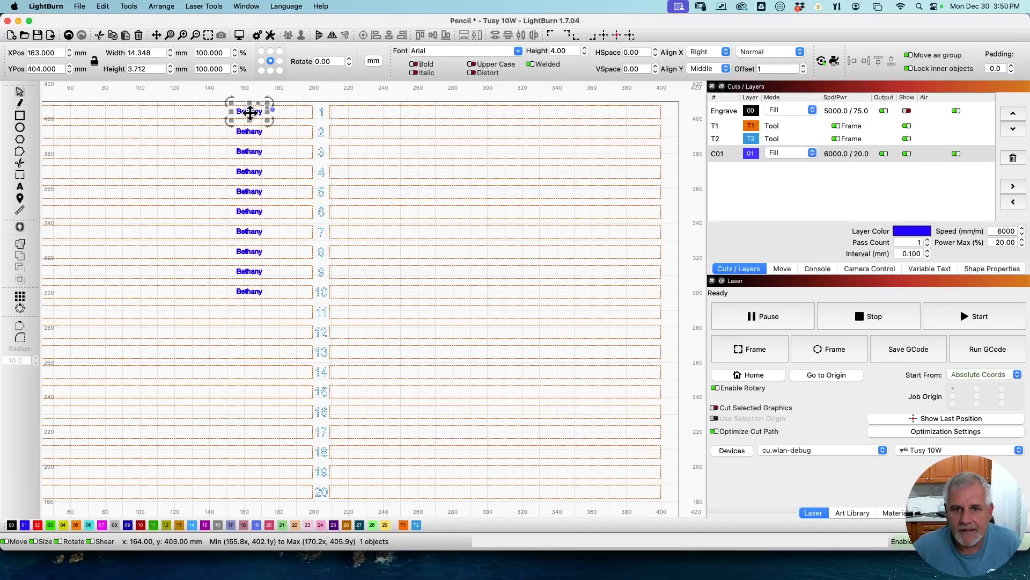
# Duplicate the blue name into the second box of pencil 1 and change the copy to a different first name.
pyautogui.moveTo(250, 113)
pyautogui.mouseDown()
pyautogui.moveTo(361, 112)
pyautogui.moveTo(250, 113)
pyautogui.mouseUp()
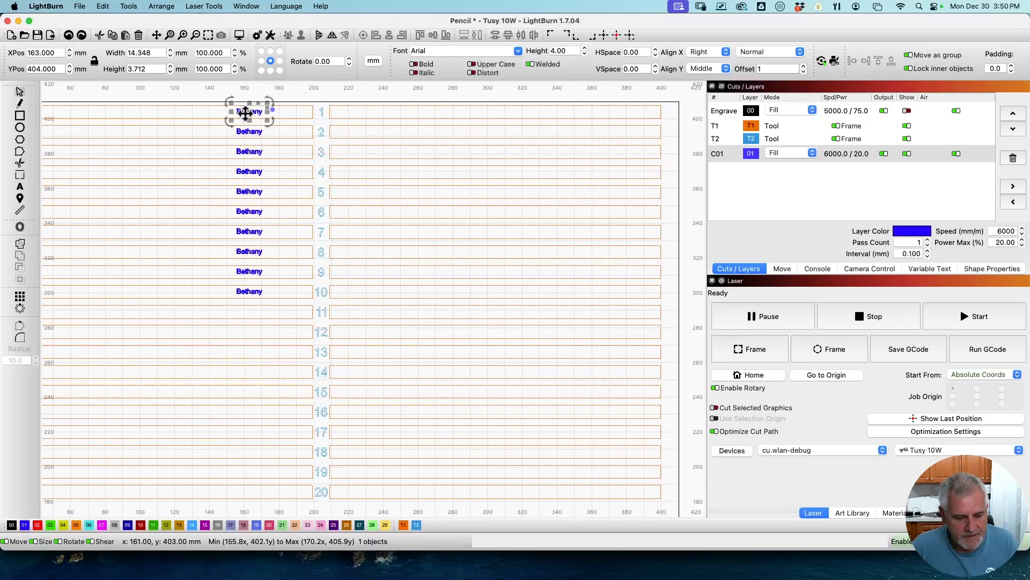
pyautogui.moveTo(253, 111); pyautogui.dragTo(608, 119)
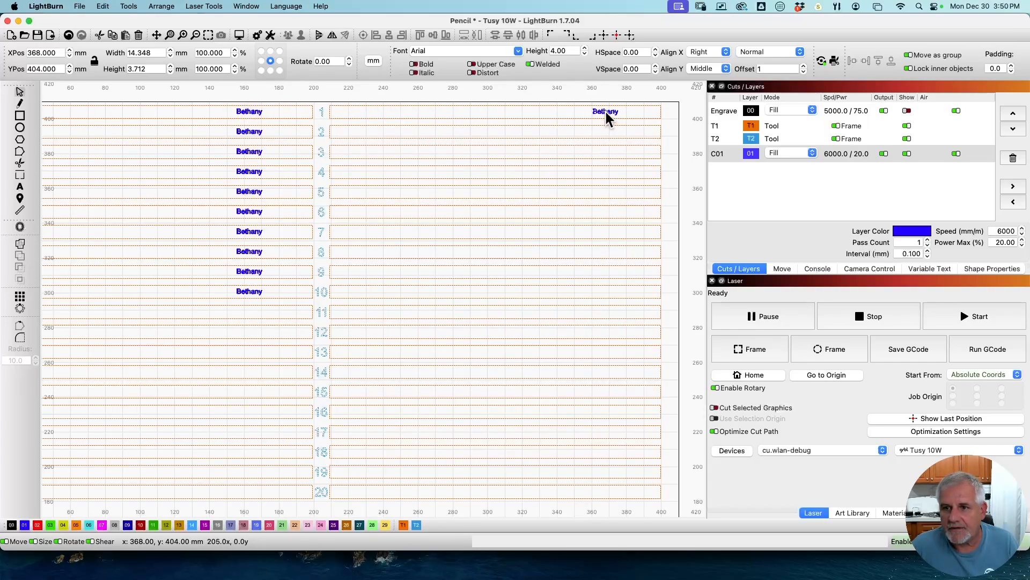
pyautogui.doubleClick(605, 113)
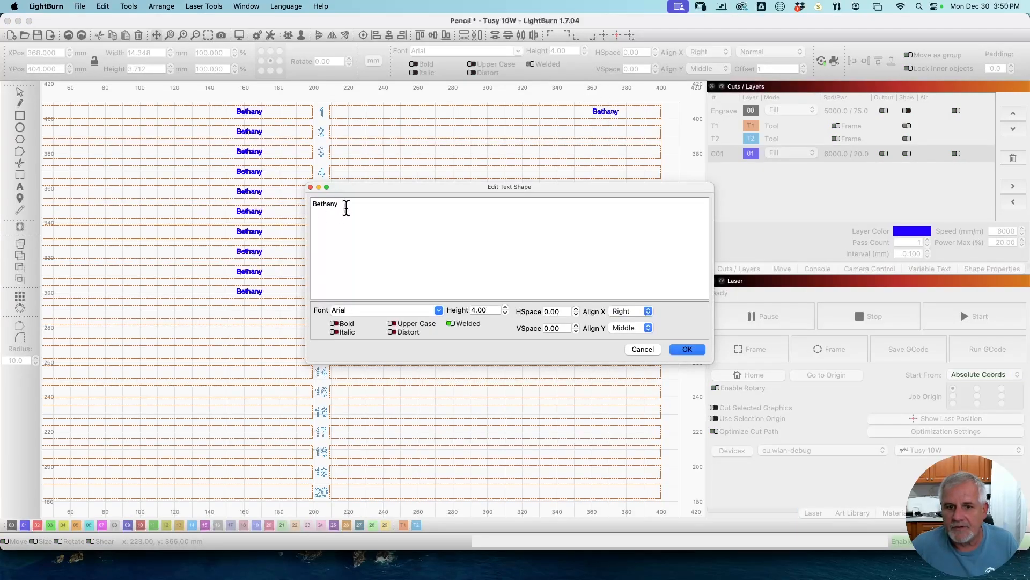
pyautogui.moveTo(345, 207); pyautogui.dragTo(225, 202)
pyautogui.write('Charles')
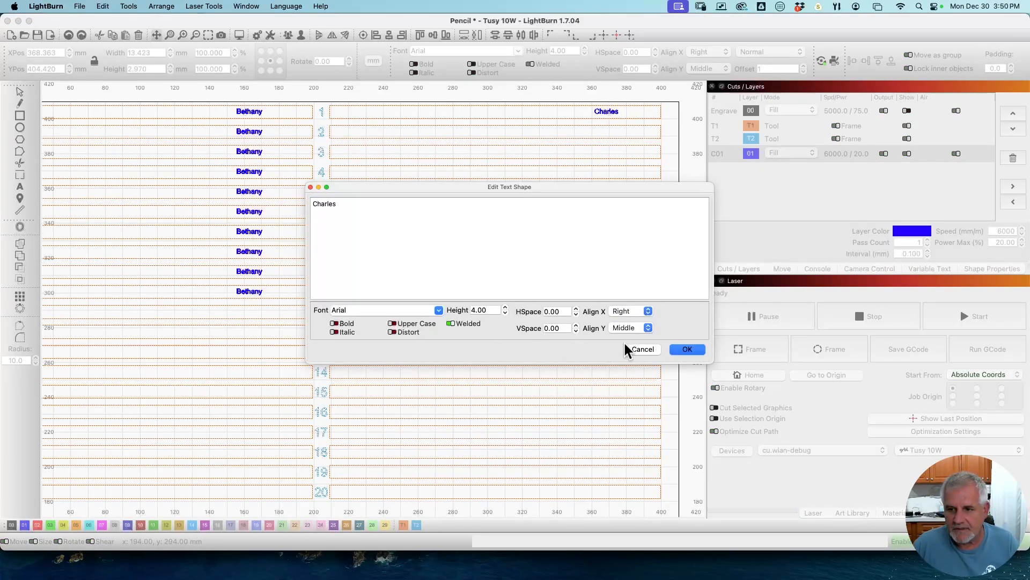
pyautogui.click(688, 348)
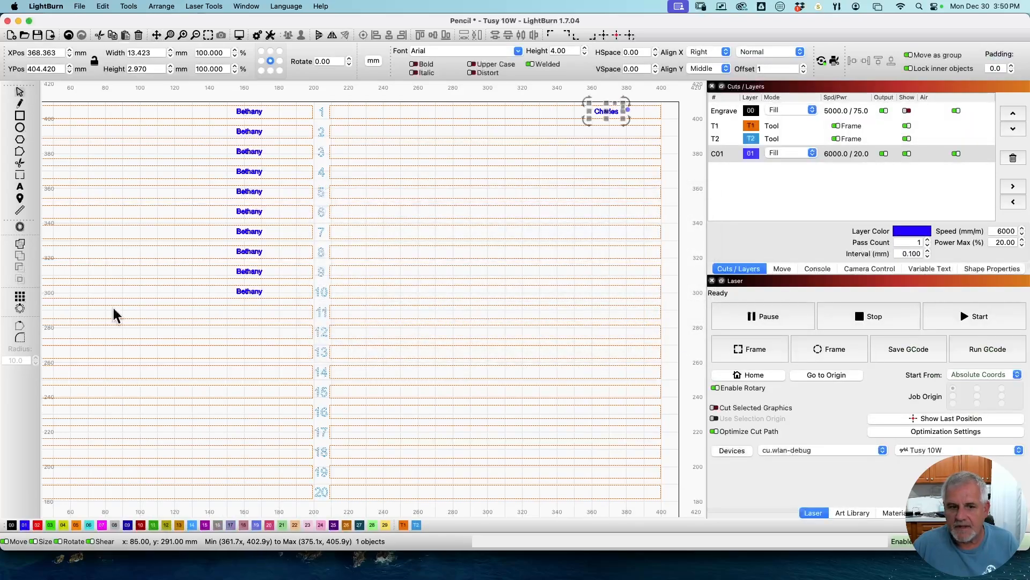
# Create a 10-row grid array of the second name down the second set of pencil boxes.
pyautogui.click(20, 296)
pyautogui.doubleClick(638, 180)
pyautogui.click(638, 181)
pyautogui.click(638, 181)
pyautogui.click(638, 181)
pyautogui.click(638, 180)
pyautogui.click(637, 181)
pyautogui.click(637, 180)
pyautogui.click(637, 181)
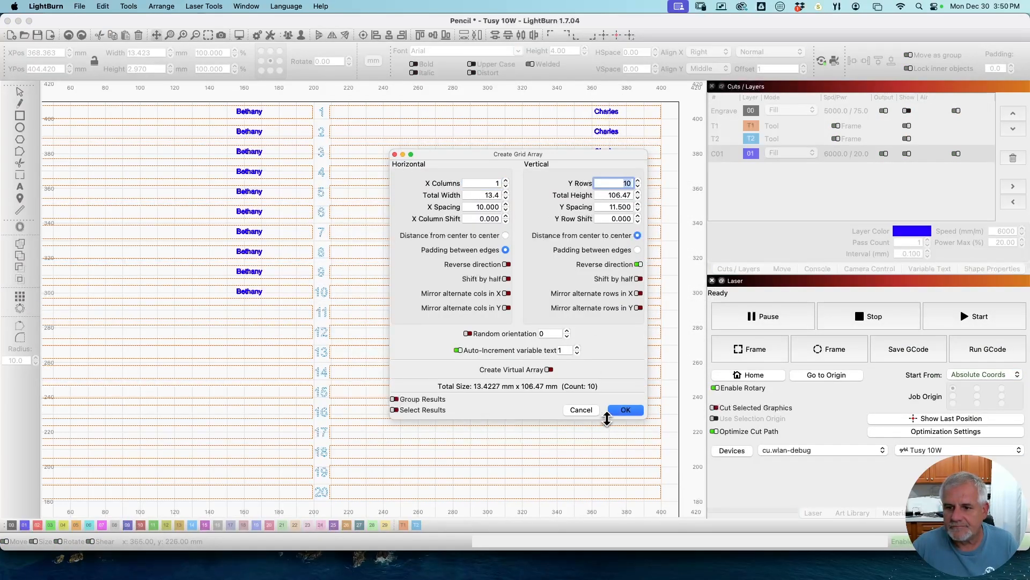
pyautogui.click(625, 409)
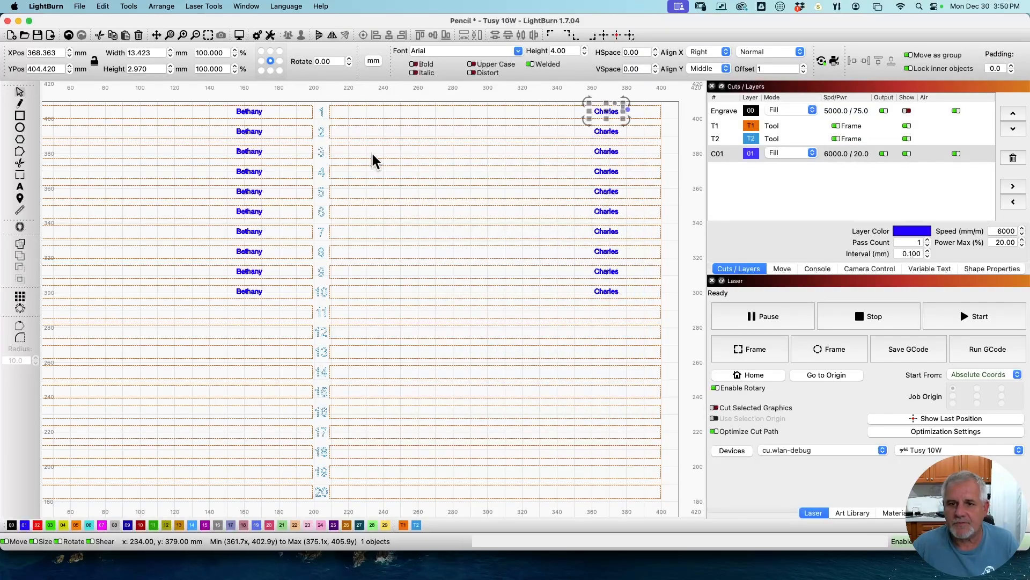
pyautogui.click(375, 100)
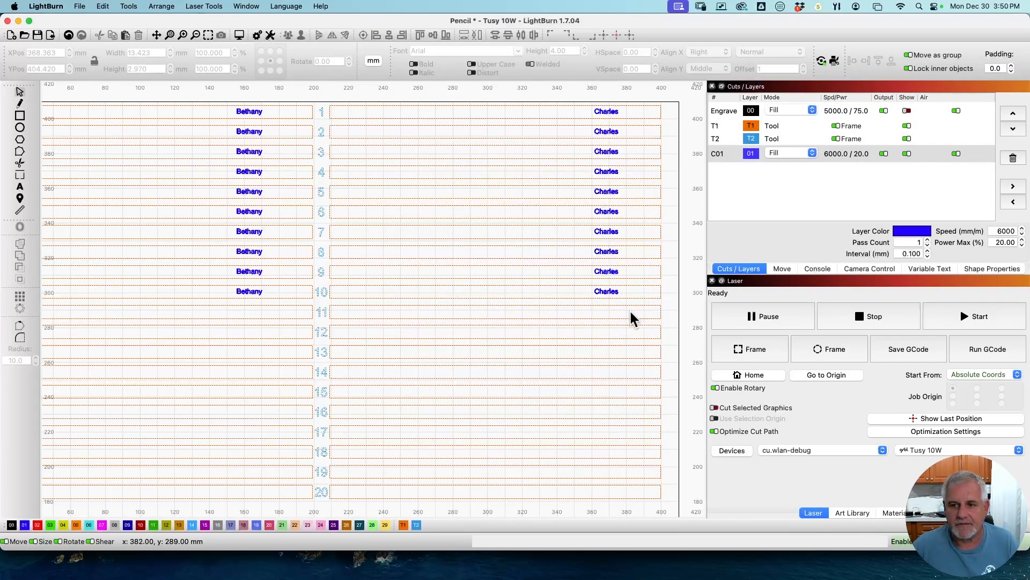
# Delete all the blue name texts from both pencil sets and show the Engrave layer again.
pyautogui.moveTo(634, 314); pyautogui.dragTo(239, 99)
pyautogui.press('Delete')
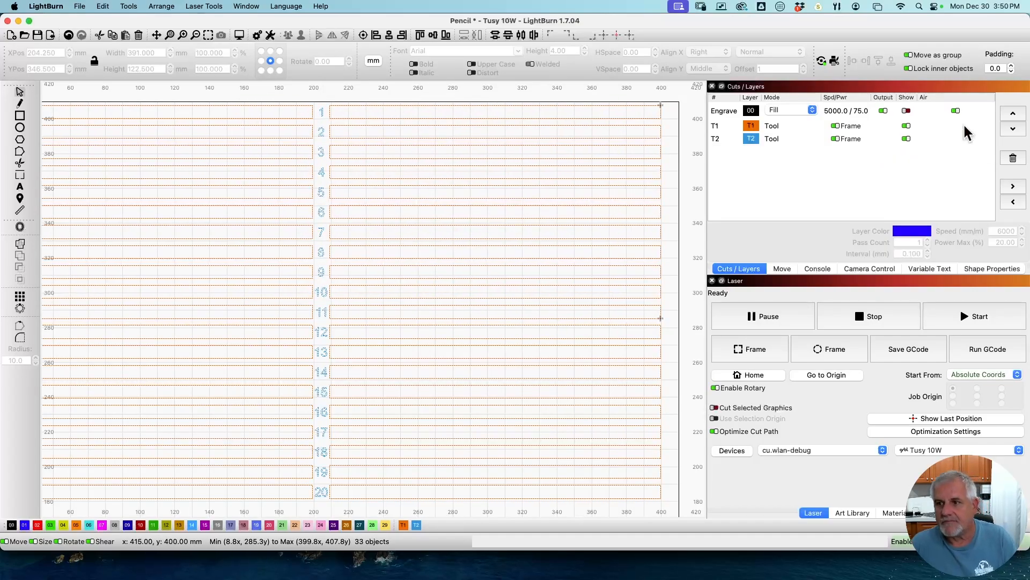
pyautogui.click(907, 111)
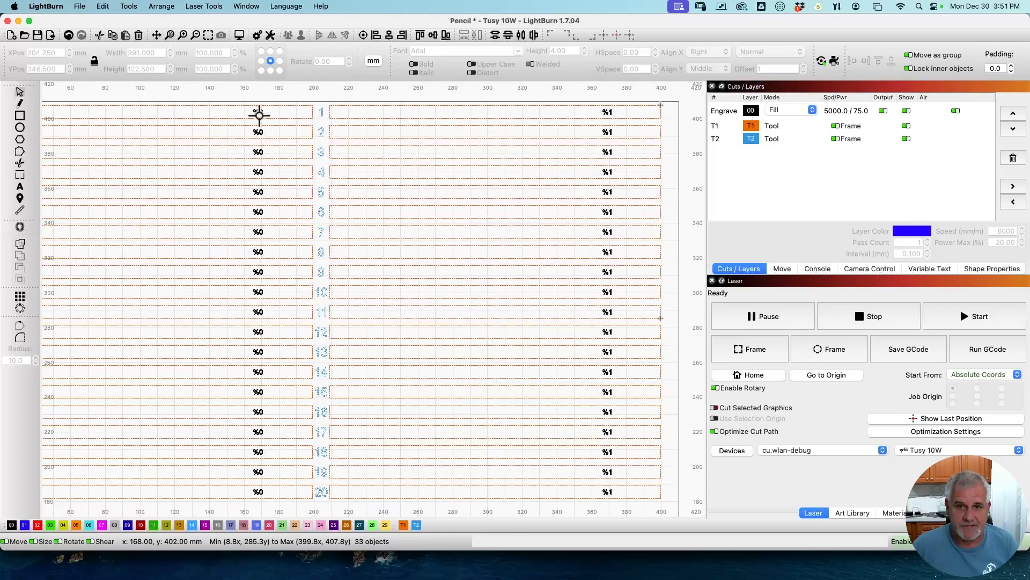
# Delete the %0 merge texts from pencils 2 to 20, keeping only the one on pencil 1.
pyautogui.moveTo(264, 163); pyautogui.dragTo(268, 242)
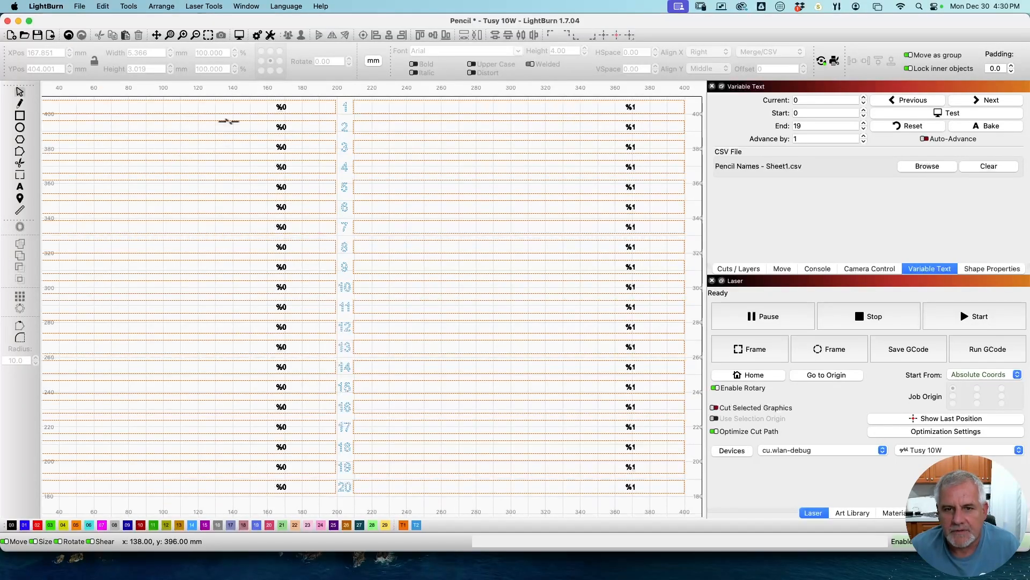
pyautogui.moveTo(260, 120); pyautogui.dragTo(296, 497)
pyautogui.press('Delete')
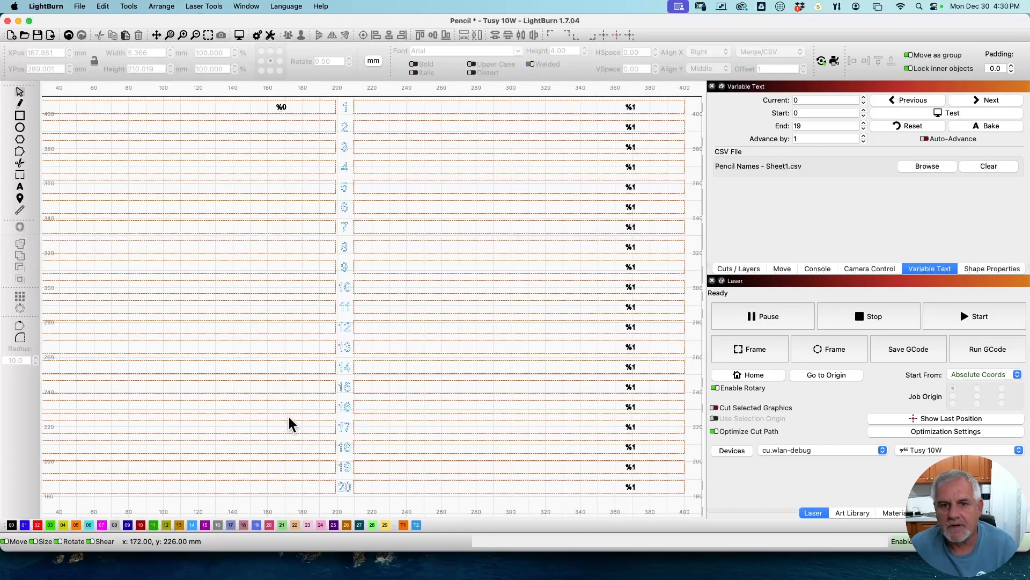
# Create a grid array of pencil 1's %0 text with 1 column and 20 rows, auto-incrementing the variable text by 1.
pyautogui.click(284, 106)
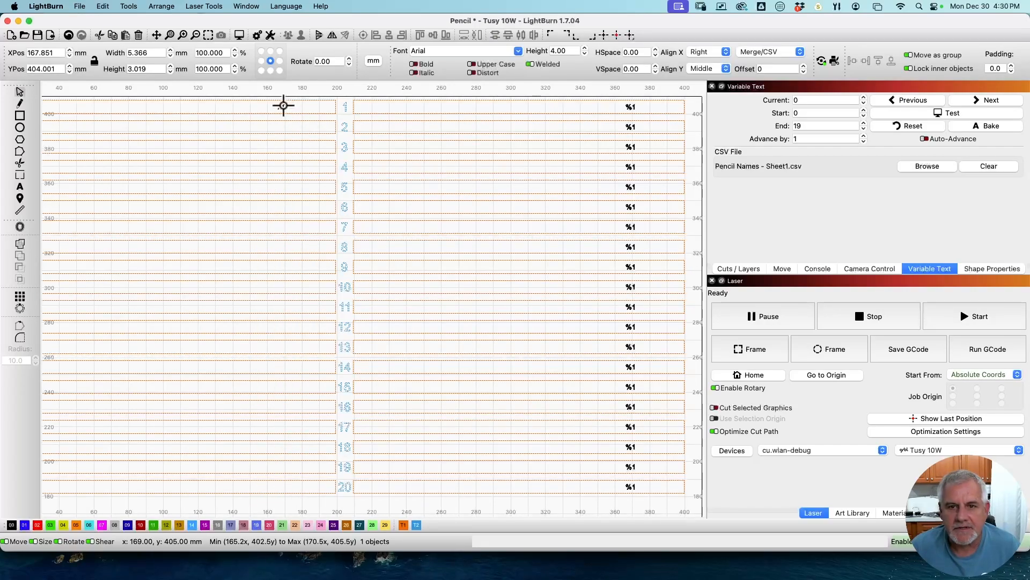
pyautogui.click(20, 297)
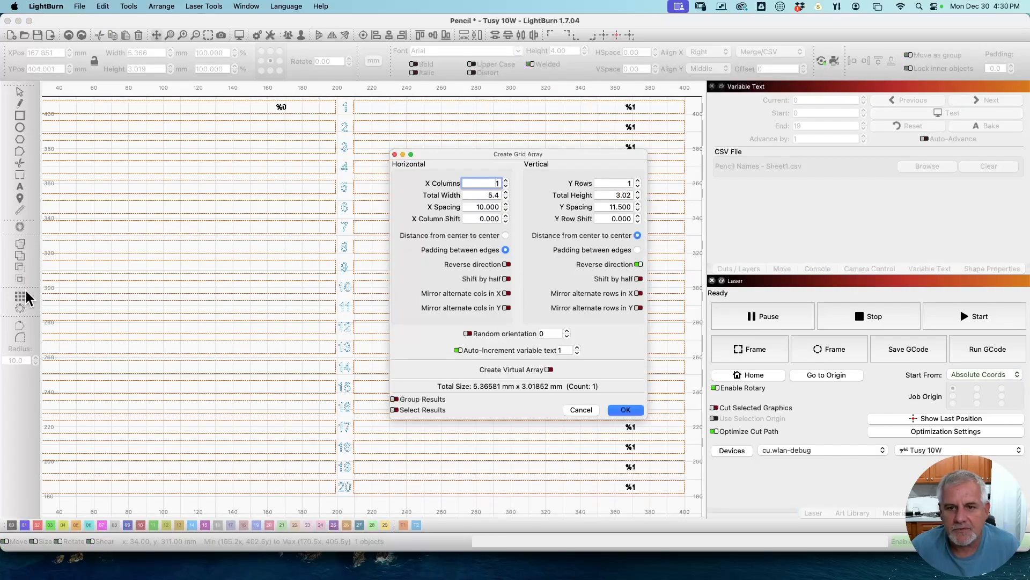
pyautogui.click(637, 181)
pyautogui.click(638, 181)
pyautogui.click(638, 181)
pyautogui.click(637, 181)
pyautogui.click(638, 180)
pyautogui.click(638, 181)
pyautogui.click(638, 181)
pyautogui.click(638, 181)
pyautogui.click(637, 181)
pyautogui.click(637, 180)
pyautogui.click(638, 180)
pyautogui.click(637, 181)
pyautogui.click(638, 180)
pyautogui.click(638, 181)
pyautogui.click(638, 180)
pyautogui.click(638, 181)
pyautogui.click(637, 181)
pyautogui.click(638, 181)
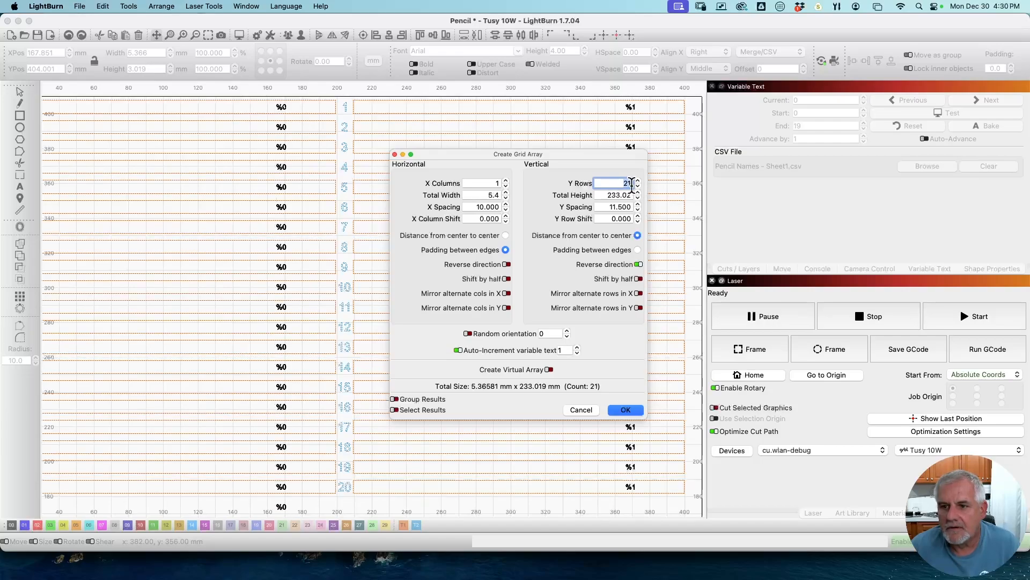
pyautogui.click(637, 185)
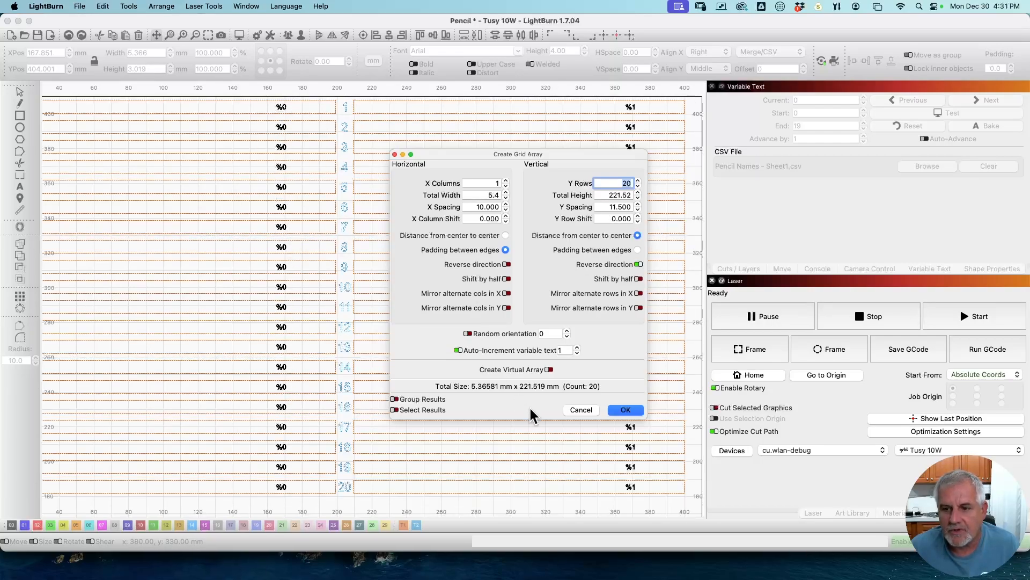
pyautogui.click(625, 411)
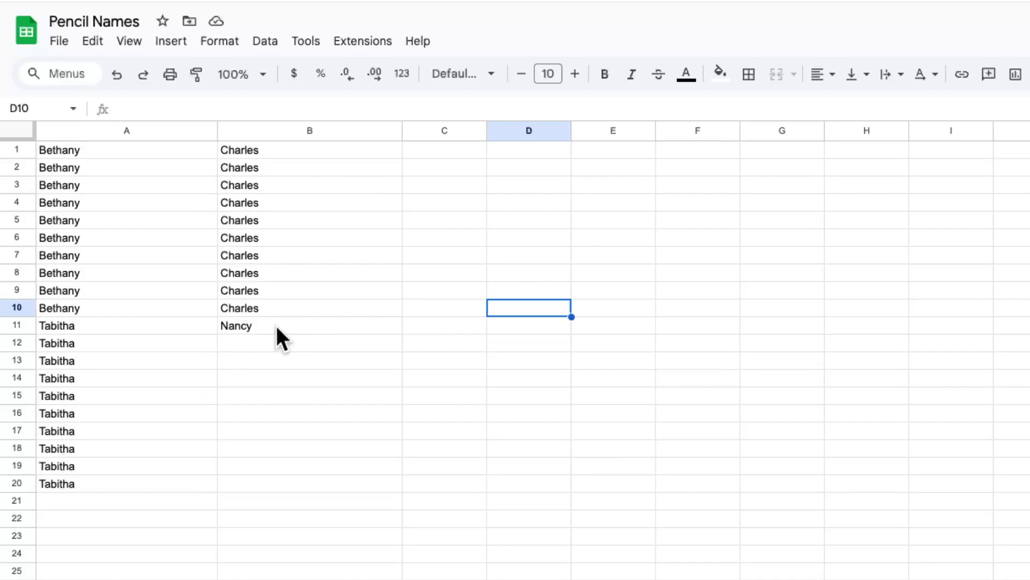
# Switch to the Pencil Names spreadsheet in Google Sheets and fill the name in B11 down through B20.
pyautogui.click(234, 328)
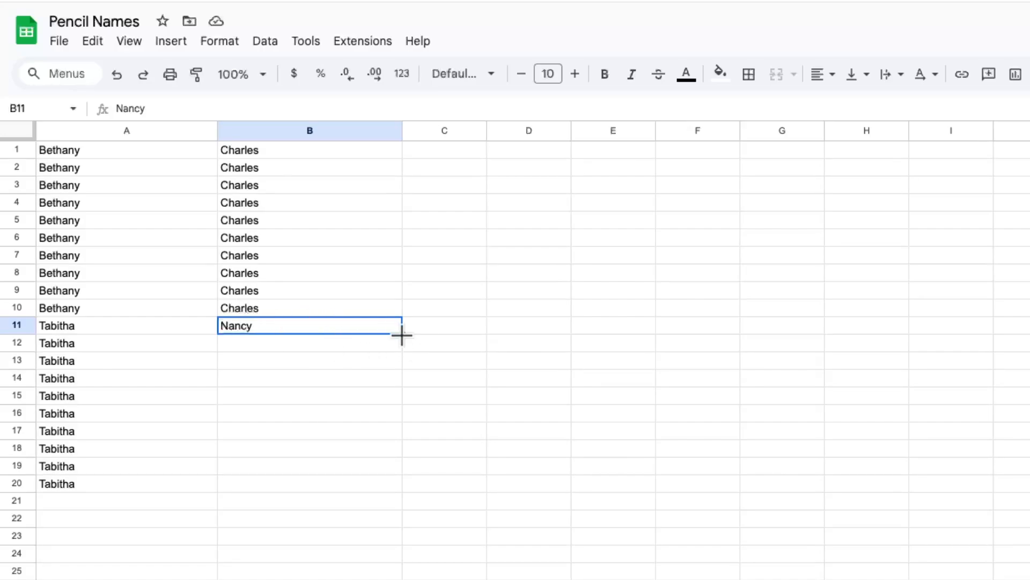
pyautogui.moveTo(399, 334); pyautogui.dragTo(388, 493)
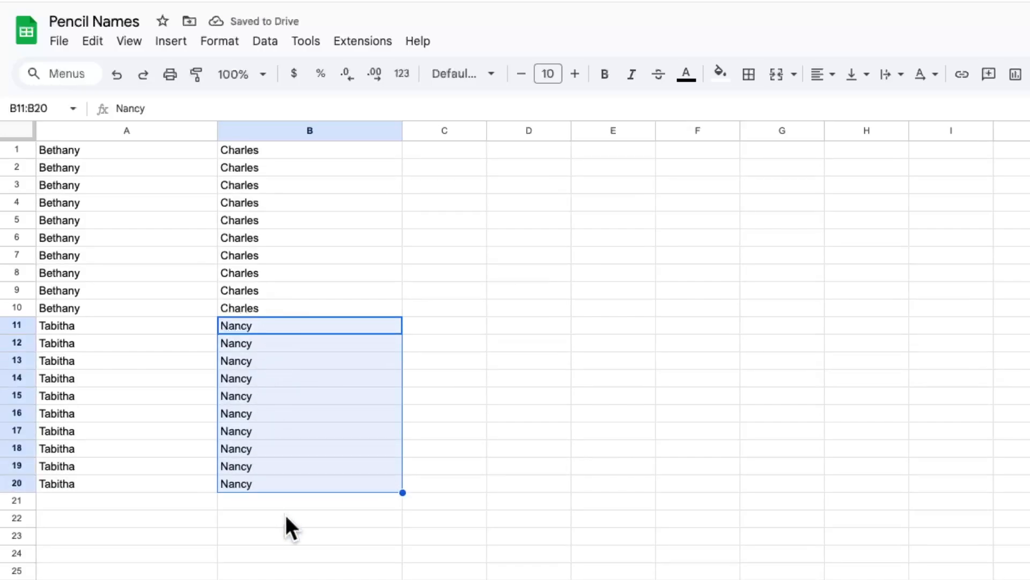
pyautogui.click(507, 378)
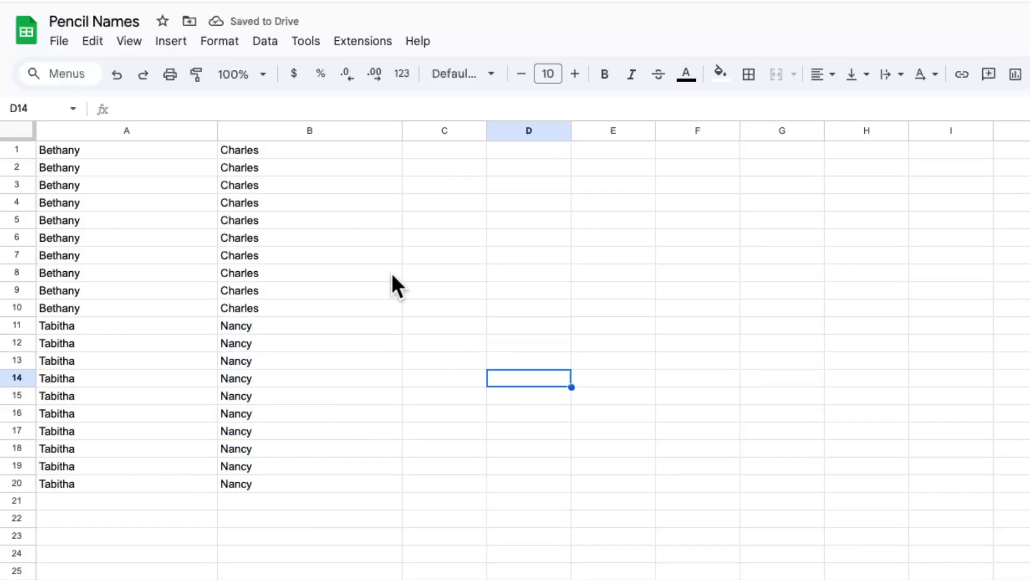
# Download the Pencil Names sheet as a Comma Separated Values (.csv) file.
pyautogui.click(273, 105)
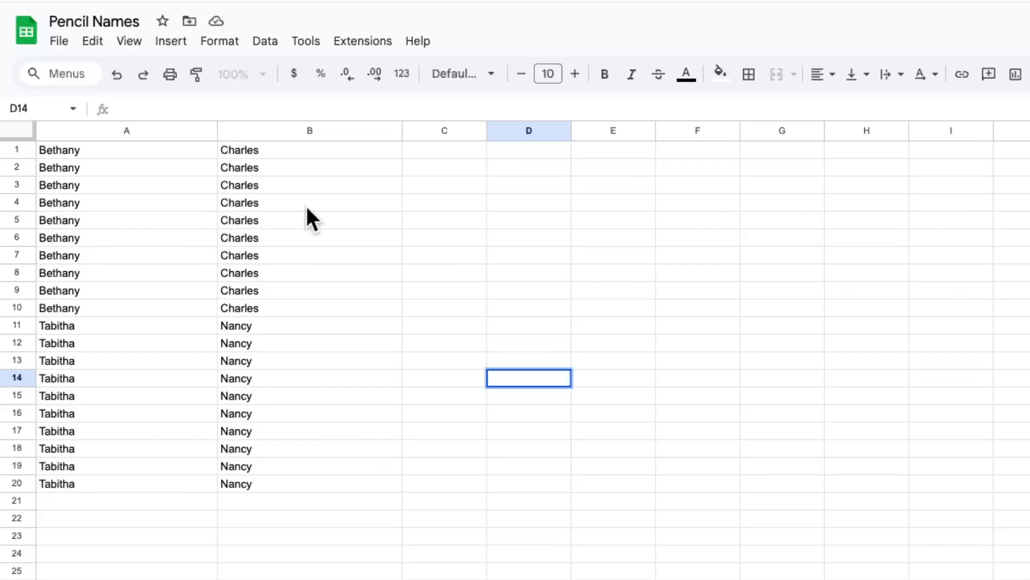
pyautogui.click(59, 43)
pyautogui.moveTo(97, 244)
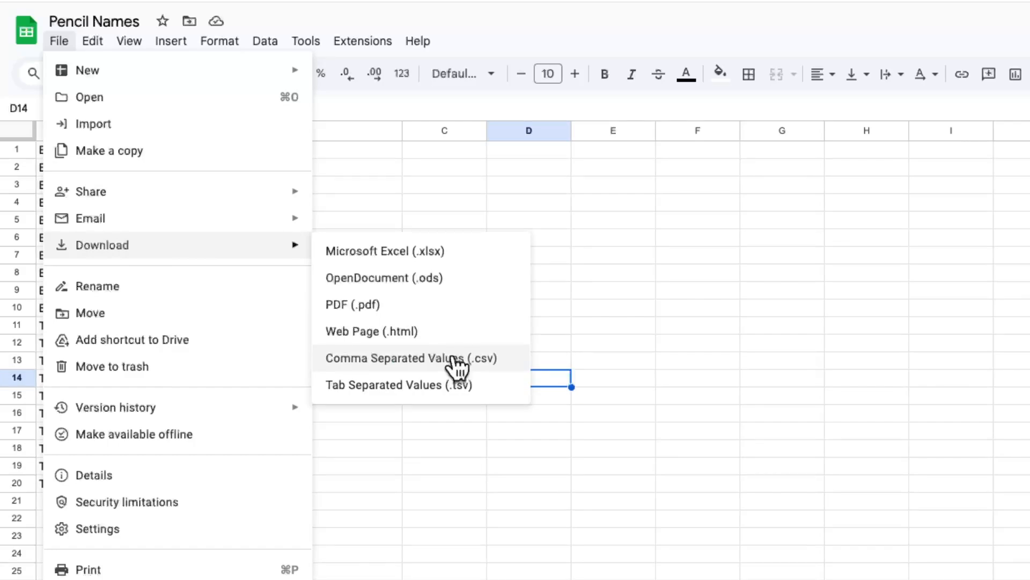
pyautogui.click(431, 358)
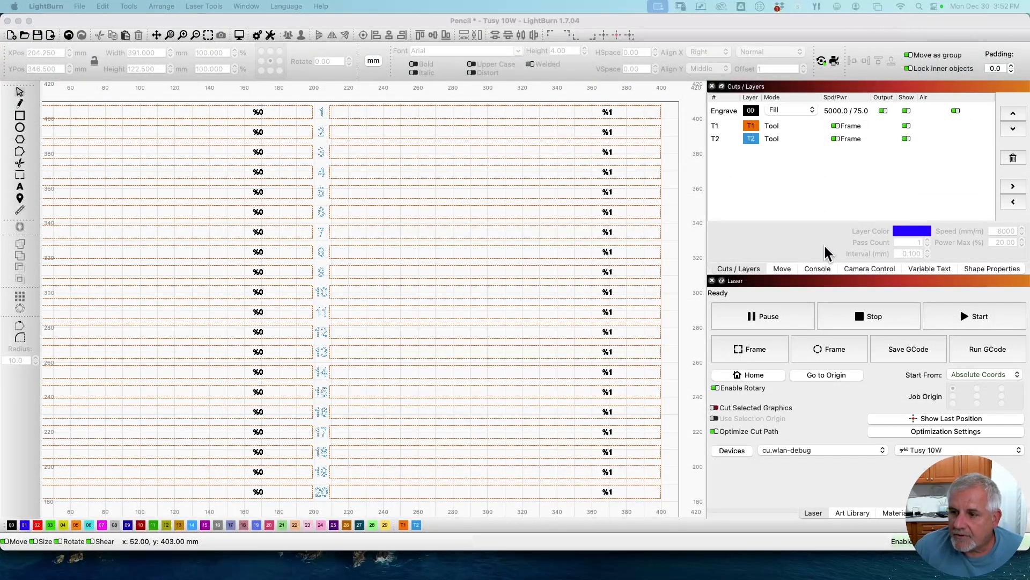
# Switch to LightBurn and load Pencil Names - Sheet1.csv from Downloads as the variable text CSV file.
pyautogui.click(930, 269)
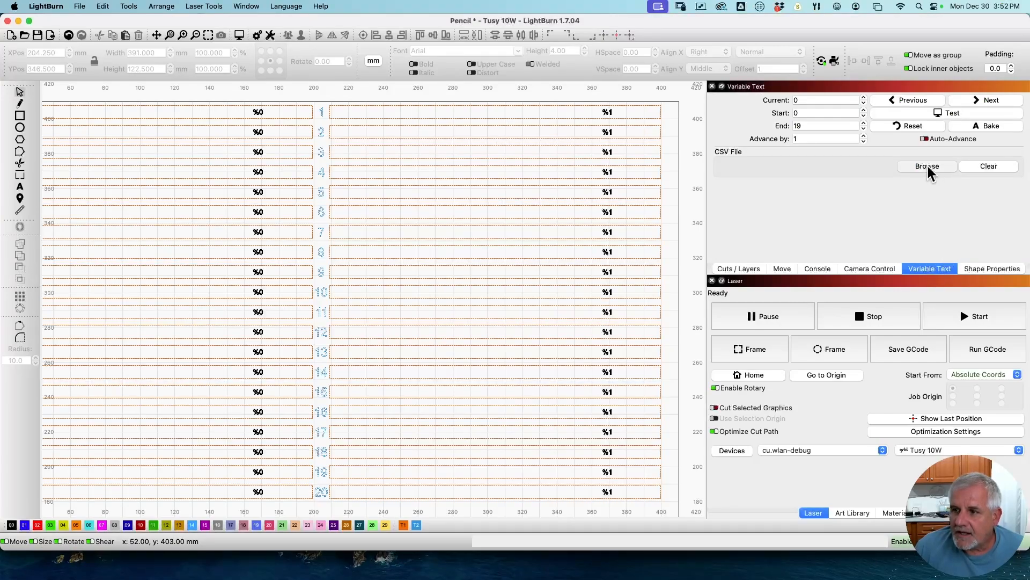
pyautogui.click(912, 166)
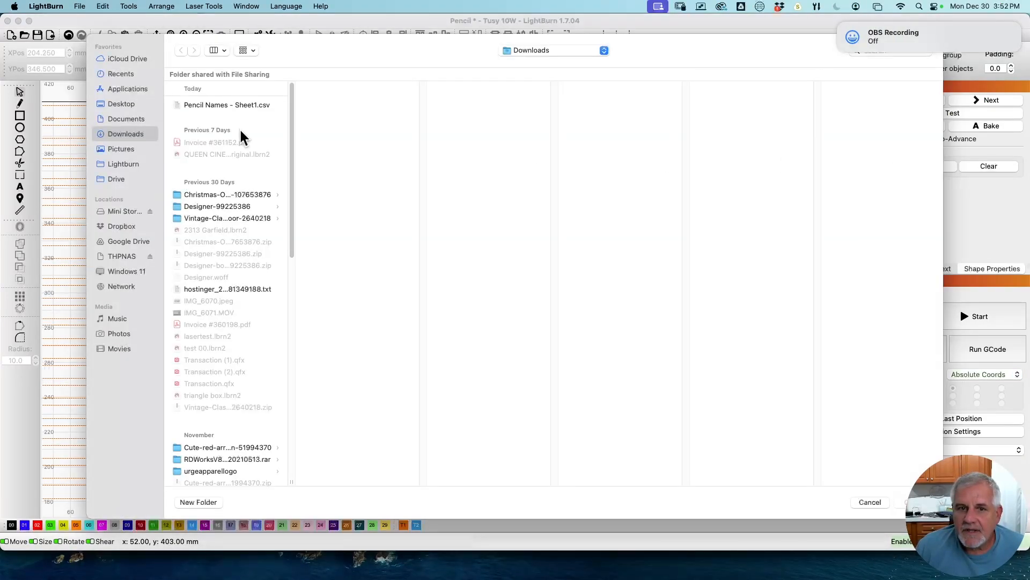
pyautogui.doubleClick(225, 106)
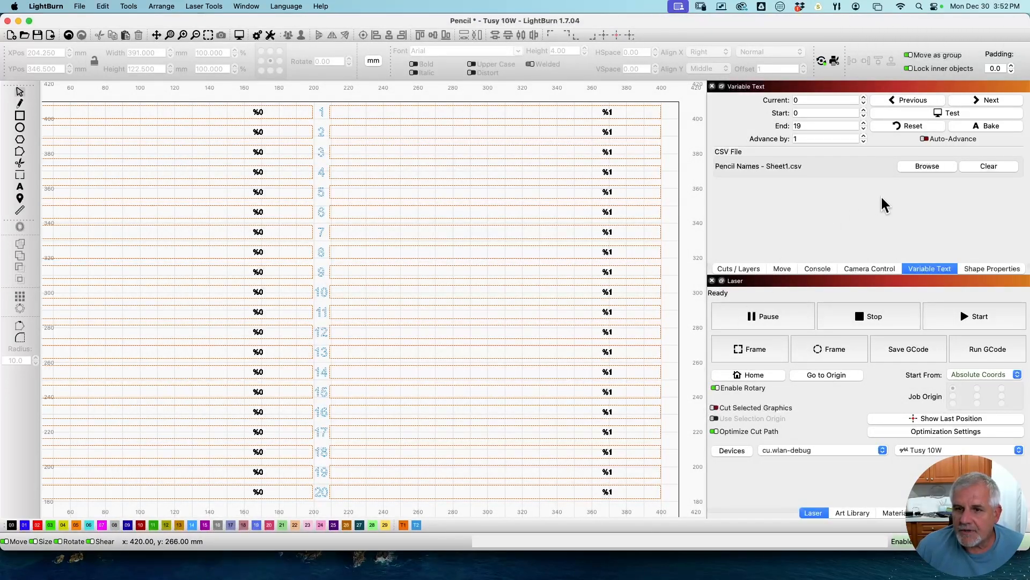
# Test the variable text to preview the merged names on all pencils, and return to the %0 and %1 codes.
pyautogui.click(924, 116)
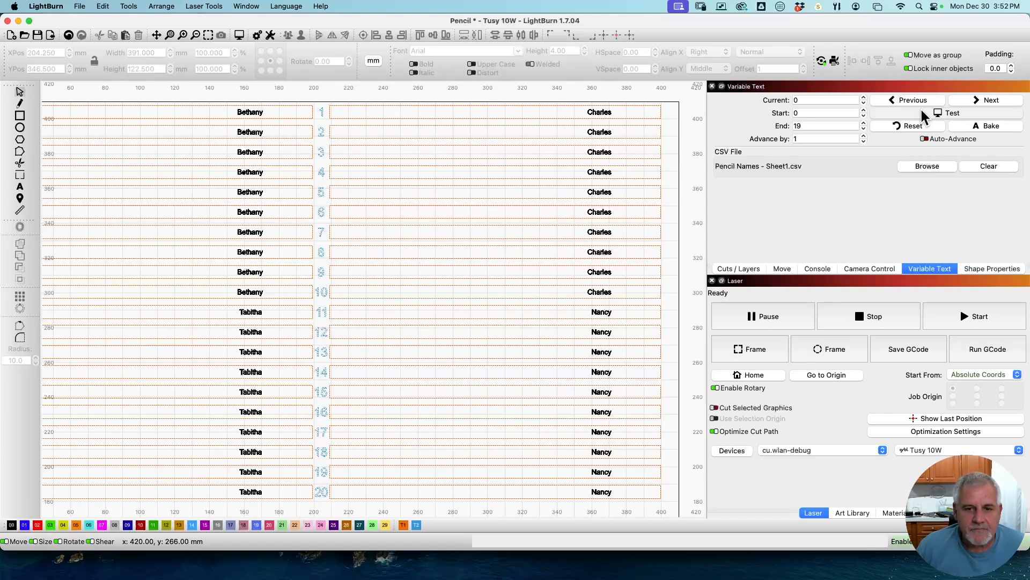
pyautogui.click(923, 114)
pyautogui.click(923, 113)
pyautogui.click(923, 113)
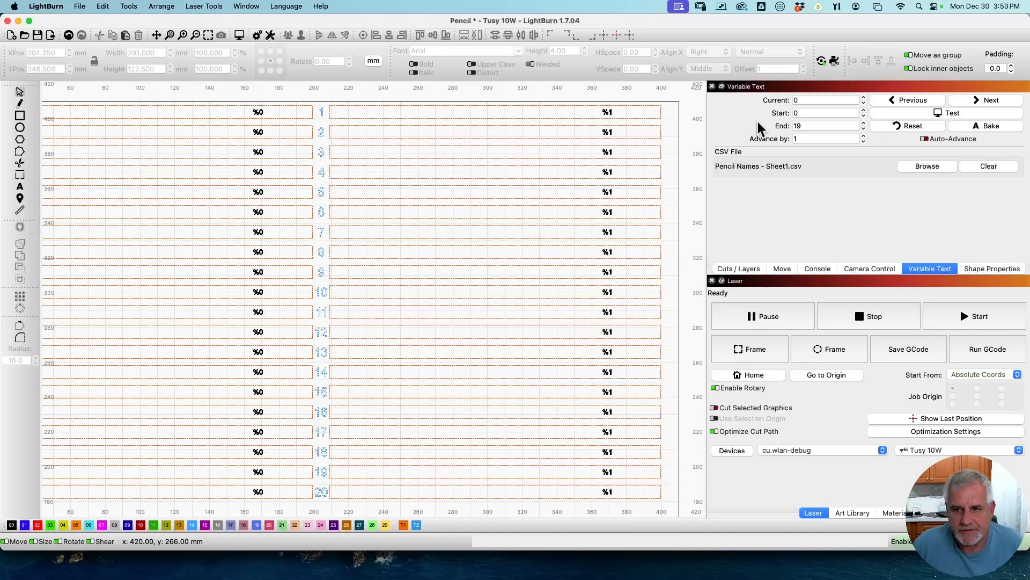
# Set the variable text's Current value to 5 and test how the merged names shift across the pencils.
pyautogui.click(864, 97)
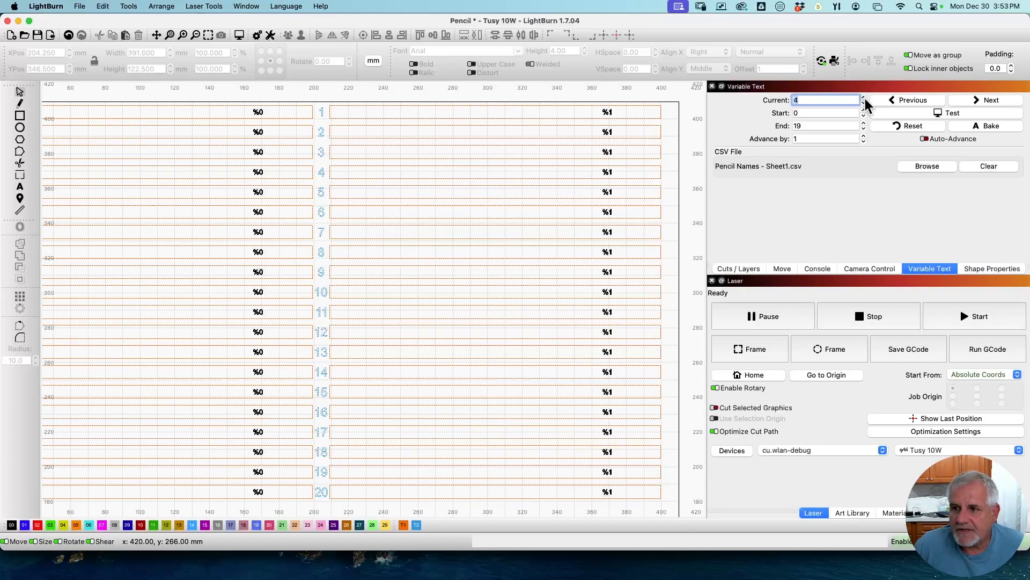
pyautogui.click(931, 119)
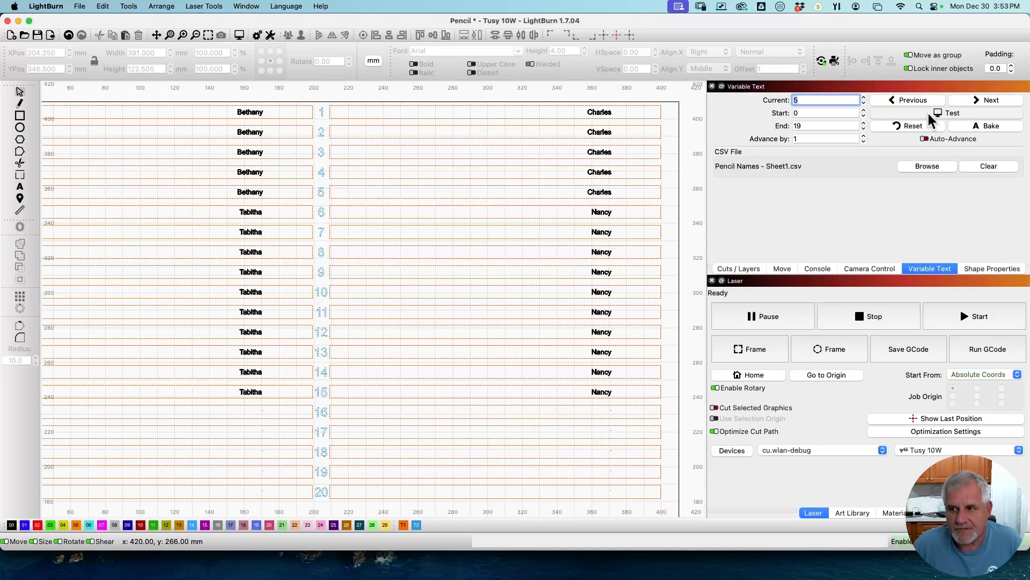
pyautogui.click(929, 114)
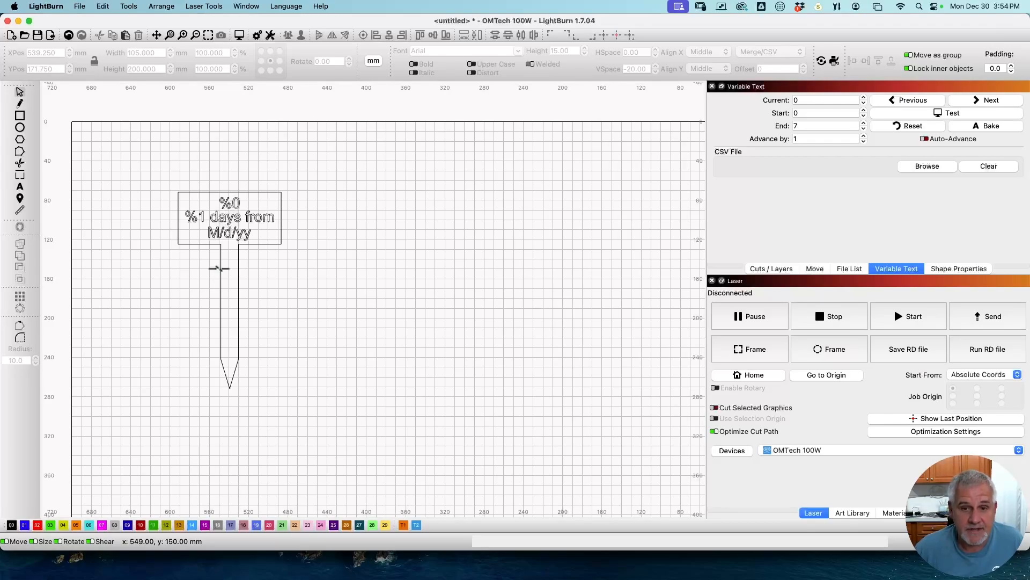
pyautogui.scroll(5, 243, 236)
pyautogui.scroll(-2, 243, 241)
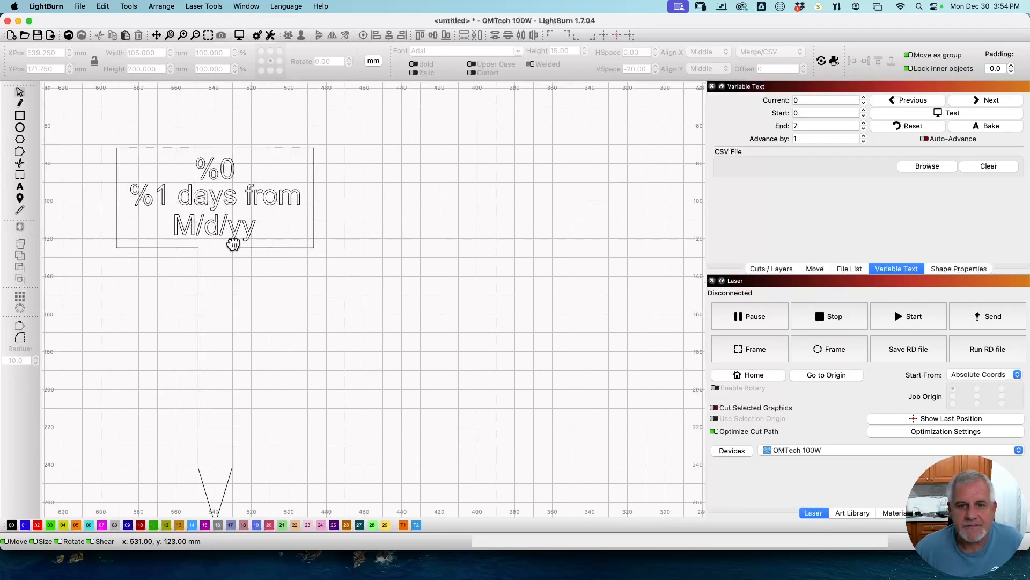
pyautogui.moveTo(232, 242); pyautogui.dragTo(317, 259)
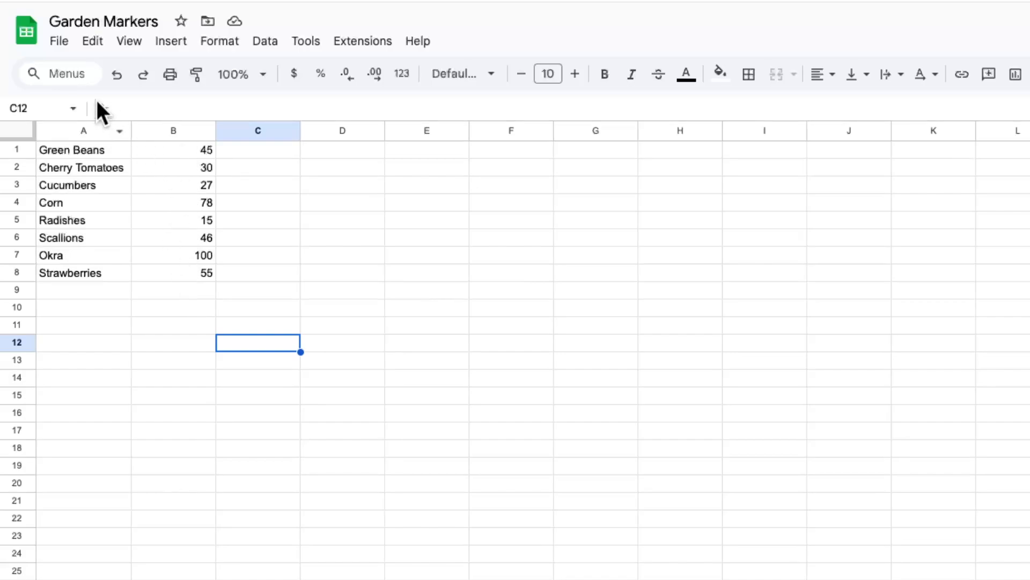
# Switch to the Garden Markers spreadsheet in Google Sheets and download it as a Comma Separated Values (.csv) file.
pyautogui.click(63, 45)
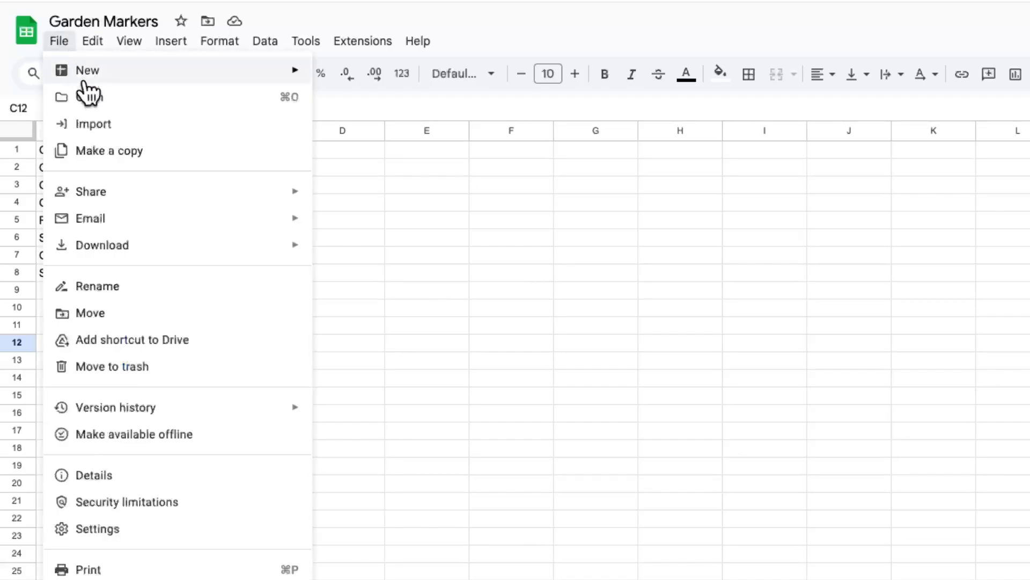
pyautogui.moveTo(123, 263)
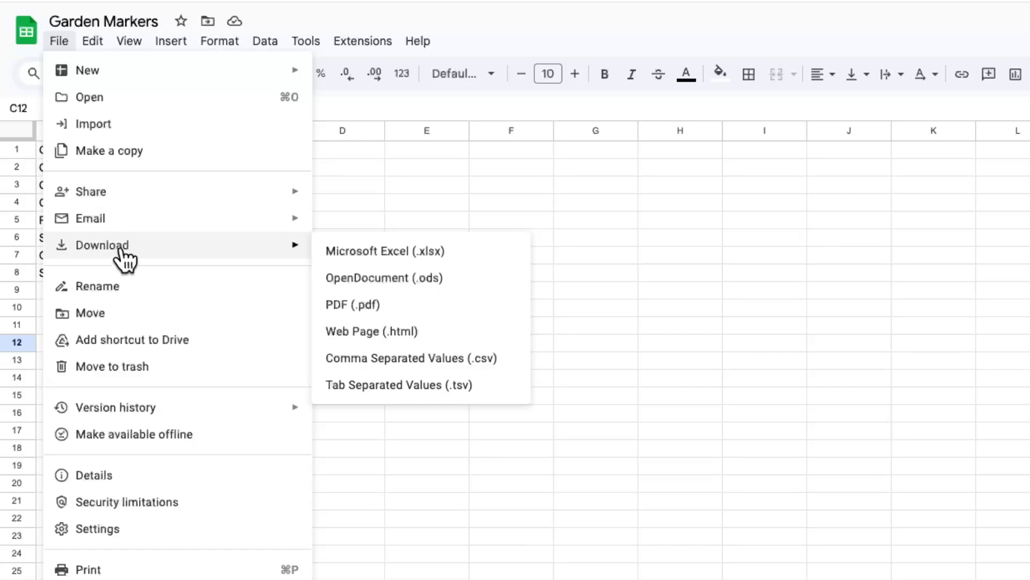
pyautogui.click(398, 355)
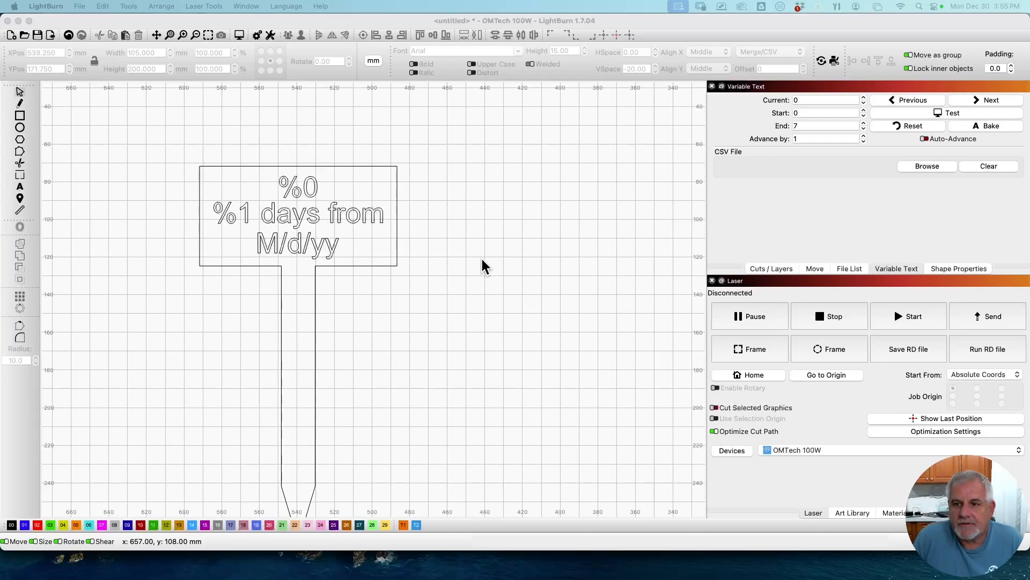
# Switch to LightBurn, load the Garden Markers - Sheet1.csv file for the variable text, and test the garden marker's merged text.
pyautogui.click(912, 166)
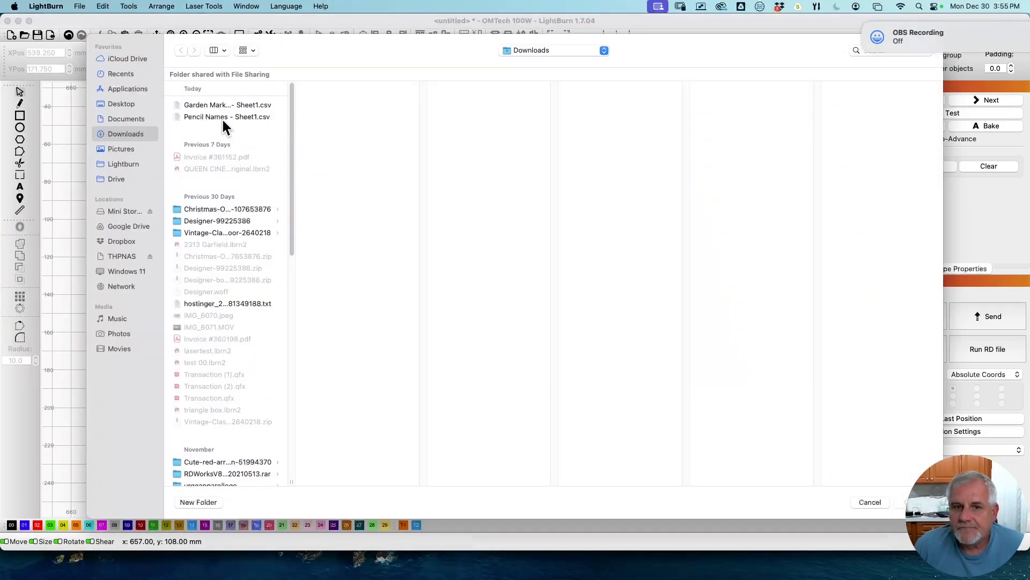
pyautogui.doubleClick(220, 105)
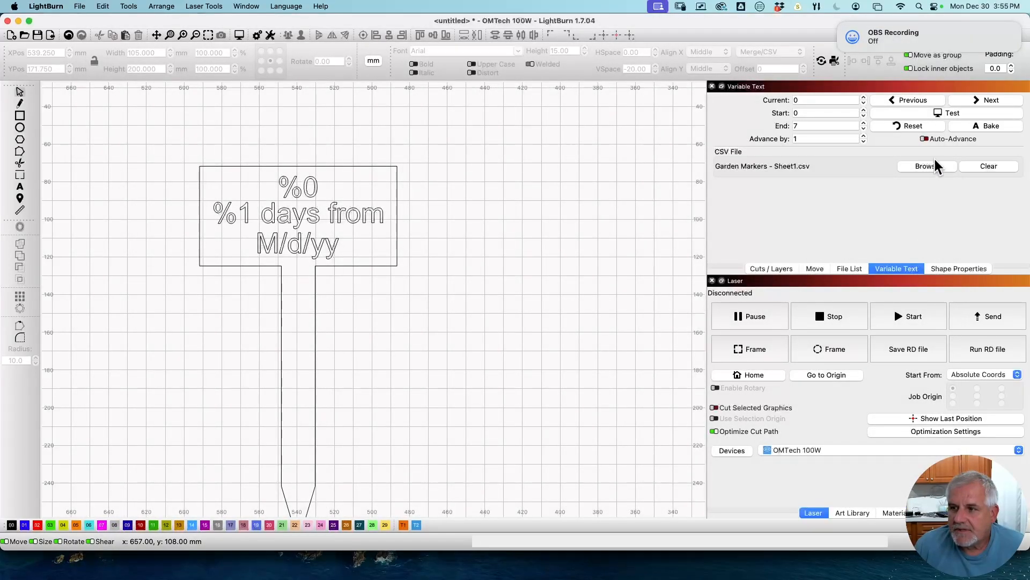
pyautogui.click(951, 114)
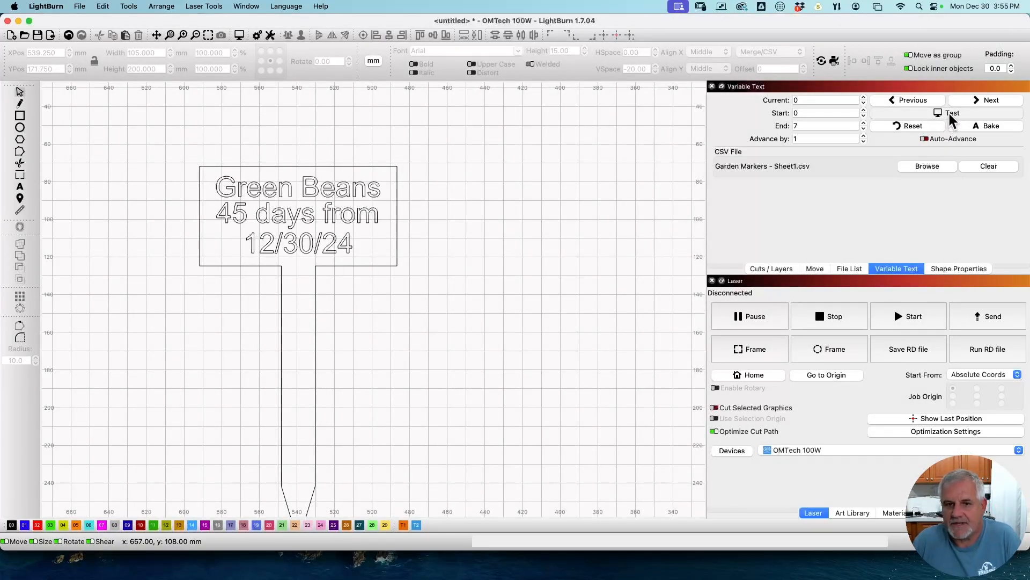
pyautogui.click(951, 114)
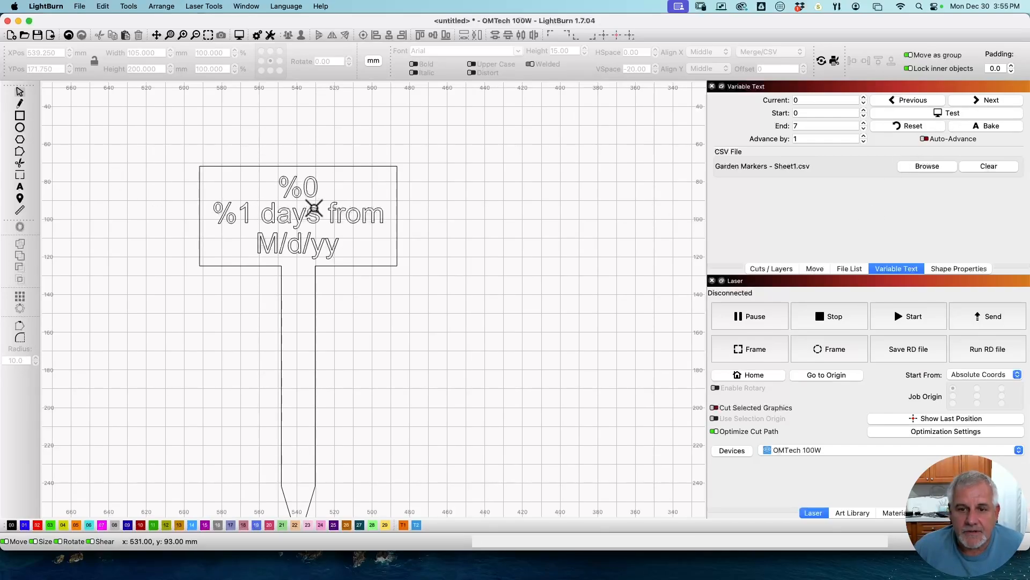
# Enter a Max Width of 50 for the garden marker's merge text in its shape properties.
pyautogui.click(315, 210)
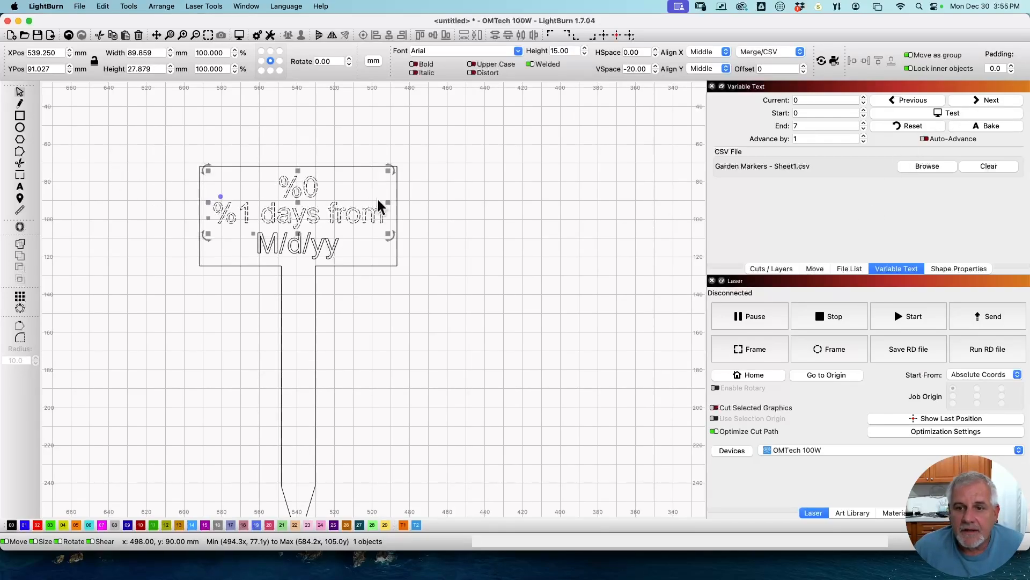
pyautogui.click(398, 186)
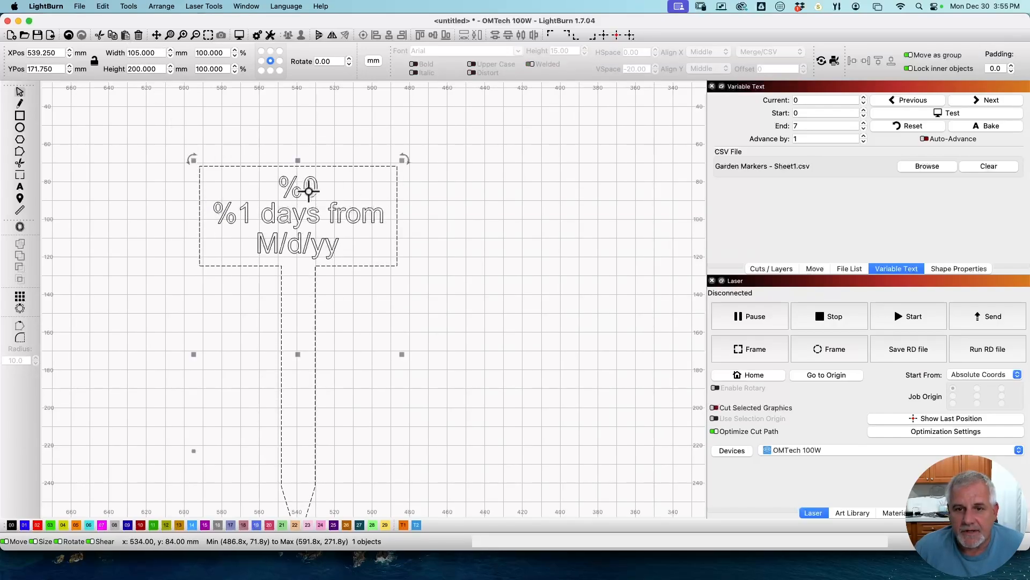
pyautogui.click(295, 214)
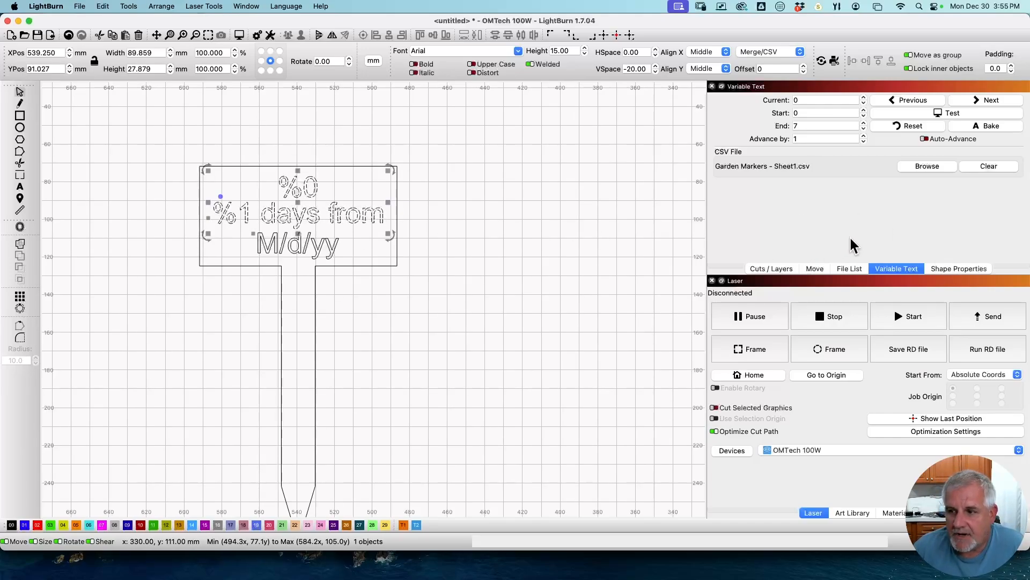
pyautogui.click(959, 268)
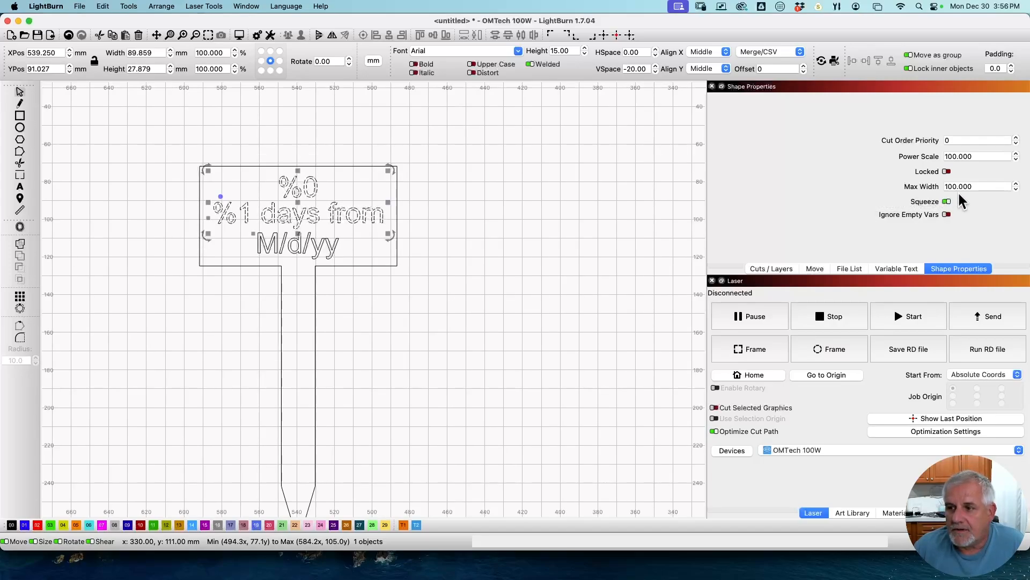
pyautogui.click(978, 186)
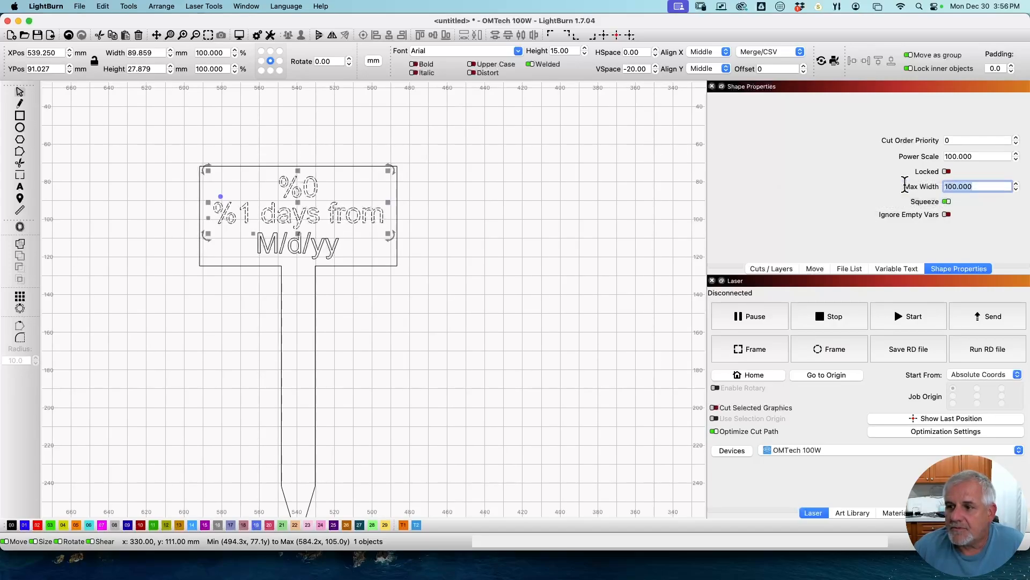
pyautogui.write('50')
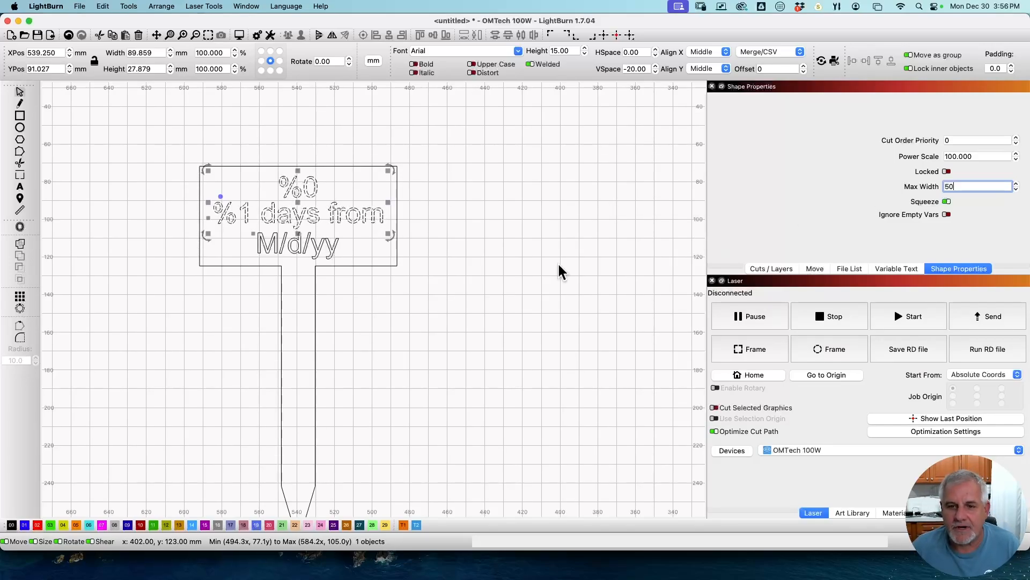
# Test the variable text on the garden marker to check the width limit, and return to the codes.
pyautogui.click(897, 267)
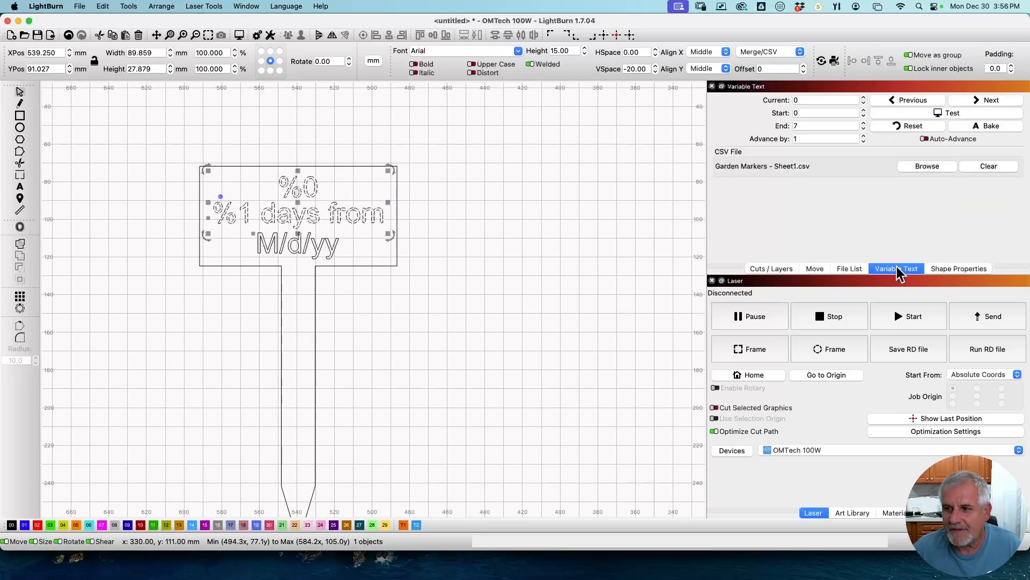
pyautogui.click(950, 116)
pyautogui.click(950, 115)
pyautogui.click(949, 115)
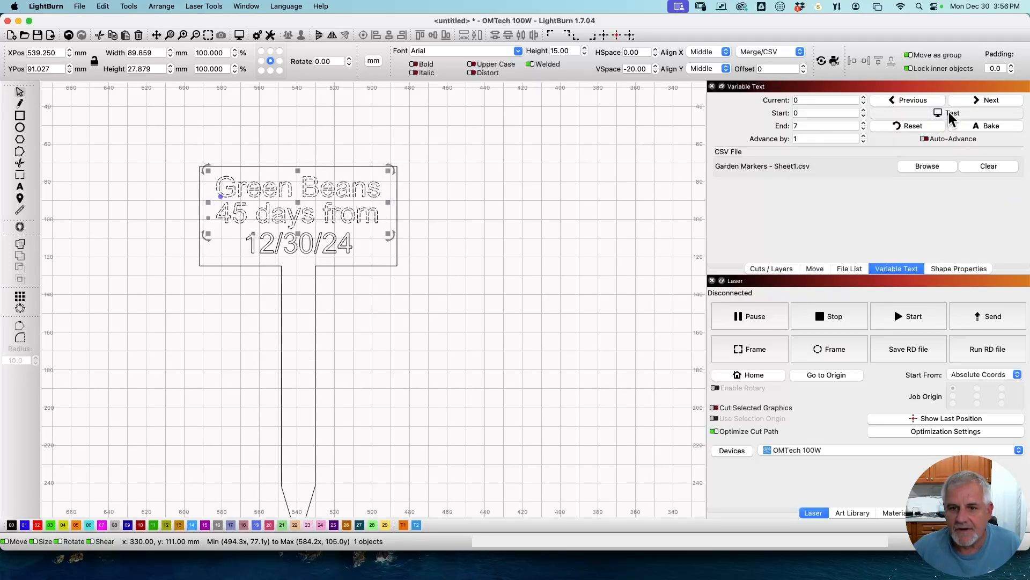
pyautogui.click(950, 115)
# Apply the Max Width of 50 to the merge text with Squeeze on, and test the merged result.
pyautogui.click(956, 269)
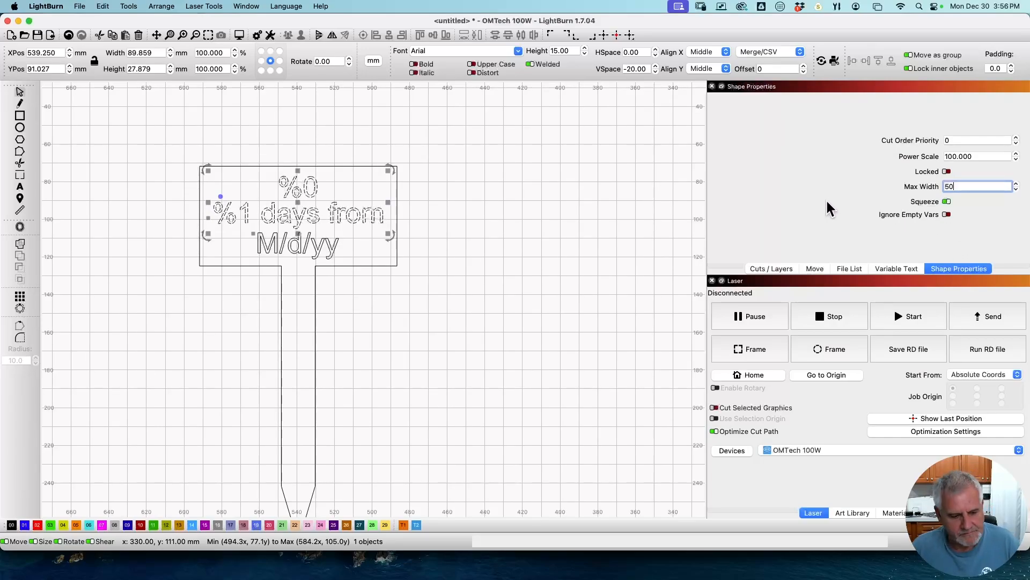
pyautogui.press('Return')
pyautogui.click(880, 269)
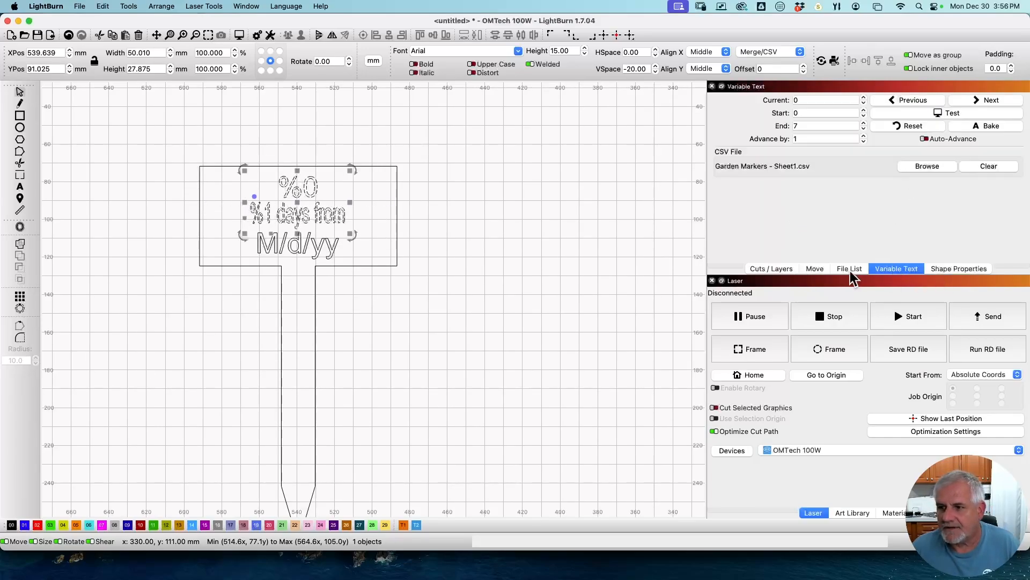
pyautogui.click(945, 115)
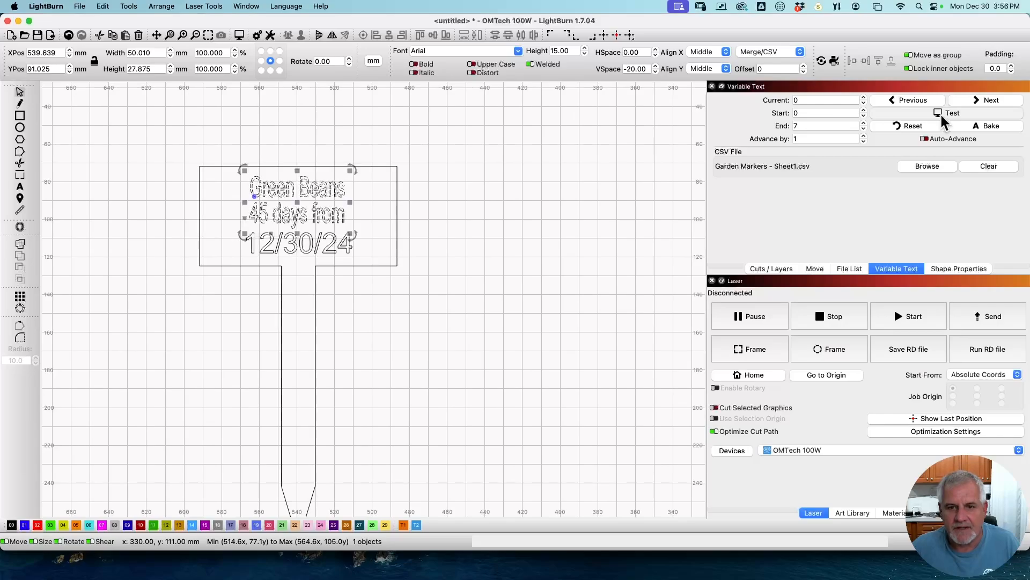
pyautogui.click(940, 113)
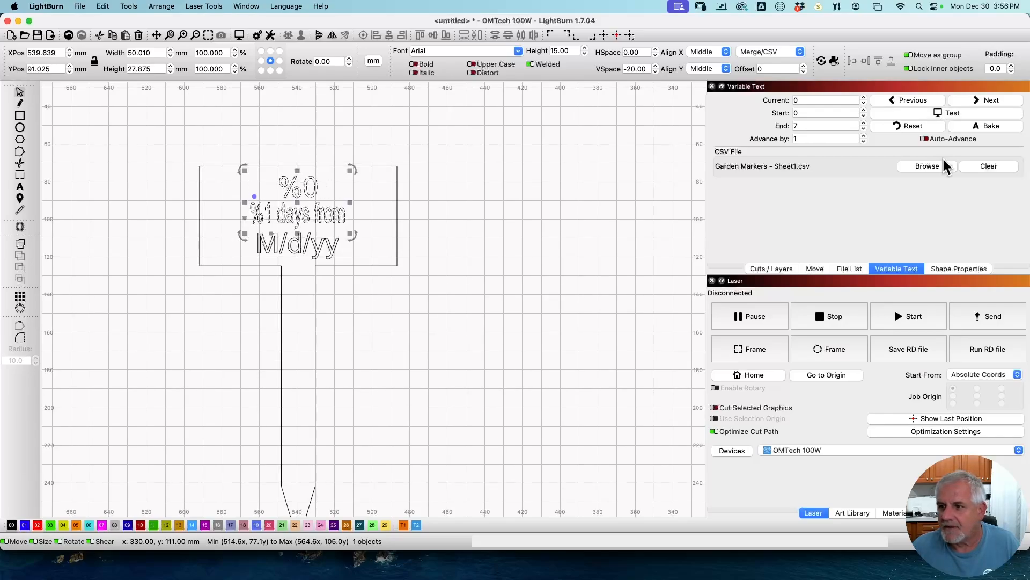
# Turn off Squeeze for the merge text and test how it fits the maximum width.
pyautogui.click(956, 268)
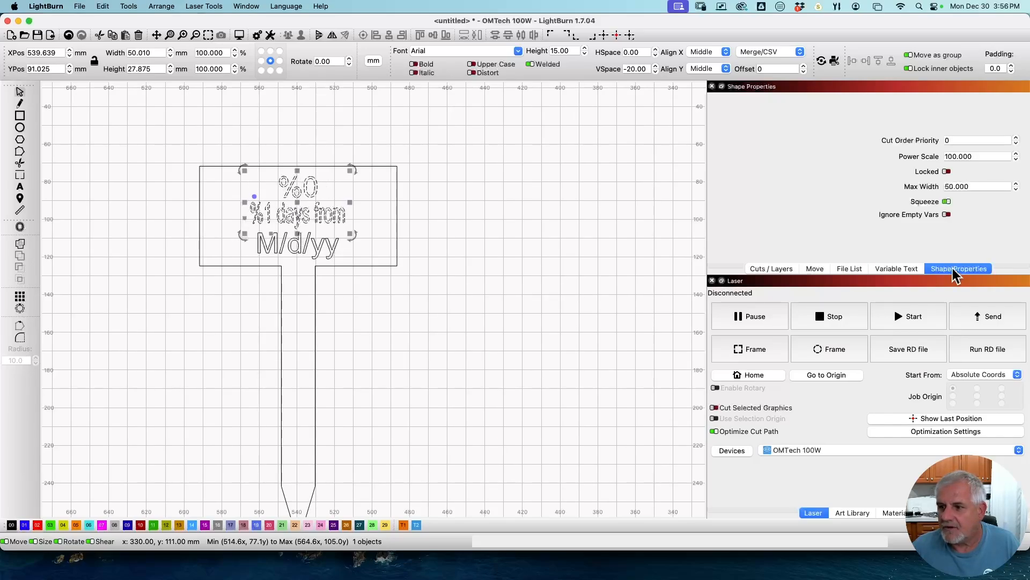
pyautogui.click(947, 201)
pyautogui.click(914, 270)
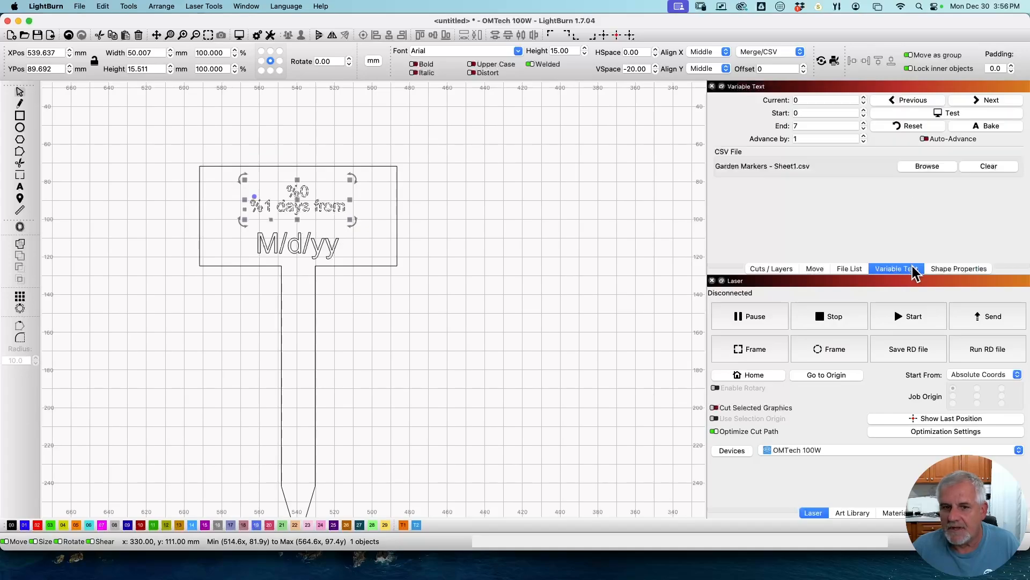
pyautogui.click(947, 115)
pyautogui.click(947, 115)
pyautogui.click(947, 115)
pyautogui.click(947, 114)
pyautogui.click(947, 114)
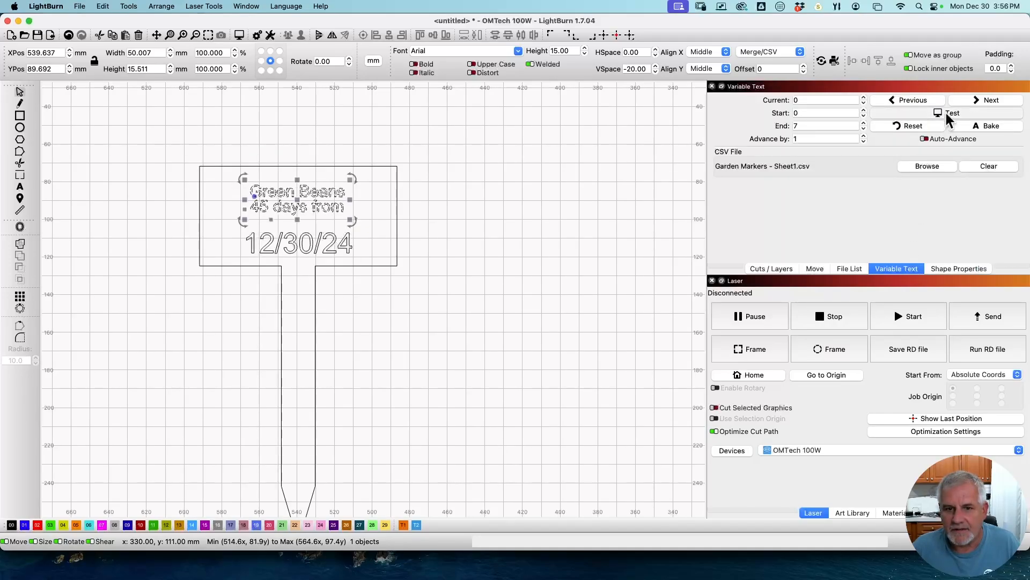
pyautogui.click(948, 114)
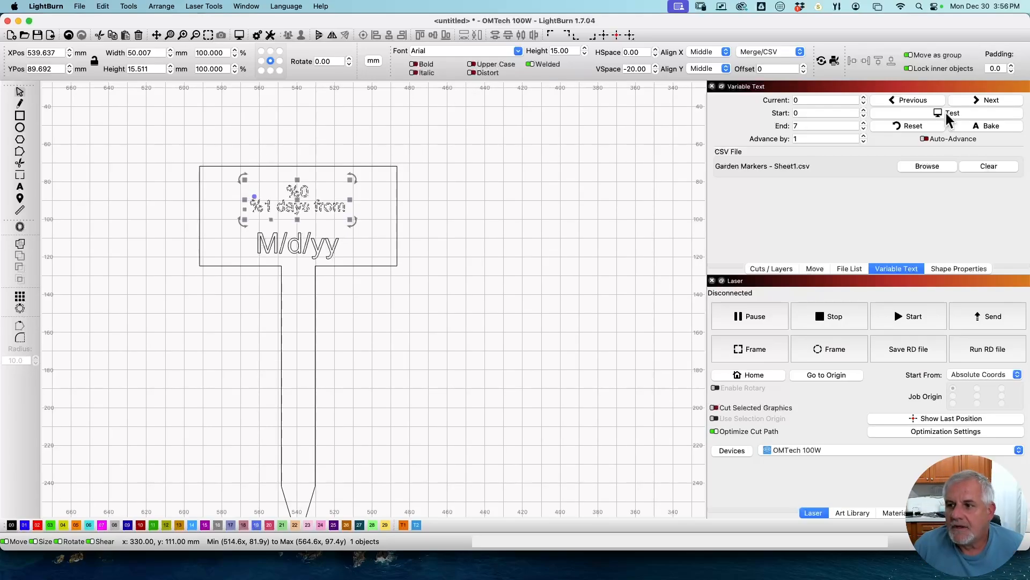
# Turn Squeeze back on for the merge text and set its Max Width to 100.
pyautogui.click(966, 269)
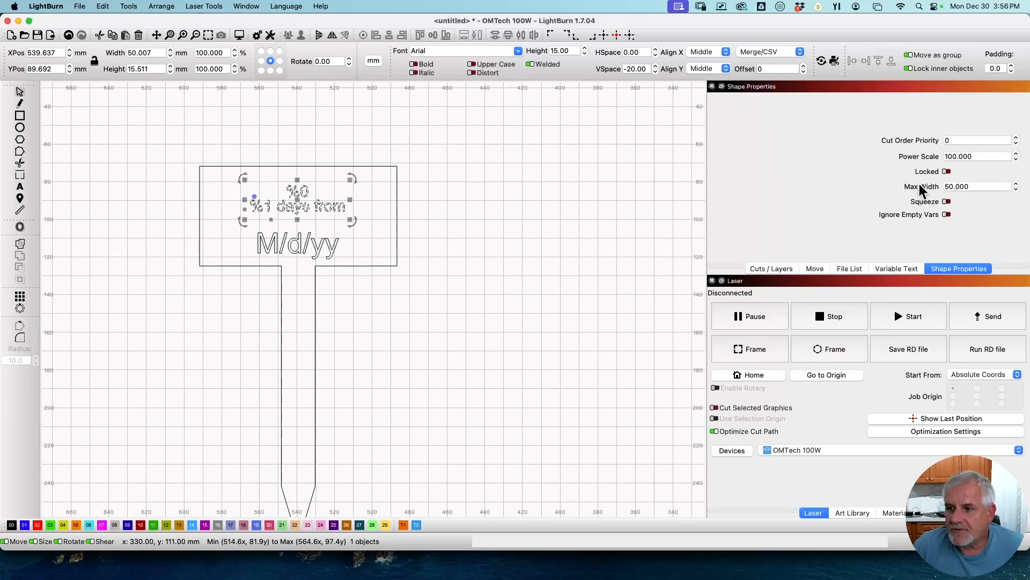
pyautogui.click(953, 202)
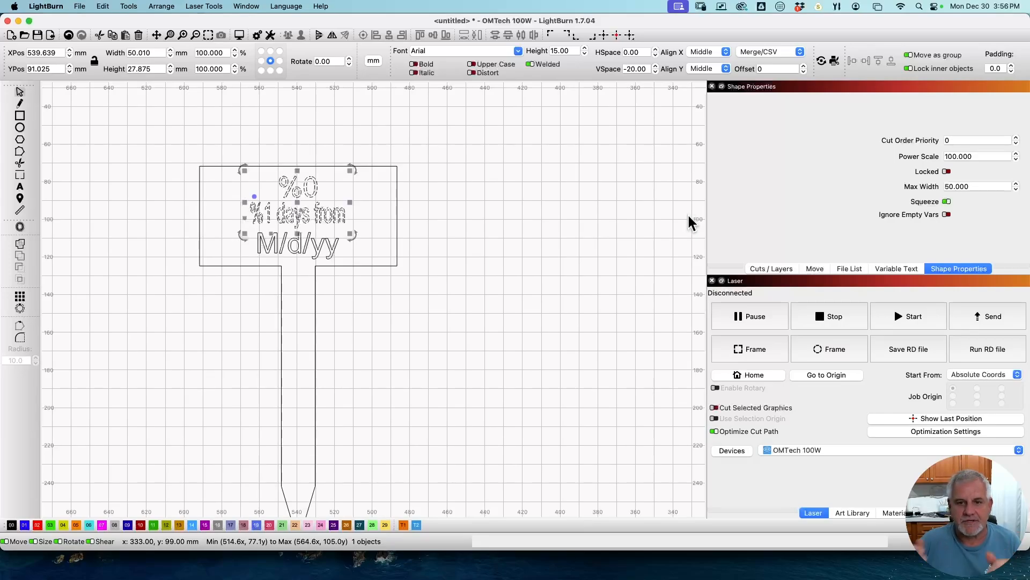
pyautogui.click(978, 186)
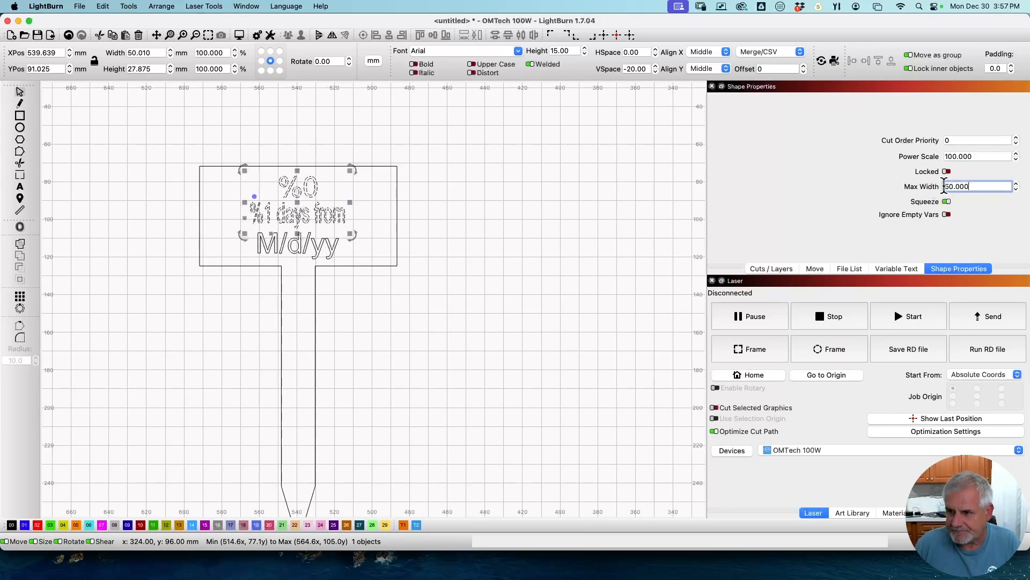
pyautogui.write('10')
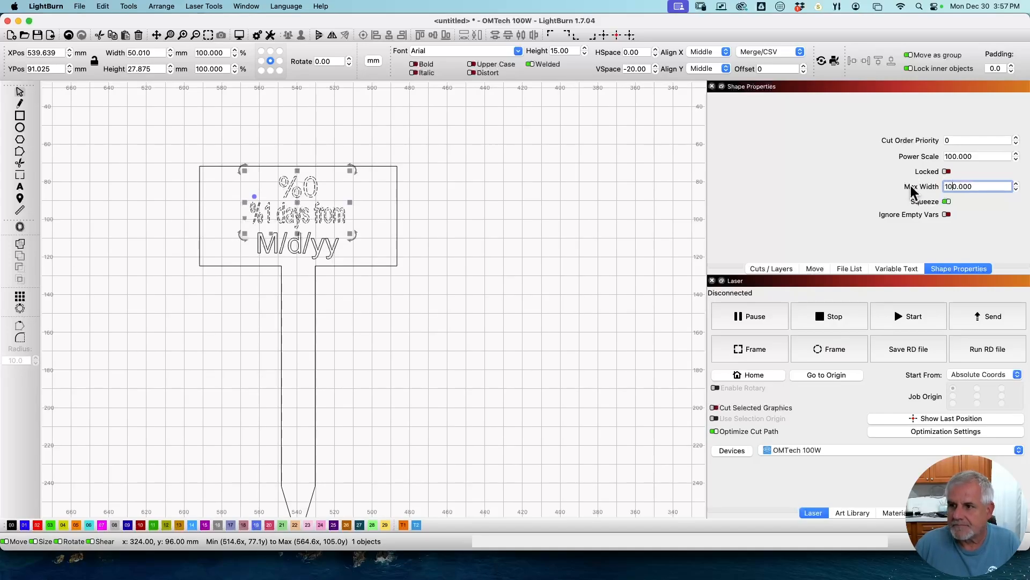
pyautogui.press('Return')
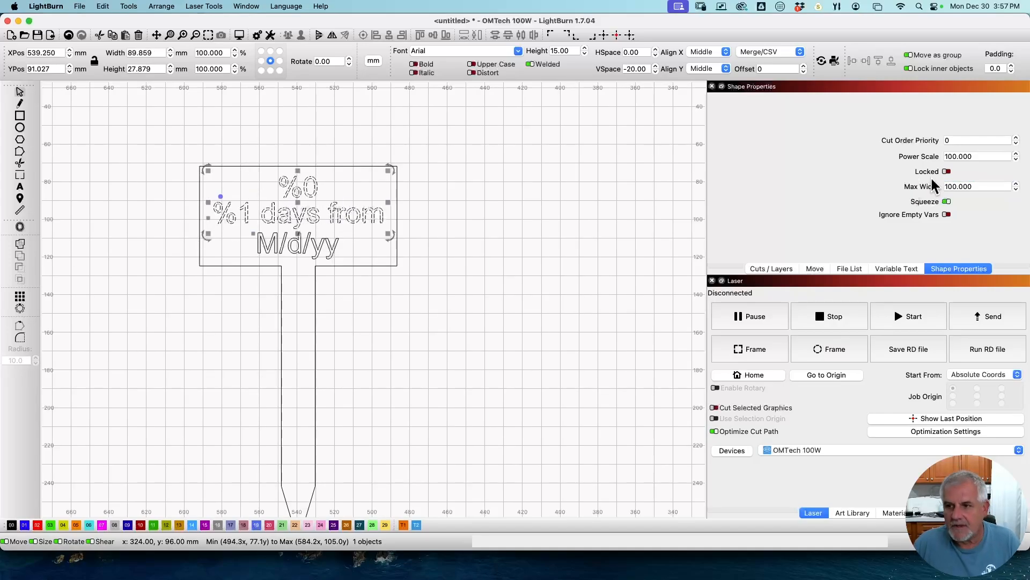
# Check the variable text types of the merge text and the date text, and test the marker's merged result.
pyautogui.click(896, 268)
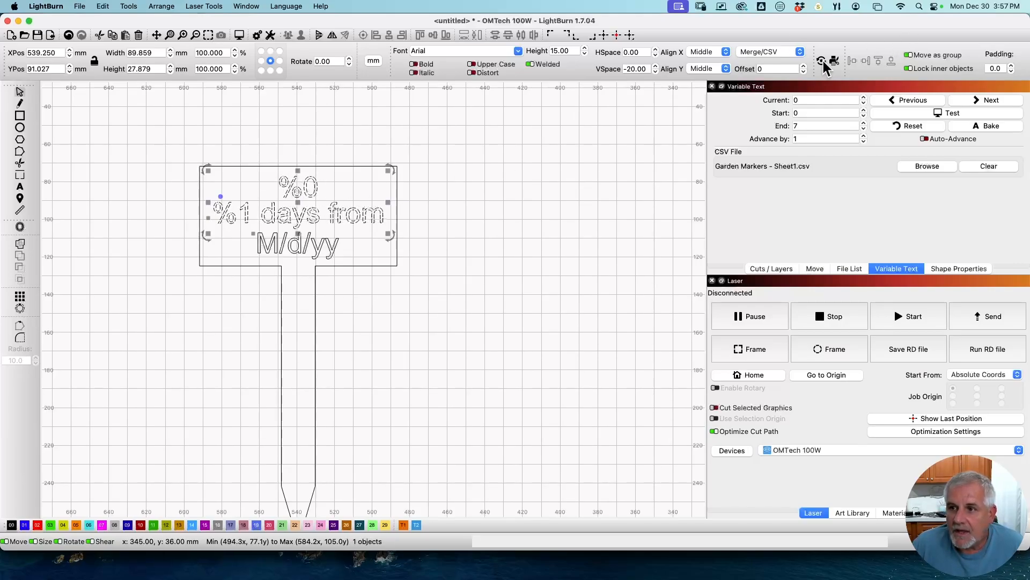
pyautogui.click(799, 51)
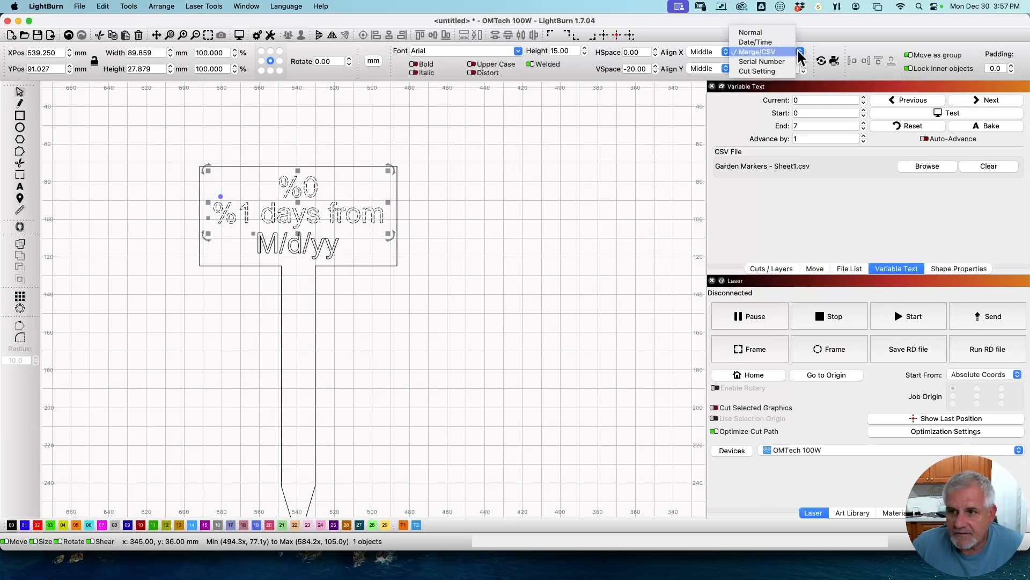
pyautogui.click(798, 51)
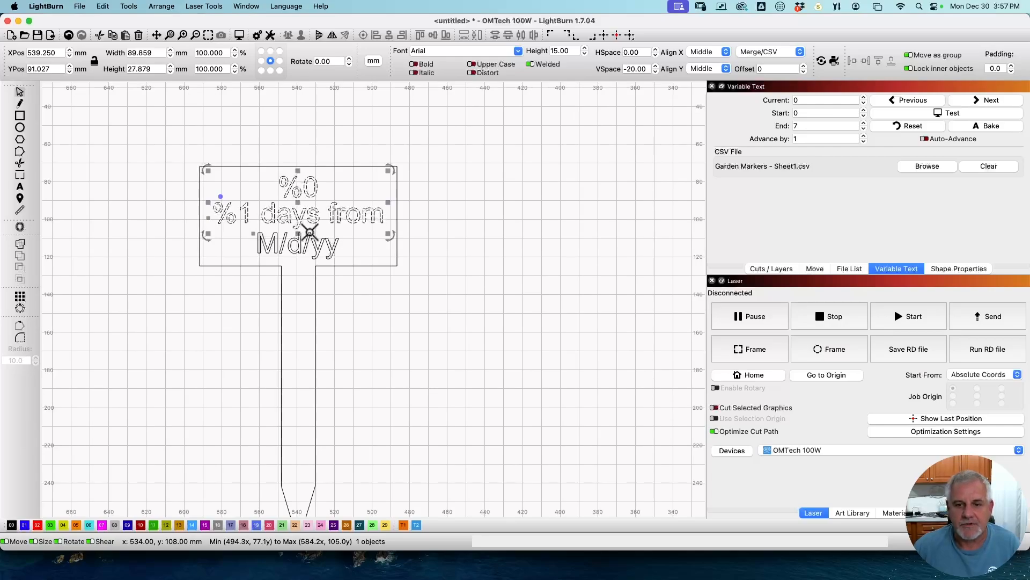
pyautogui.click(298, 251)
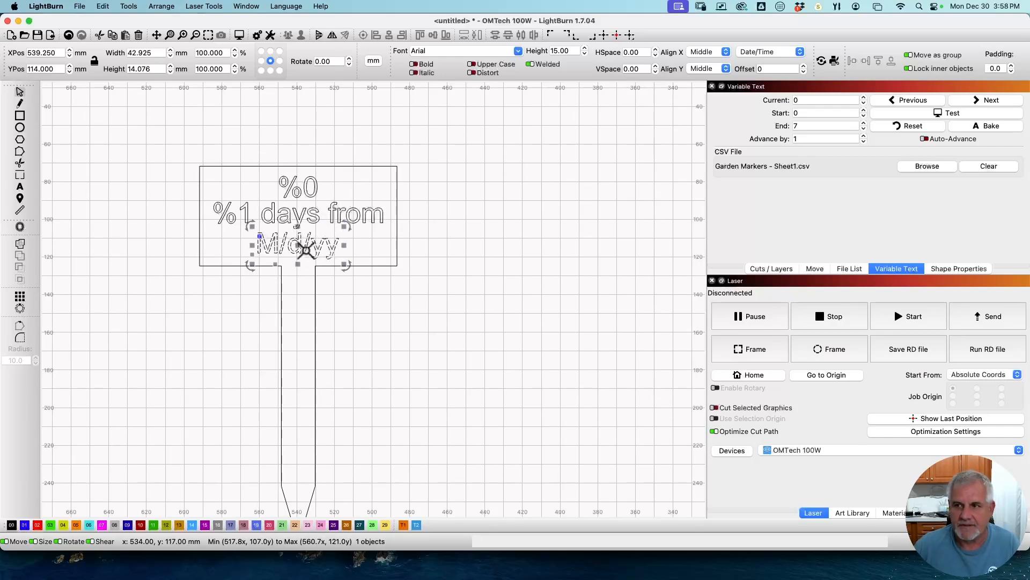
pyautogui.click(402, 234)
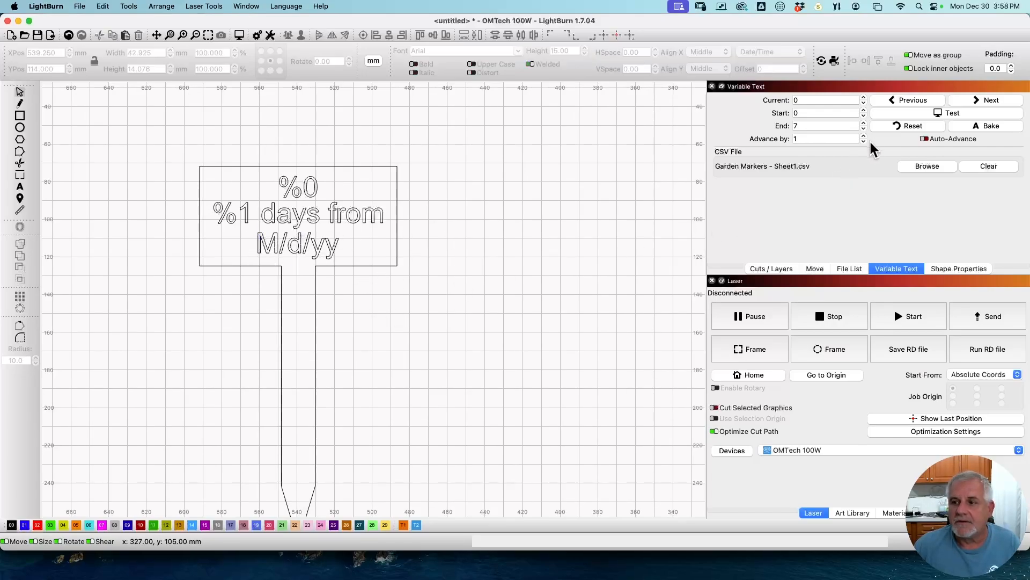
pyautogui.click(922, 109)
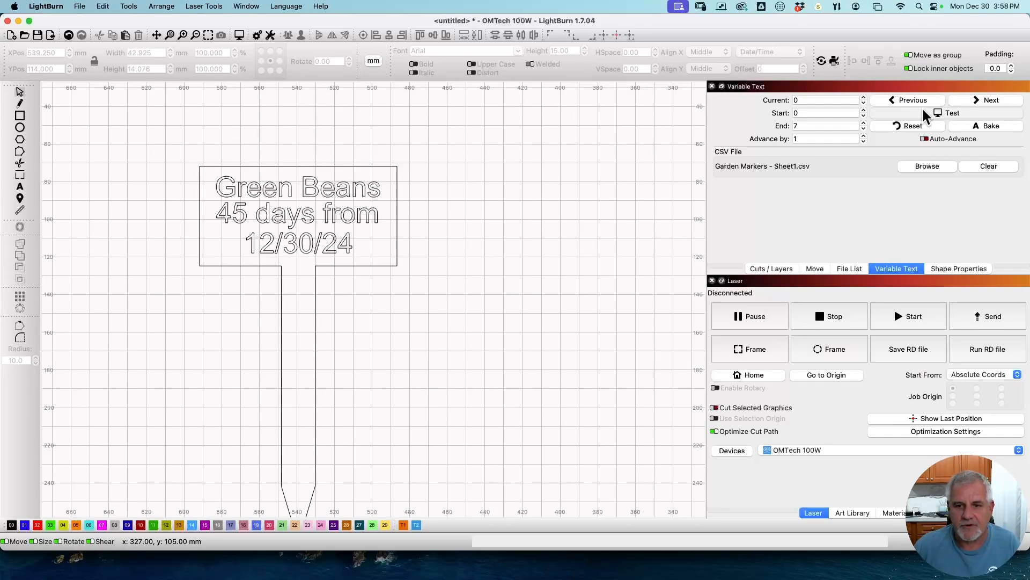
pyautogui.click(921, 109)
# Group the garden marker's outline with its merge and date texts.
pyautogui.moveTo(368, 325); pyautogui.dragTo(274, 211)
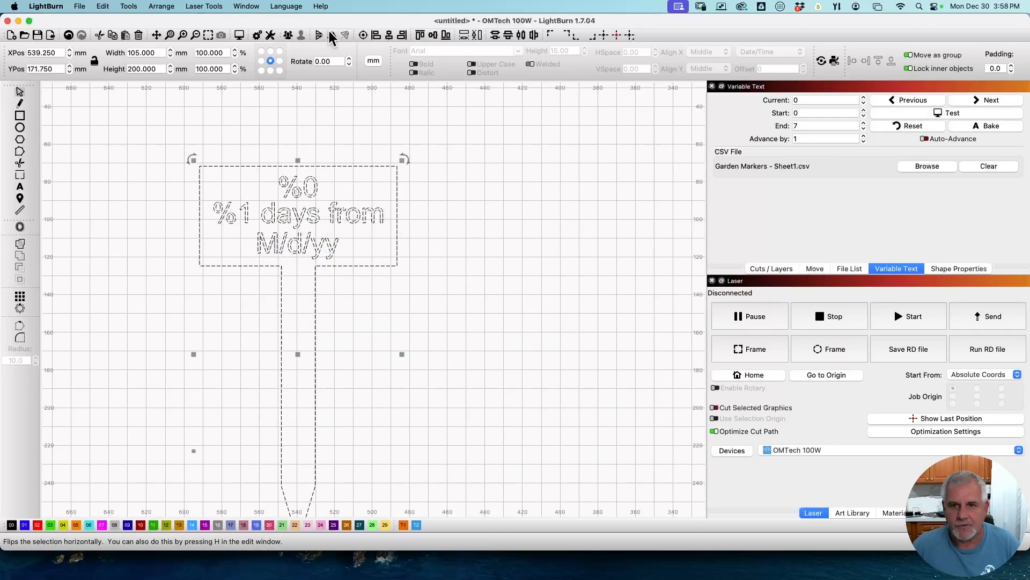
pyautogui.click(287, 36)
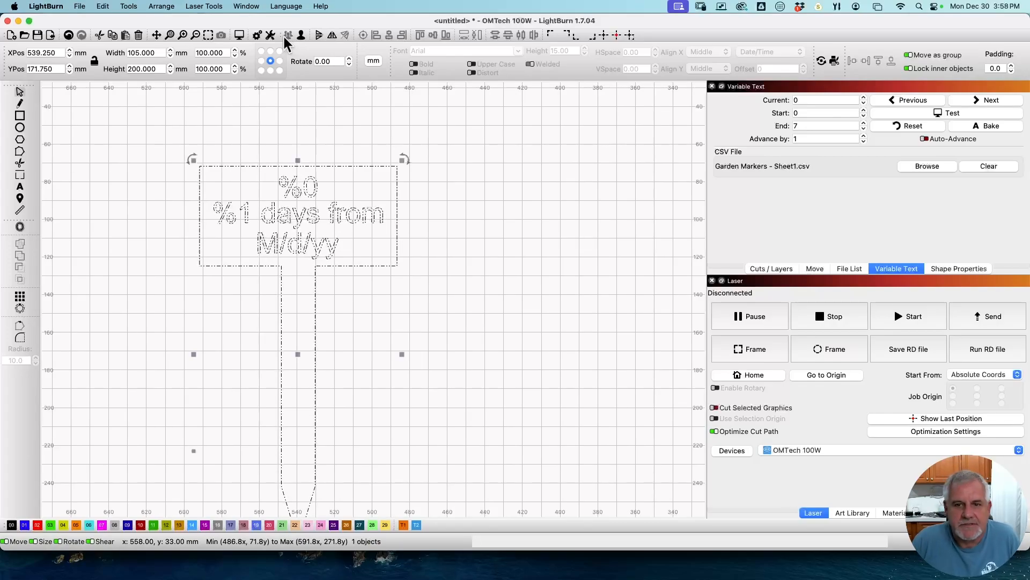
# Array the grouped marker in 4 columns and 2 rows with Auto-Increment variable text off, and test the merged text on all markers.
pyautogui.click(19, 296)
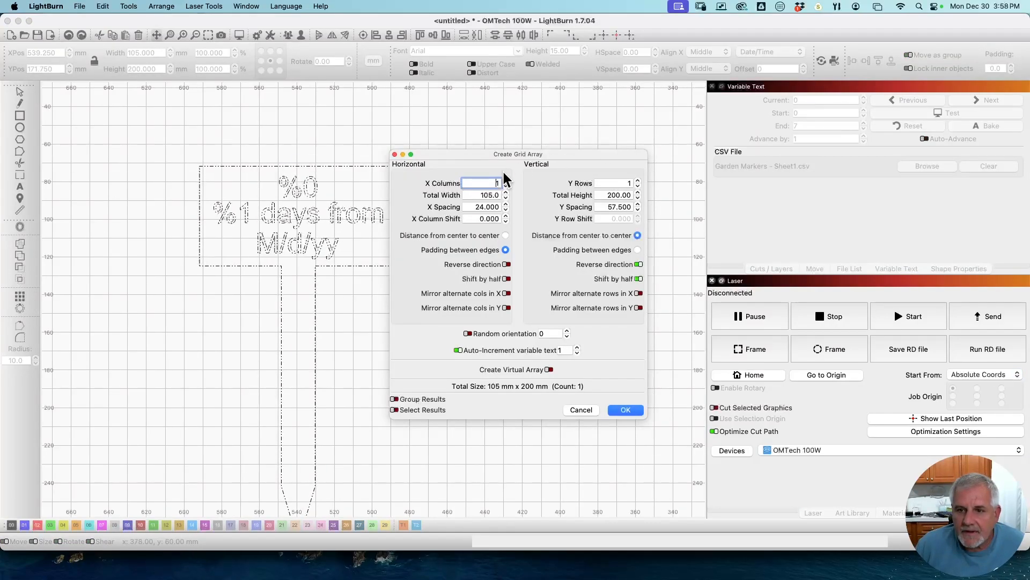
pyautogui.write('4')
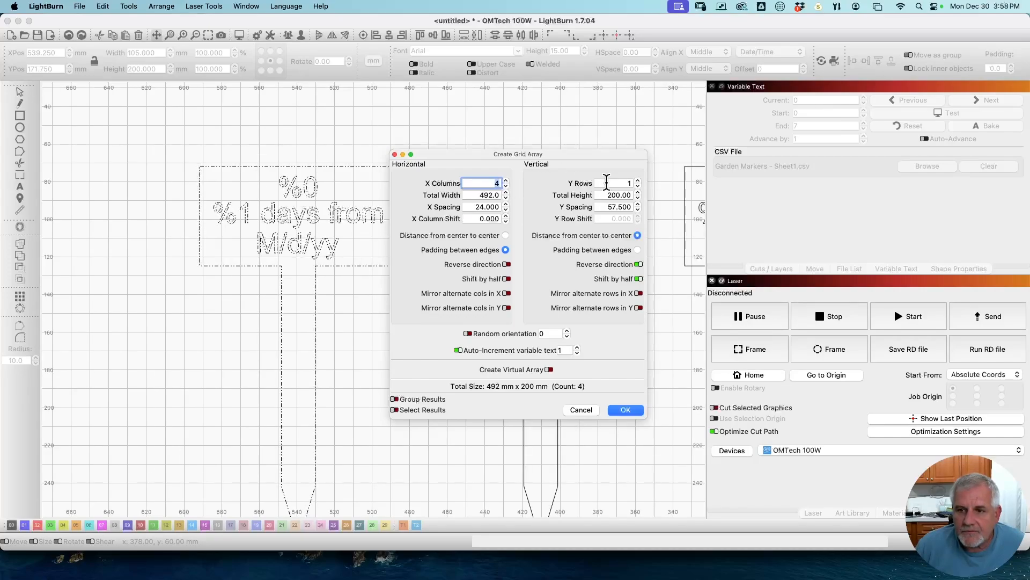
pyautogui.click(638, 181)
pyautogui.moveTo(568, 154); pyautogui.dragTo(524, 343)
pyautogui.scroll(-4, 446, 269)
pyautogui.moveTo(335, 247); pyautogui.dragTo(289, 226)
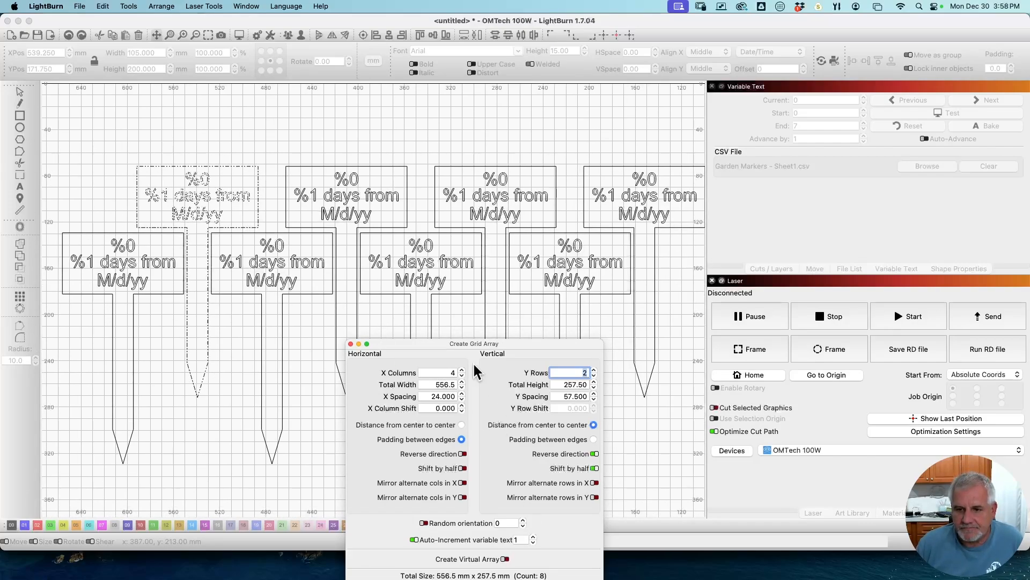
pyautogui.moveTo(466, 344); pyautogui.dragTo(425, 229)
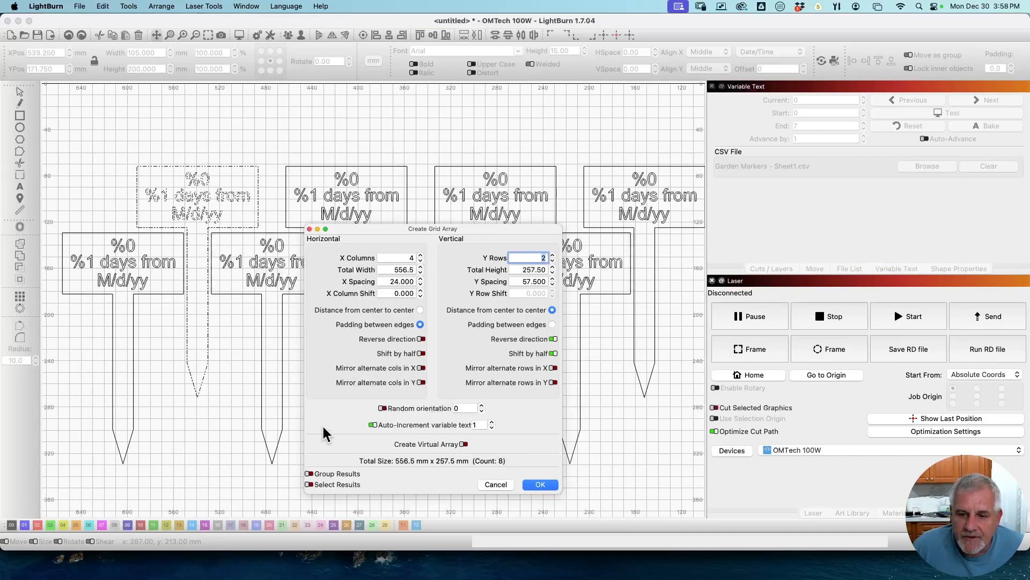
pyautogui.click(372, 425)
pyautogui.click(541, 484)
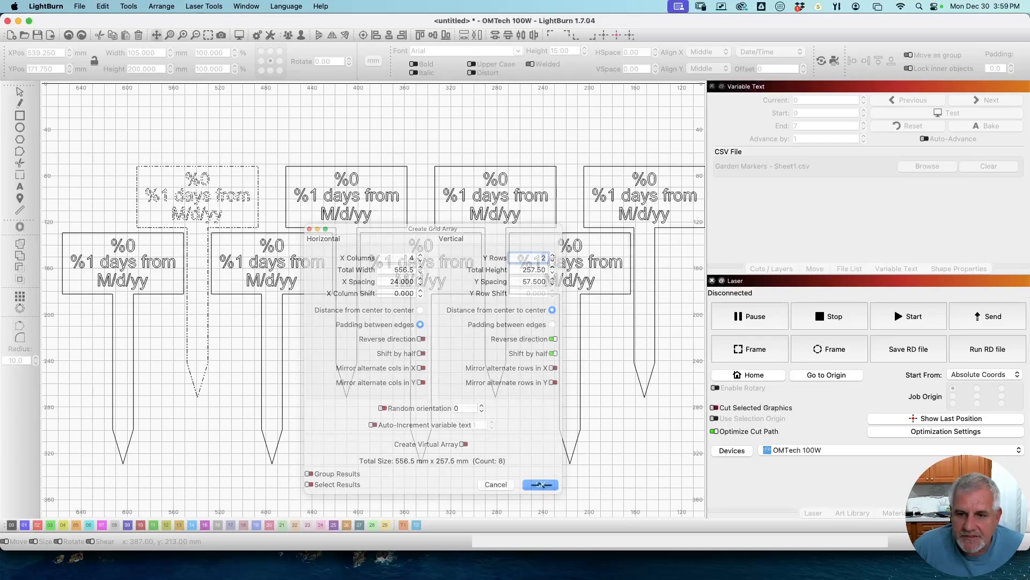
pyautogui.click(943, 113)
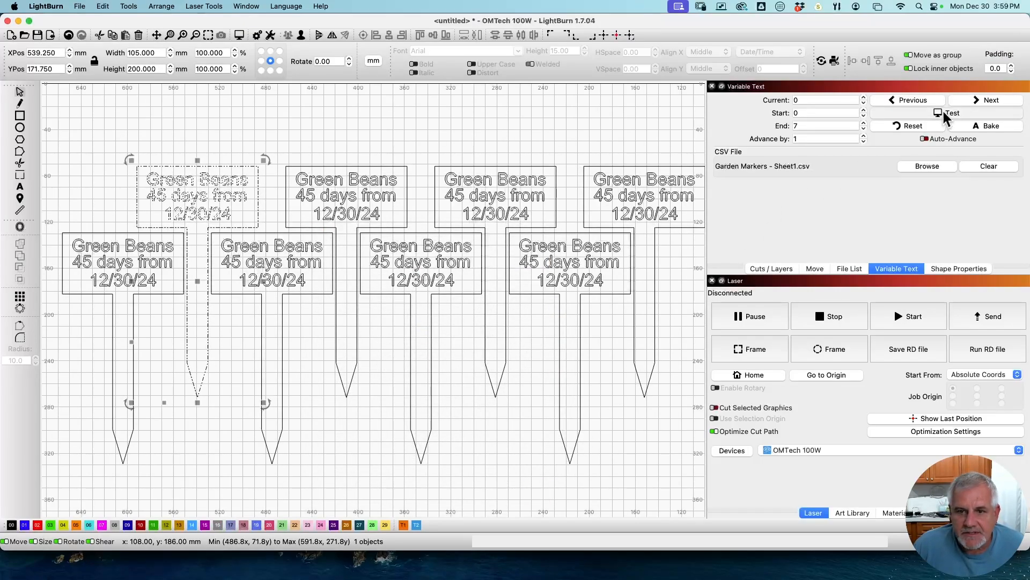
# Undo the marker array and array the marker again in 4 columns and 2 rows with Auto-Increment variable text on.
pyautogui.click(942, 110)
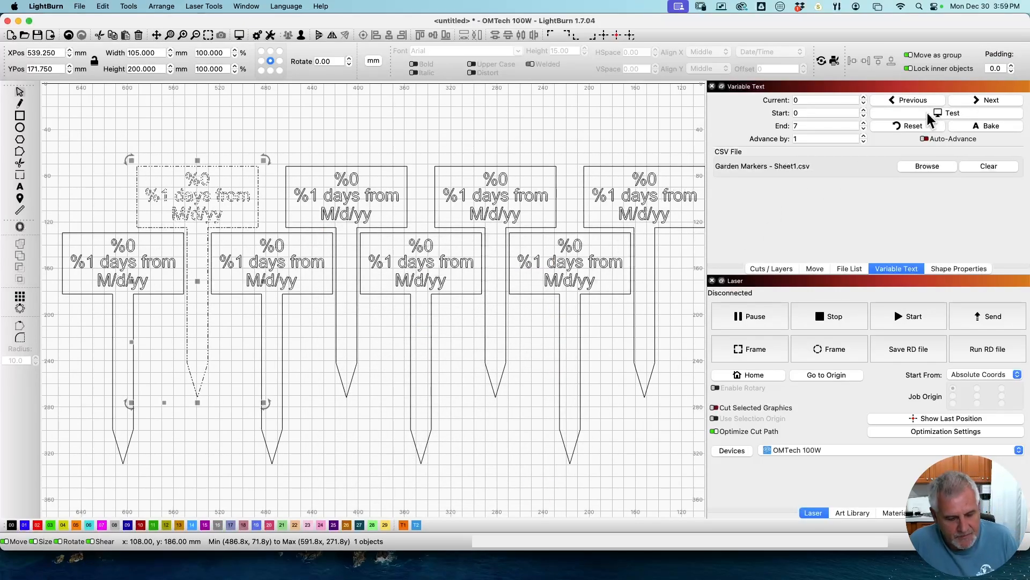
pyautogui.press('super+z')
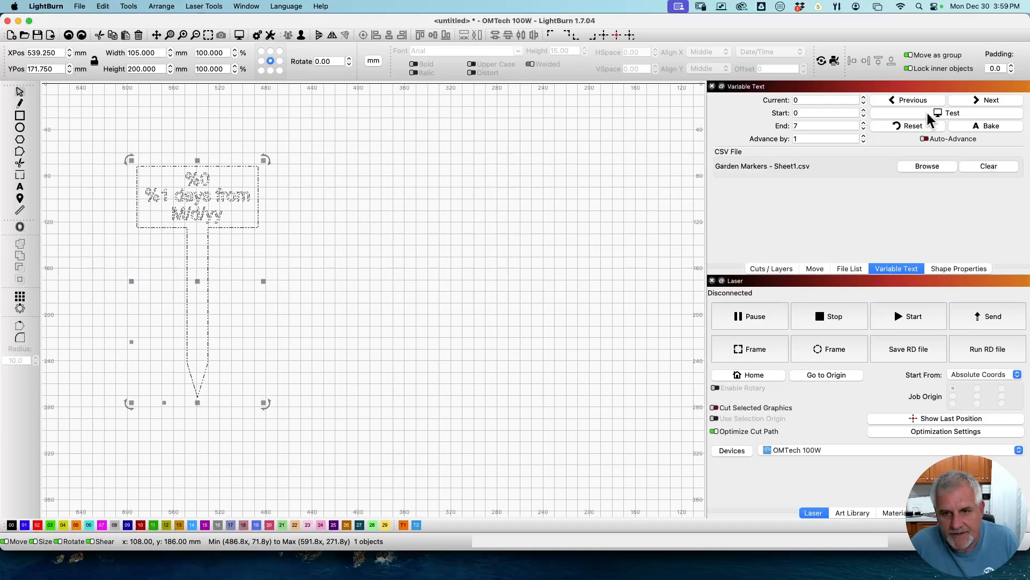
pyautogui.click(19, 298)
pyautogui.click(506, 181)
pyautogui.click(505, 181)
pyautogui.click(506, 180)
pyautogui.click(637, 181)
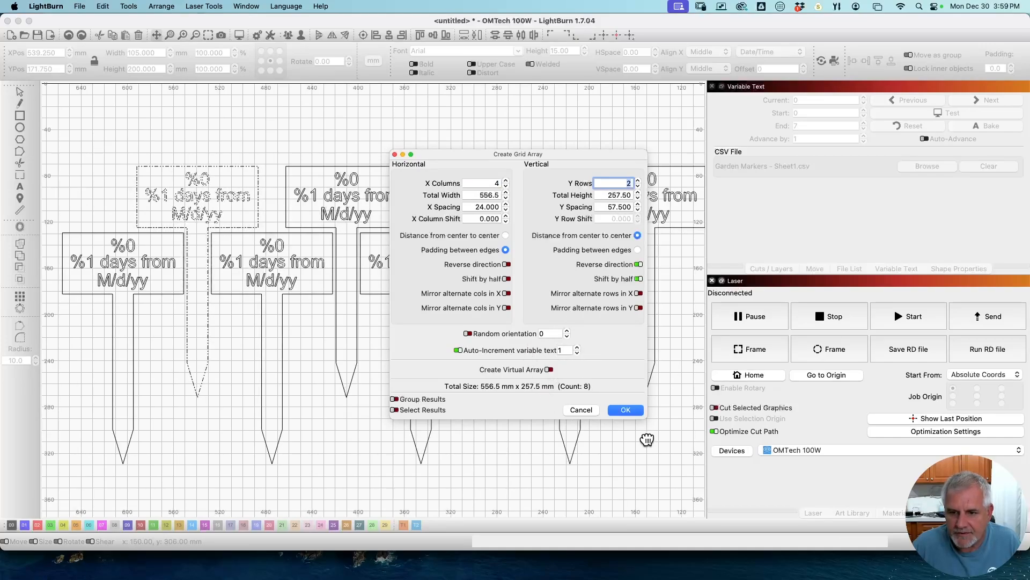
pyautogui.click(625, 410)
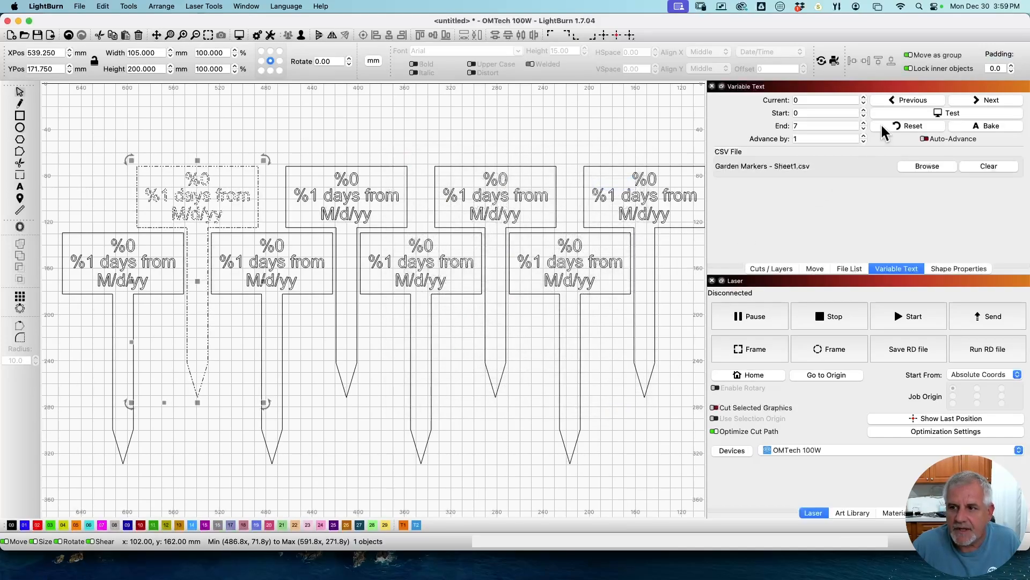
# Test the merged text on all garden markers and preview the job.
pyautogui.click(901, 113)
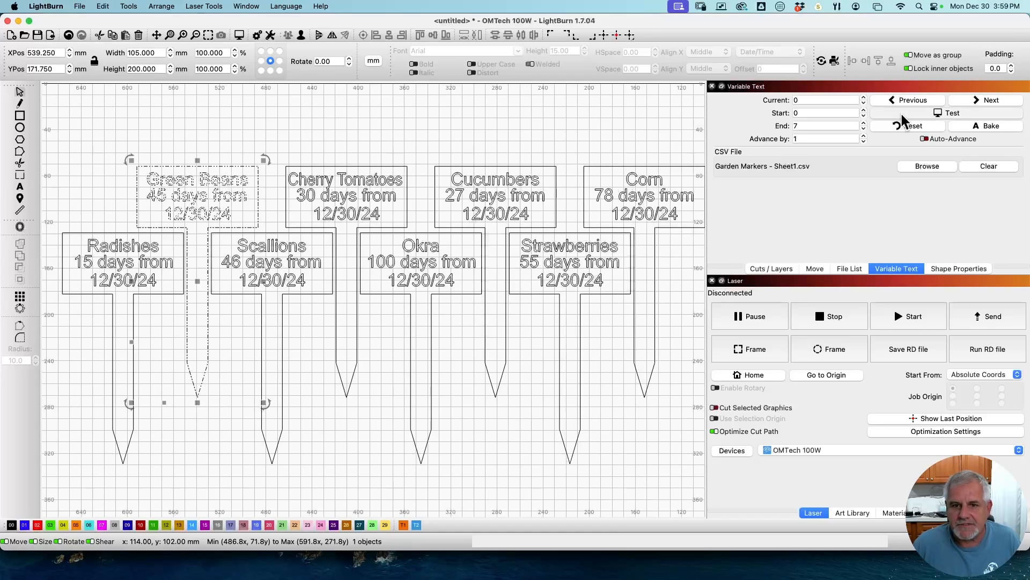
pyautogui.click(902, 115)
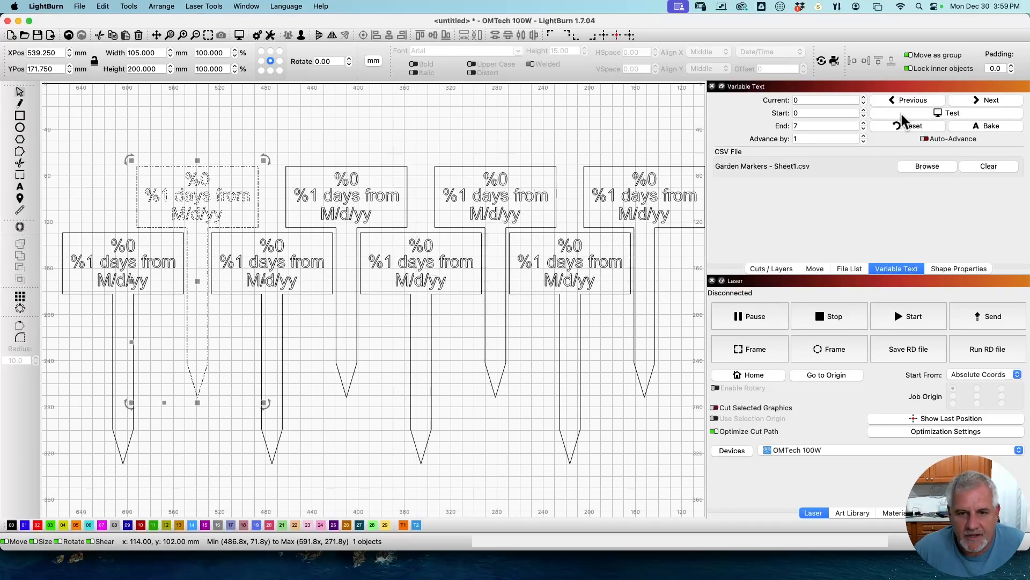
pyautogui.click(672, 265)
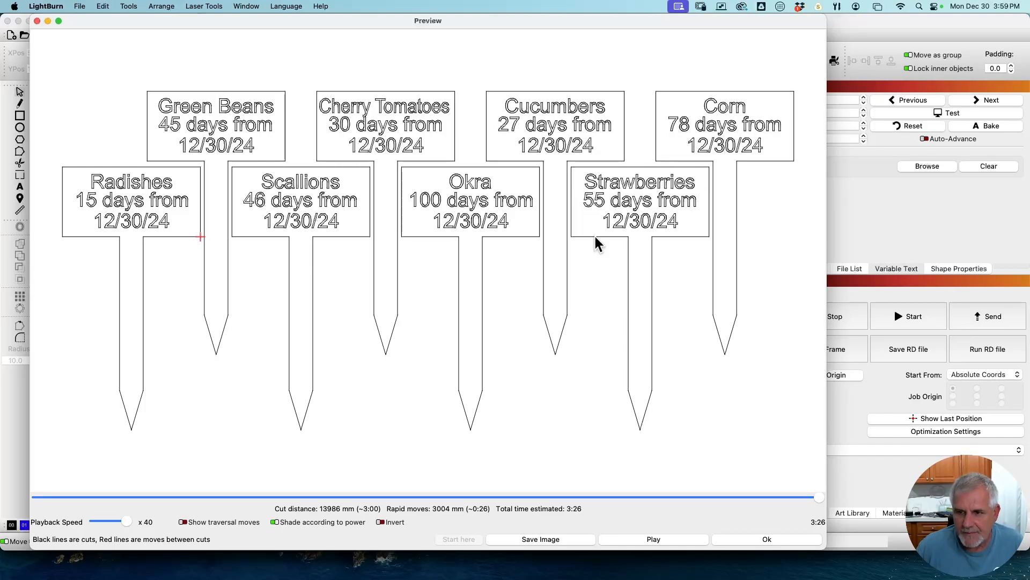
pyautogui.click(768, 539)
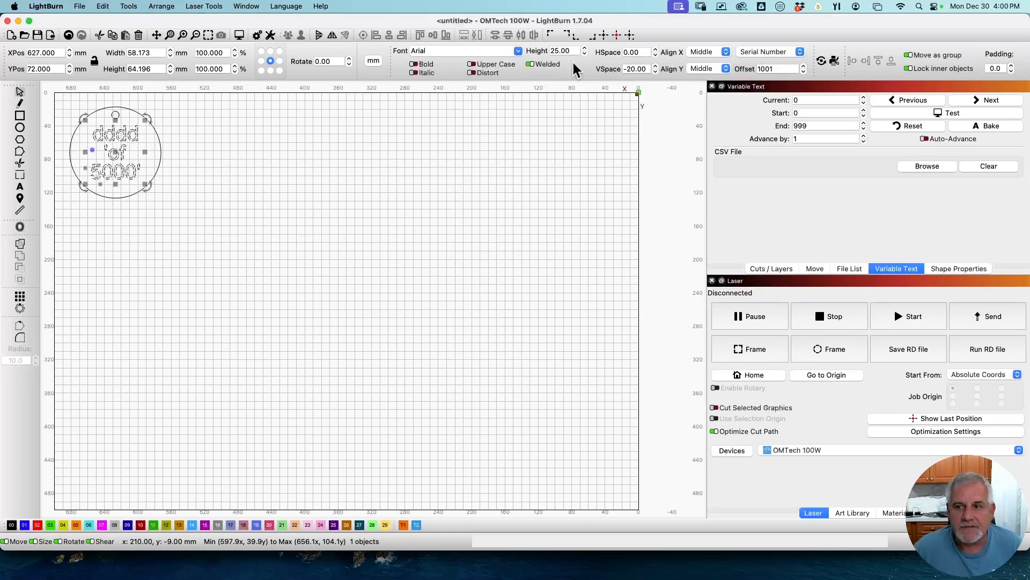
# Check the variable text type and offset of the round tag's text, and test its serial number.
pyautogui.click(800, 51)
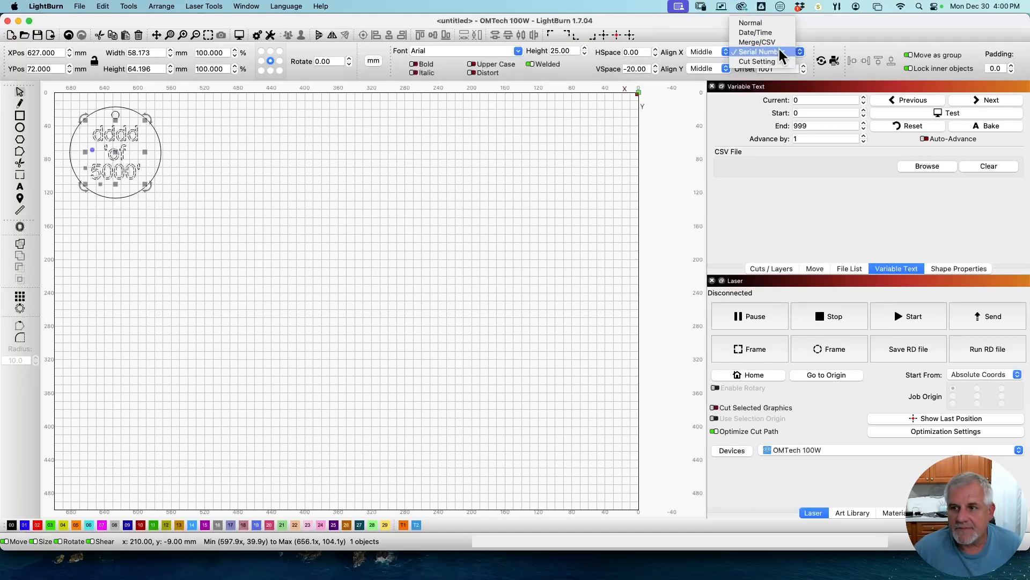
pyautogui.click(781, 51)
pyautogui.click(260, 156)
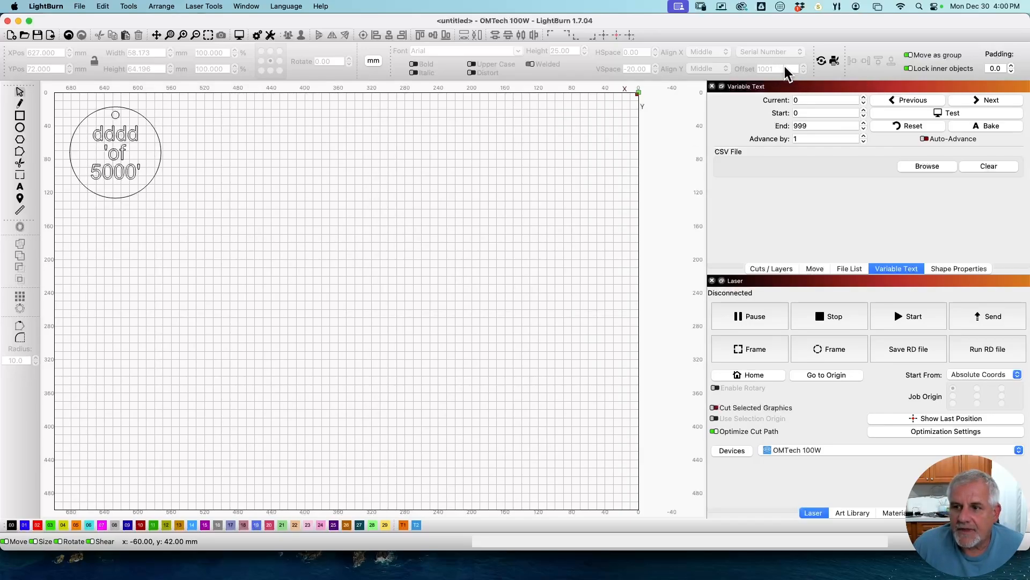
pyautogui.click(131, 134)
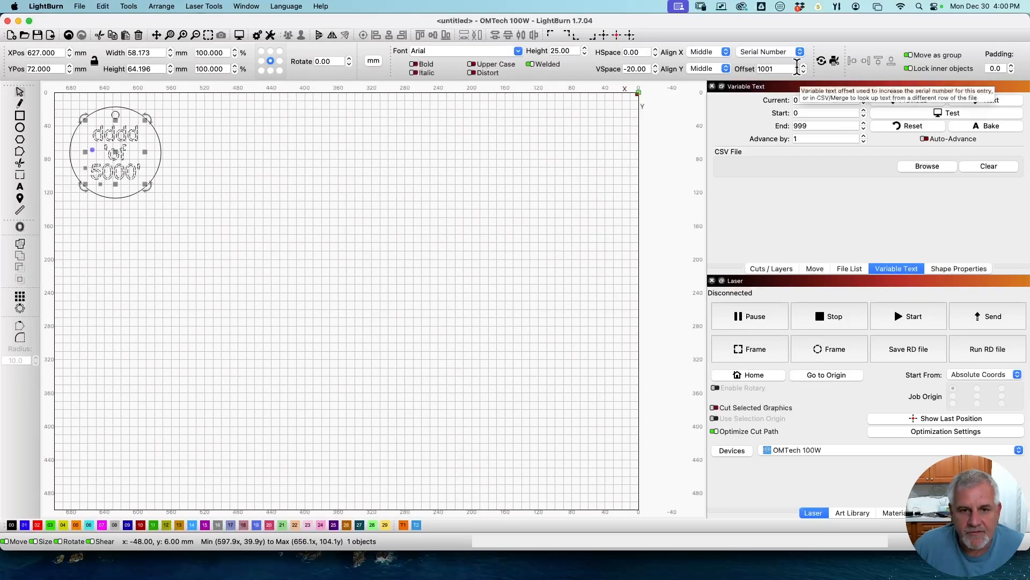
pyautogui.click(151, 153)
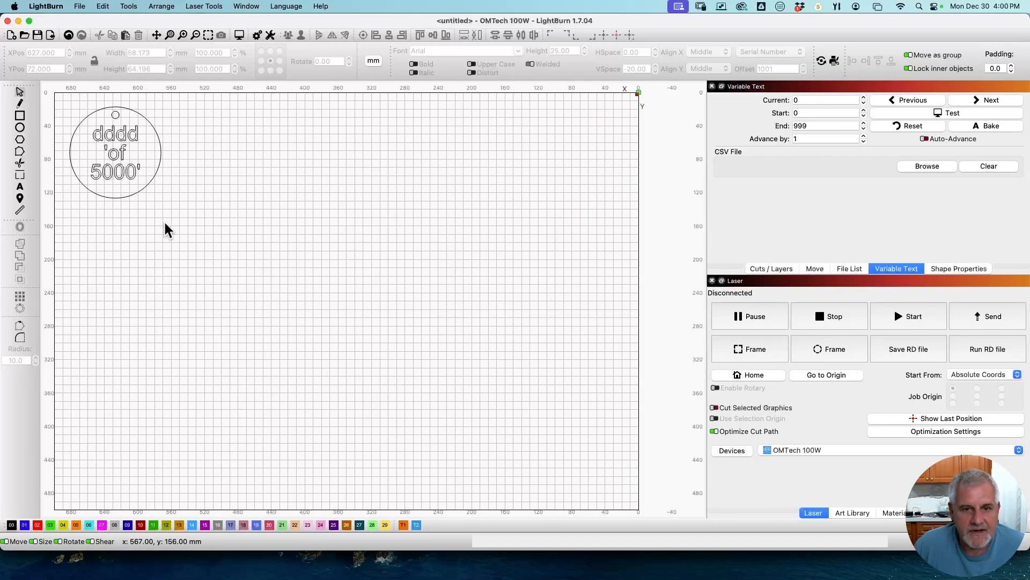
pyautogui.click(958, 114)
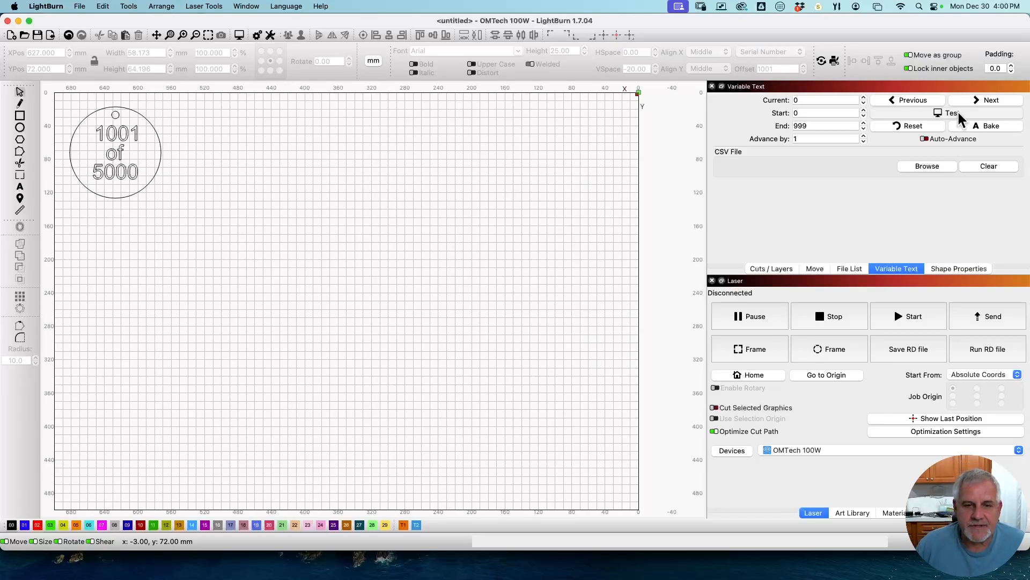
# Array the round tag with its hole and serial text in 5 columns and 4 rows with Auto-Increment variable text on.
pyautogui.moveTo(170, 248); pyautogui.dragTo(91, 105)
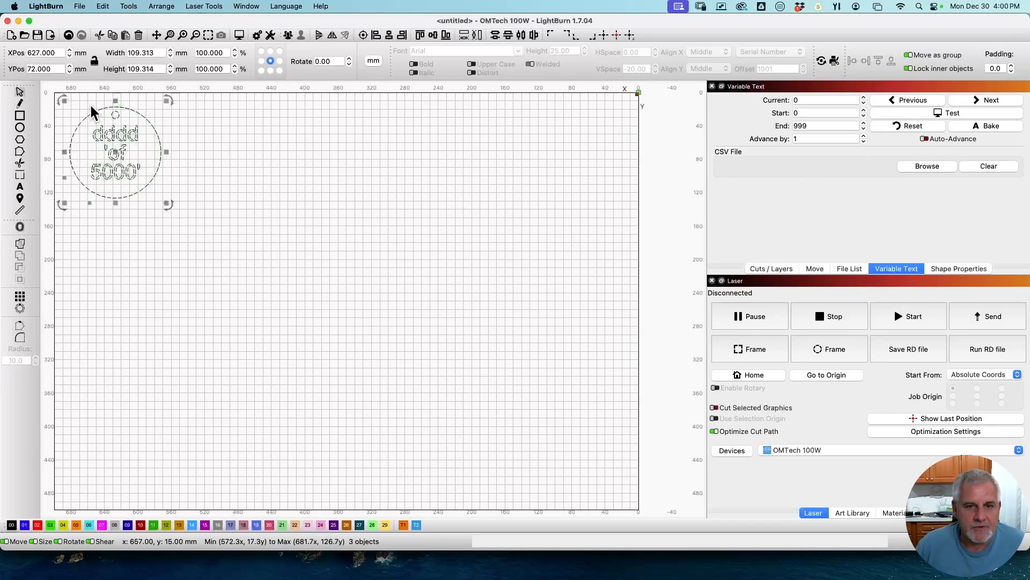
pyautogui.click(19, 297)
pyautogui.click(505, 180)
pyautogui.click(505, 180)
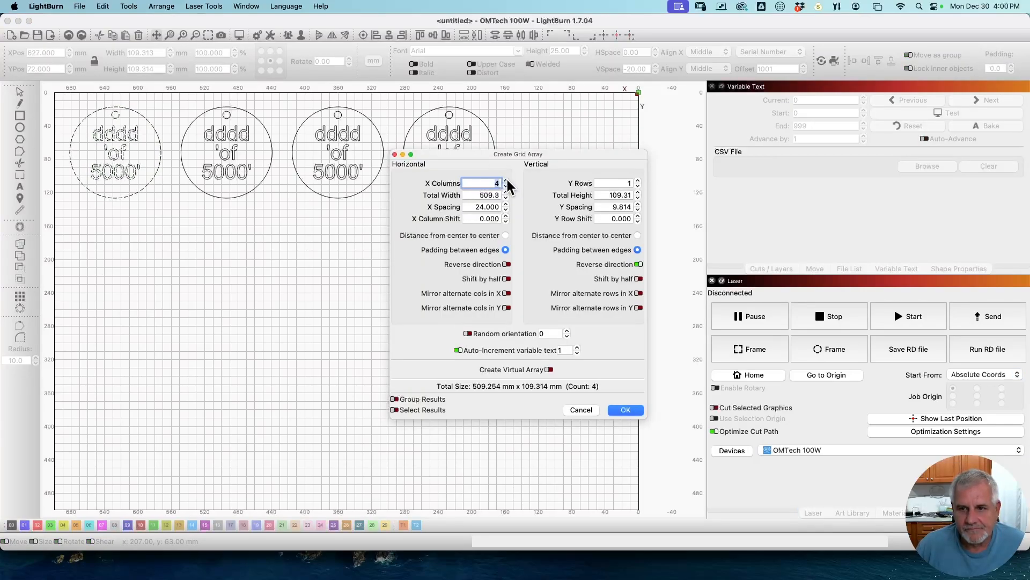
pyautogui.click(506, 181)
pyautogui.click(505, 180)
pyautogui.click(637, 181)
pyautogui.click(637, 181)
pyautogui.click(638, 181)
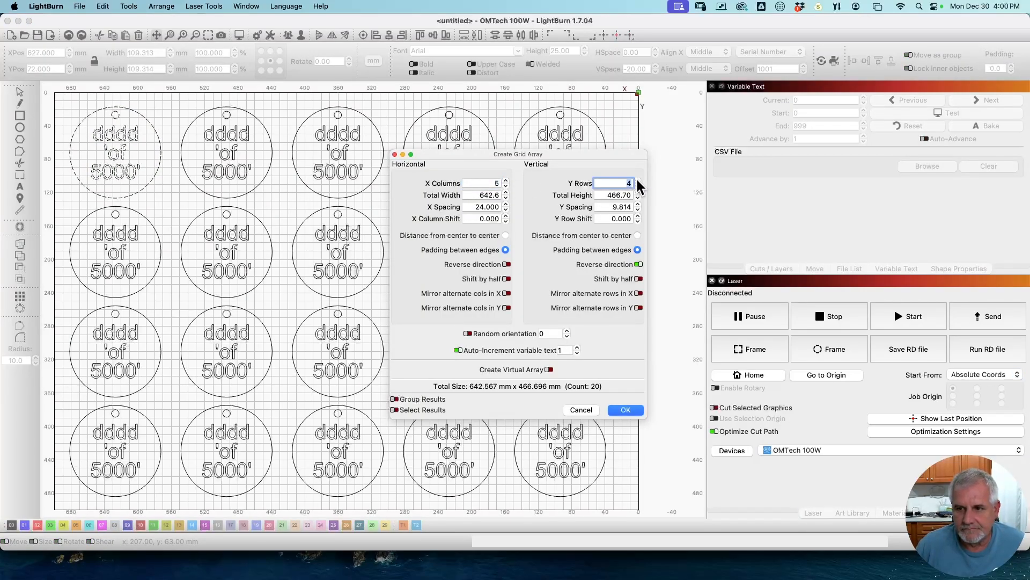
pyautogui.click(624, 409)
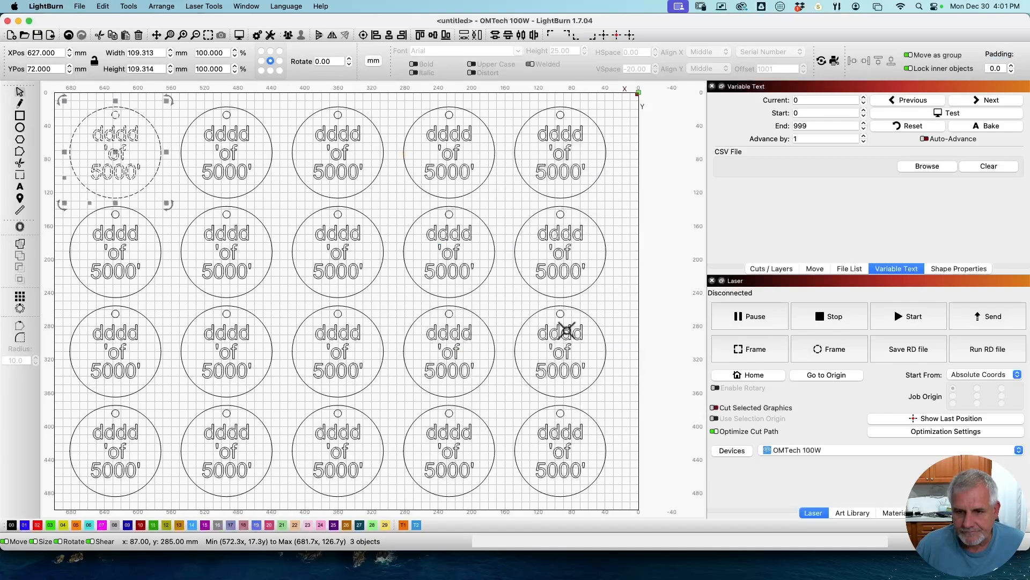
# Set the variable text Advance by value to 20 and test the serial numbers on all tags.
pyautogui.click(817, 138)
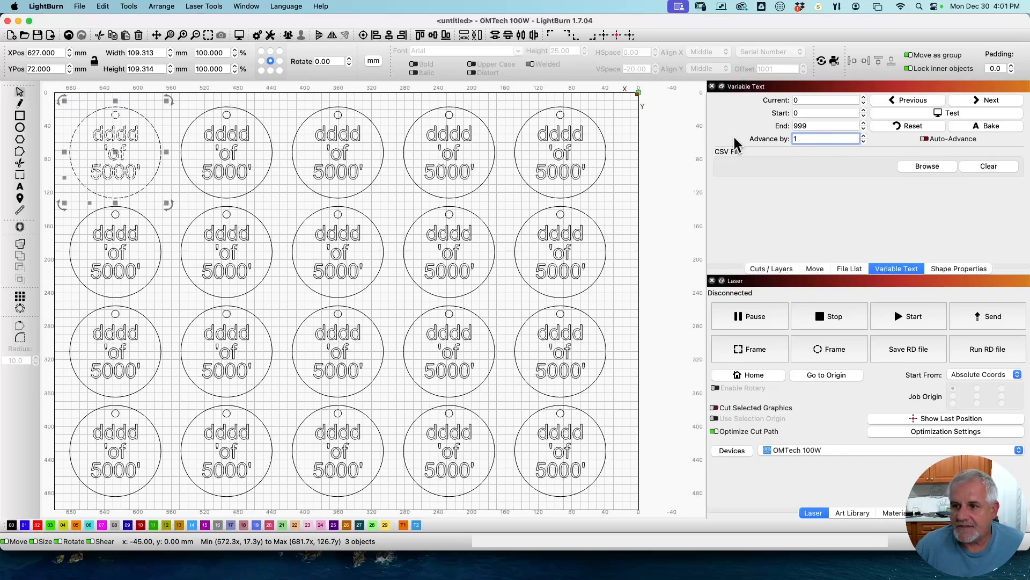
pyautogui.write('20')
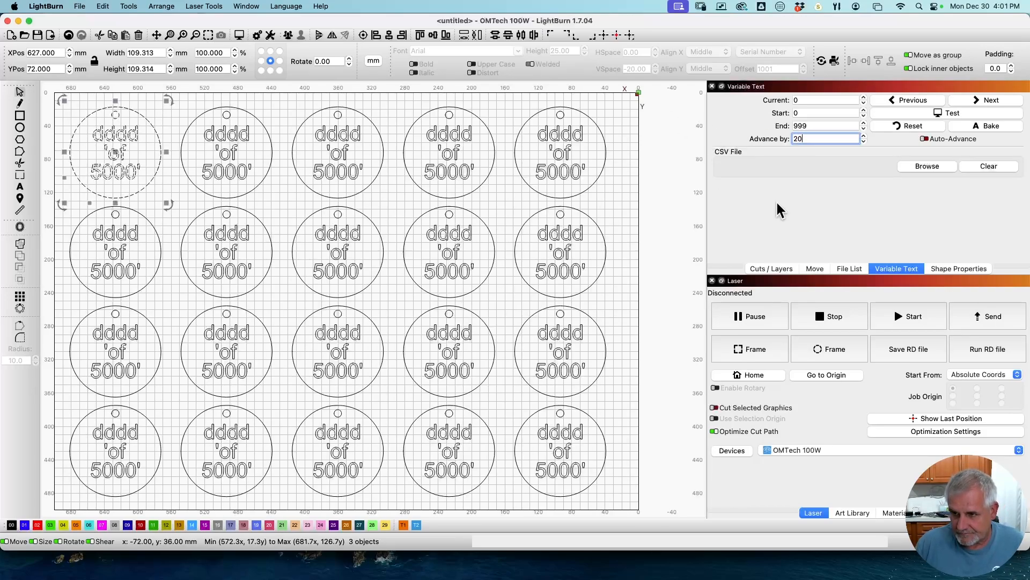
pyautogui.click(926, 111)
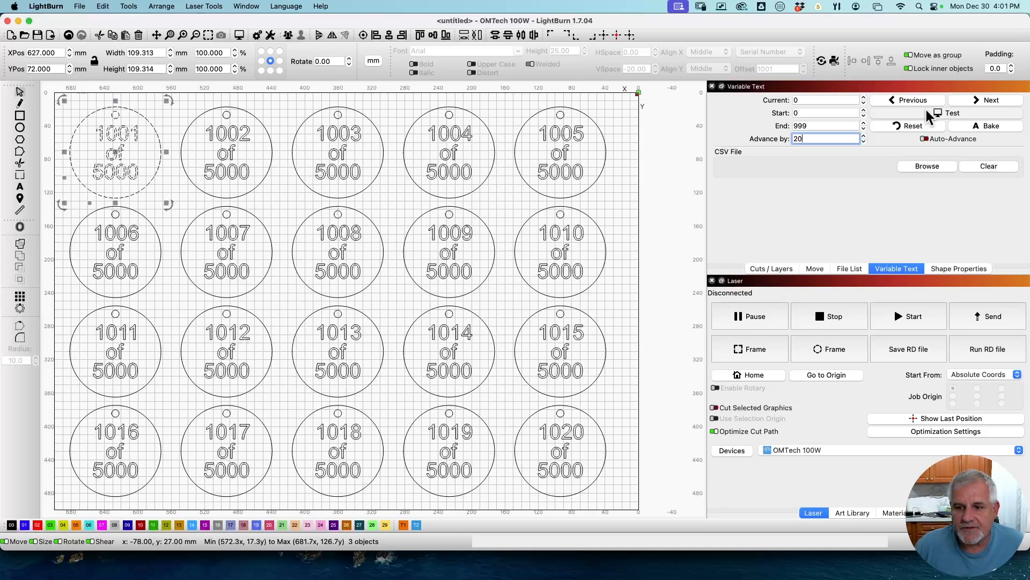
pyautogui.click(926, 110)
# Advance the serial numbers by two batches, testing the tags after each, and preview the job.
pyautogui.click(975, 102)
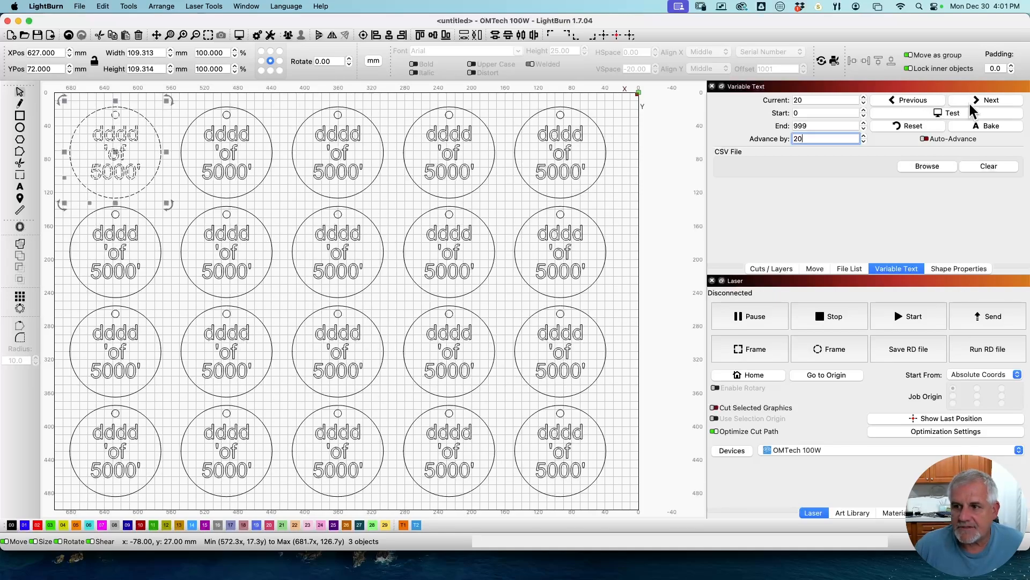
pyautogui.click(963, 111)
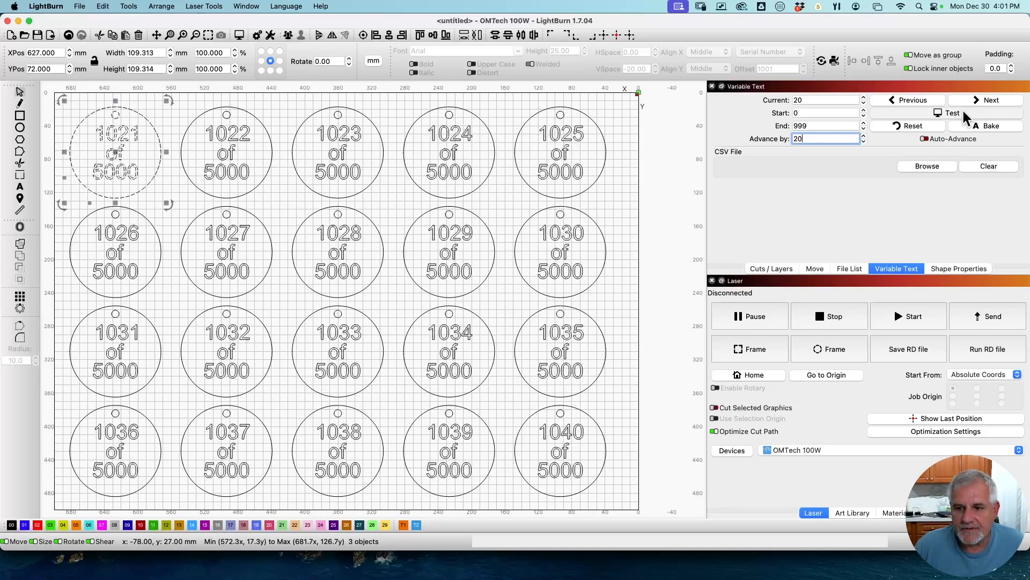
pyautogui.click(961, 110)
pyautogui.click(974, 99)
pyautogui.click(961, 110)
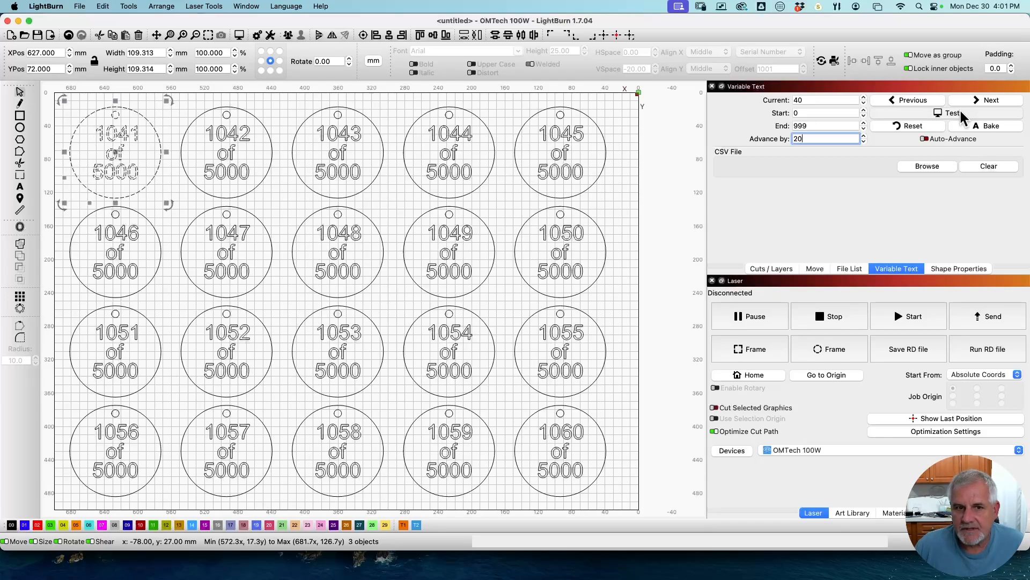
pyautogui.click(961, 112)
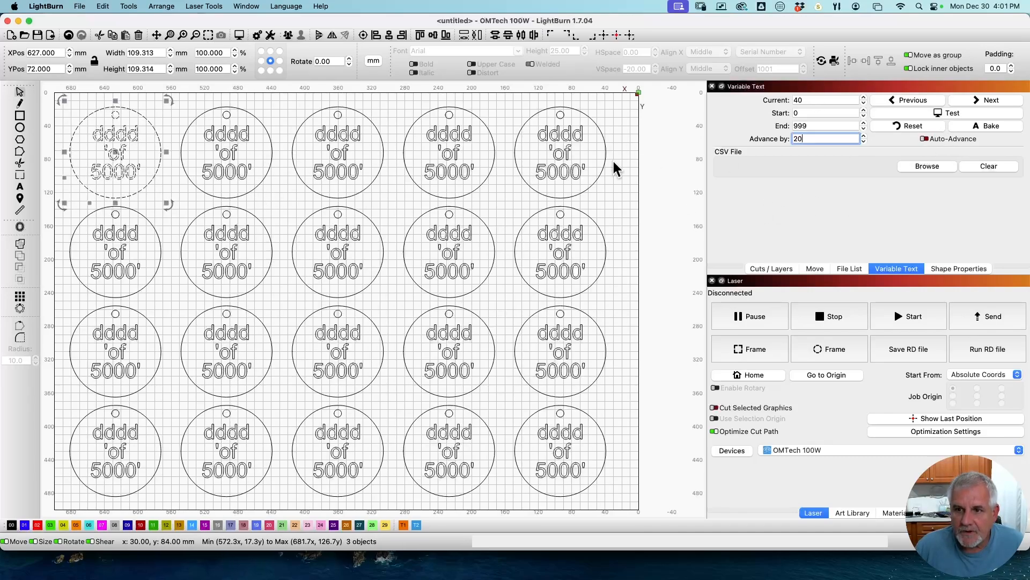
pyautogui.click(239, 35)
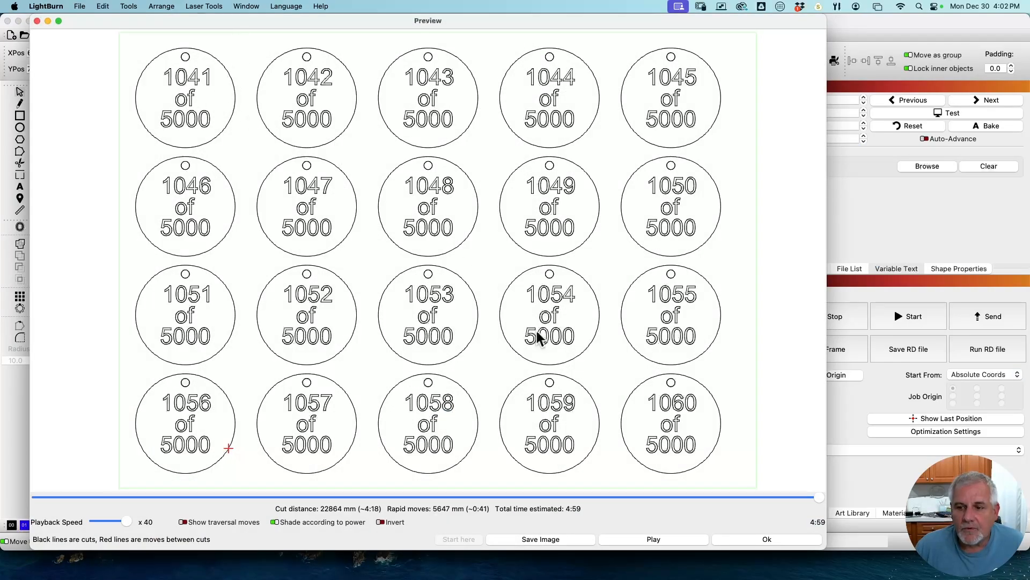
pyautogui.click(770, 538)
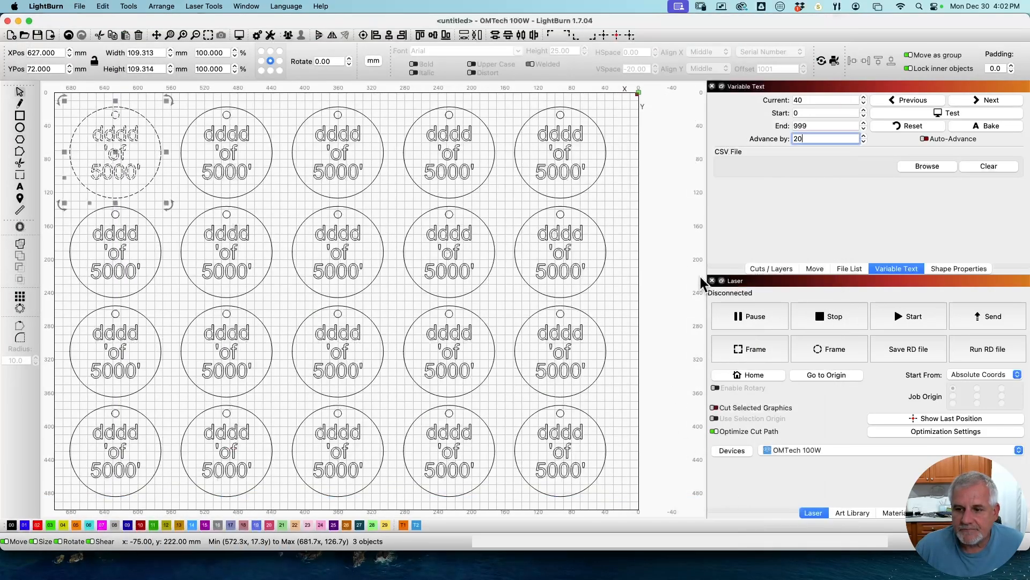
# Delete the whole array of round tags from the work area.
pyautogui.scroll(-1, 666, 285)
pyautogui.moveTo(658, 288); pyautogui.dragTo(226, 274)
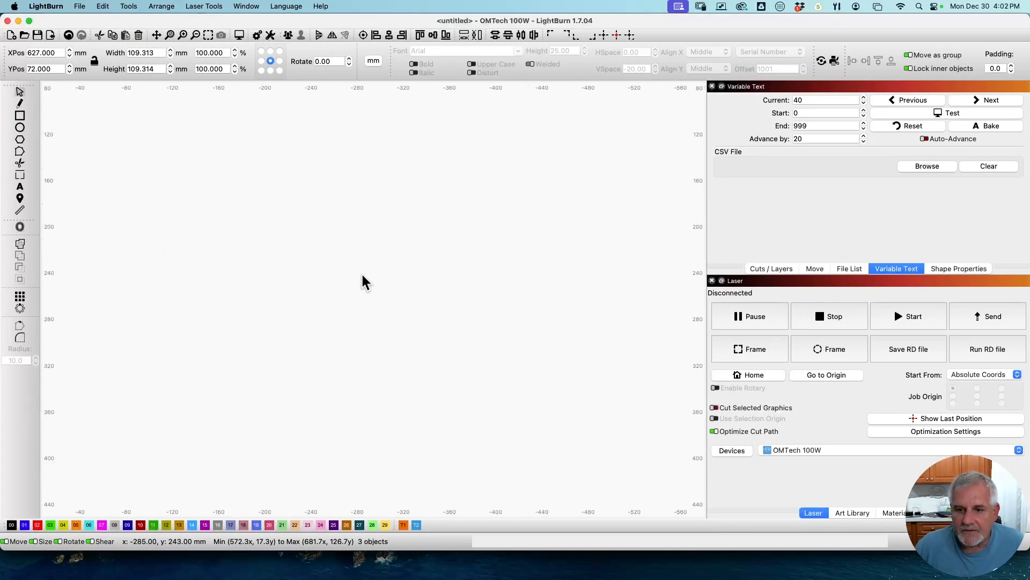
pyautogui.scroll(-2, 361, 282)
pyautogui.moveTo(276, 202); pyautogui.dragTo(340, 340)
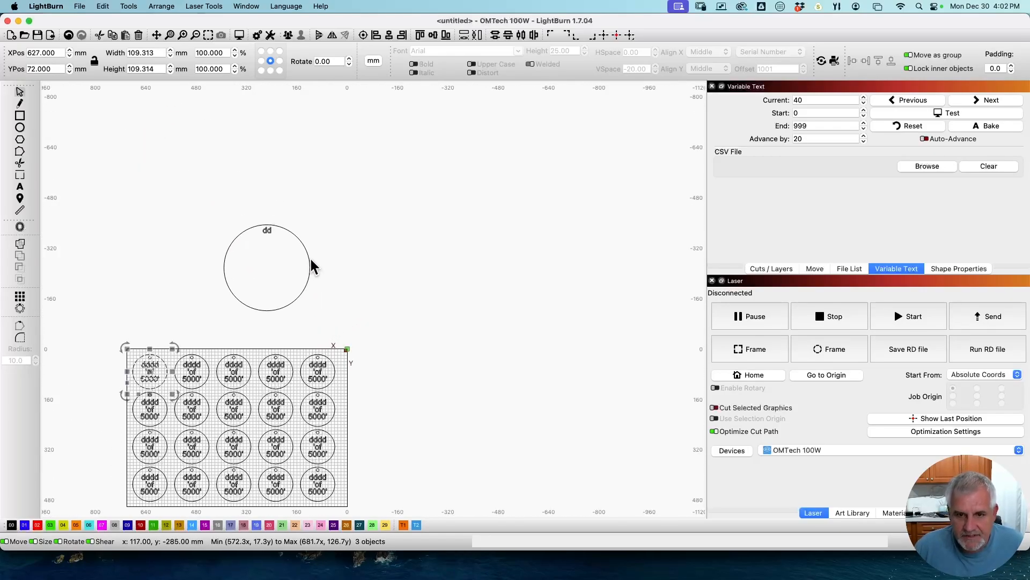
pyautogui.moveTo(408, 336); pyautogui.dragTo(467, 206)
pyautogui.moveTo(411, 384); pyautogui.dragTo(182, 210)
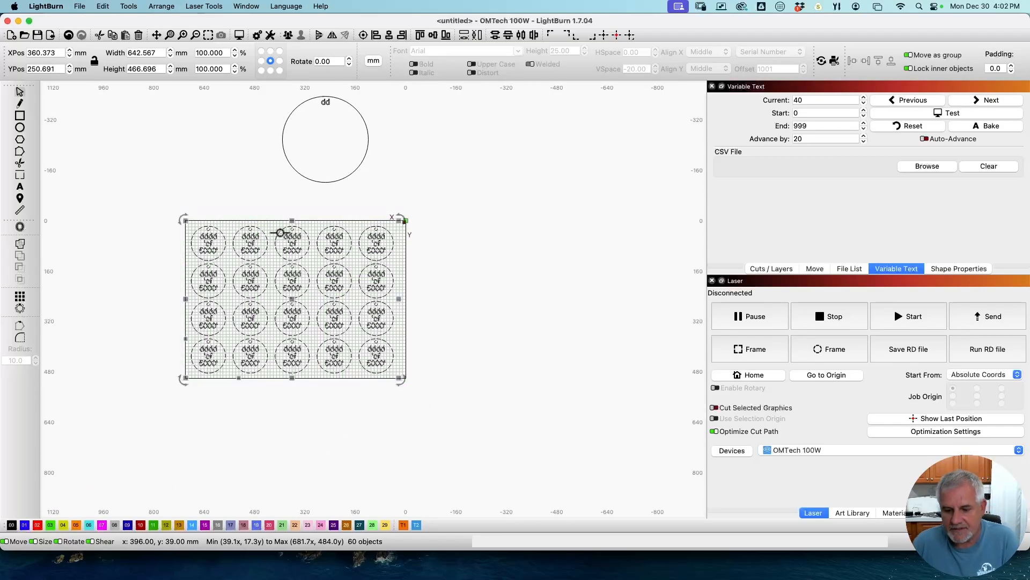
pyautogui.press('Delete')
# Move the large circle and its "dd" text into the work area, centred at about X 390, Y 249 mm.
pyautogui.click(304, 103)
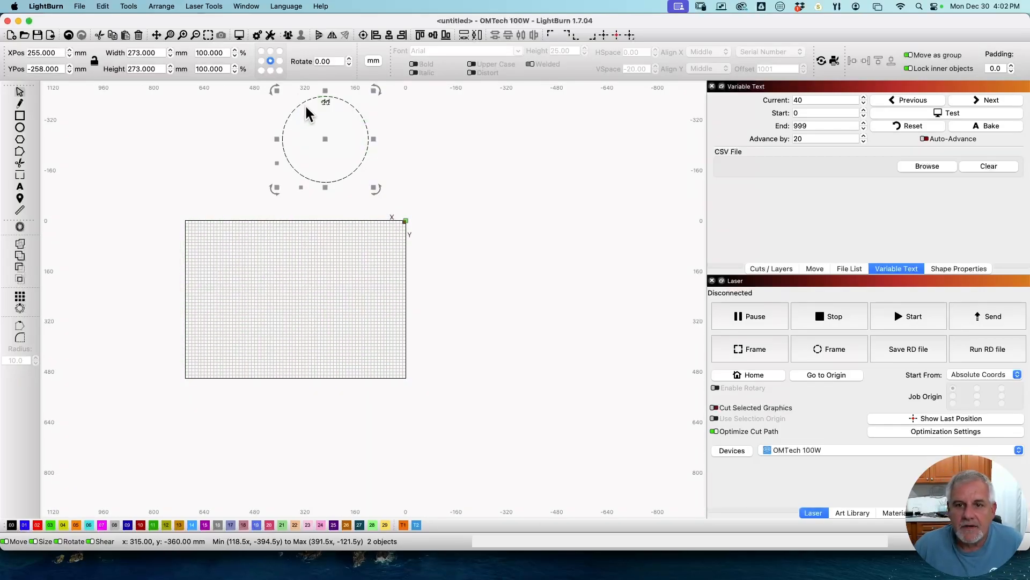
pyautogui.moveTo(326, 138); pyautogui.dragTo(283, 296)
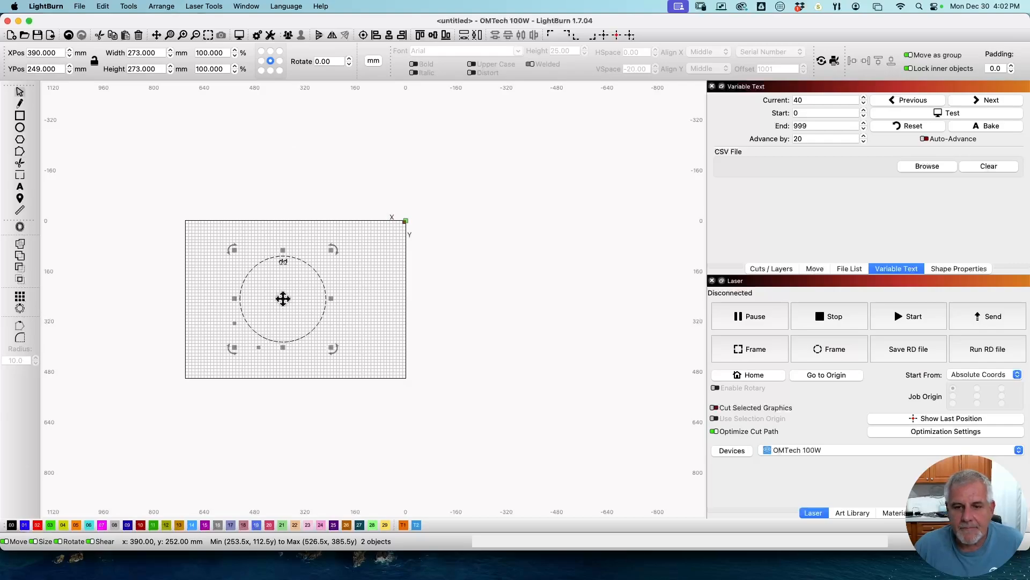
pyautogui.scroll(5, 283, 297)
pyautogui.click(576, 260)
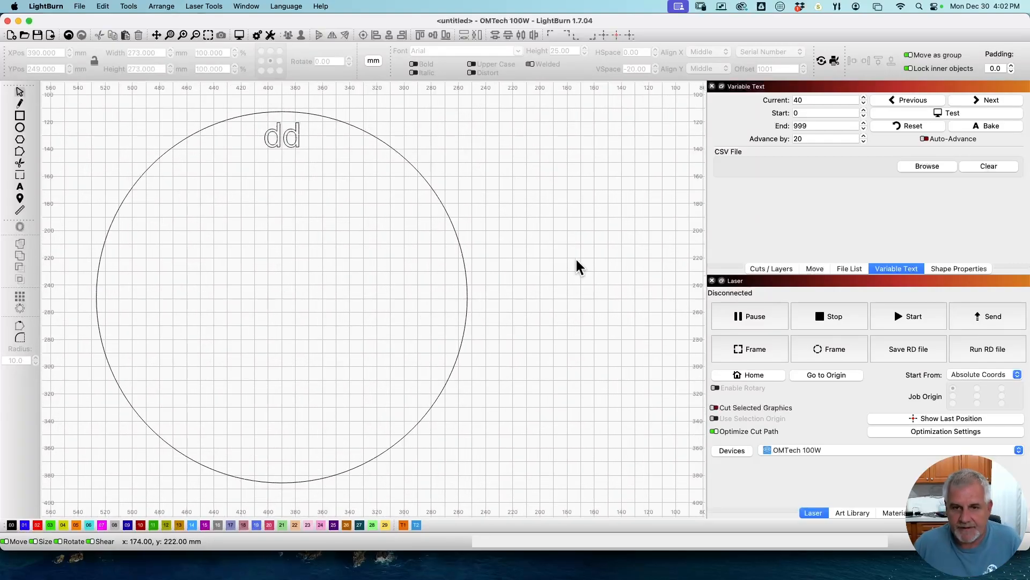
# Change the "dd" serial-number text inside the large circle to "0dd".
pyautogui.click(293, 142)
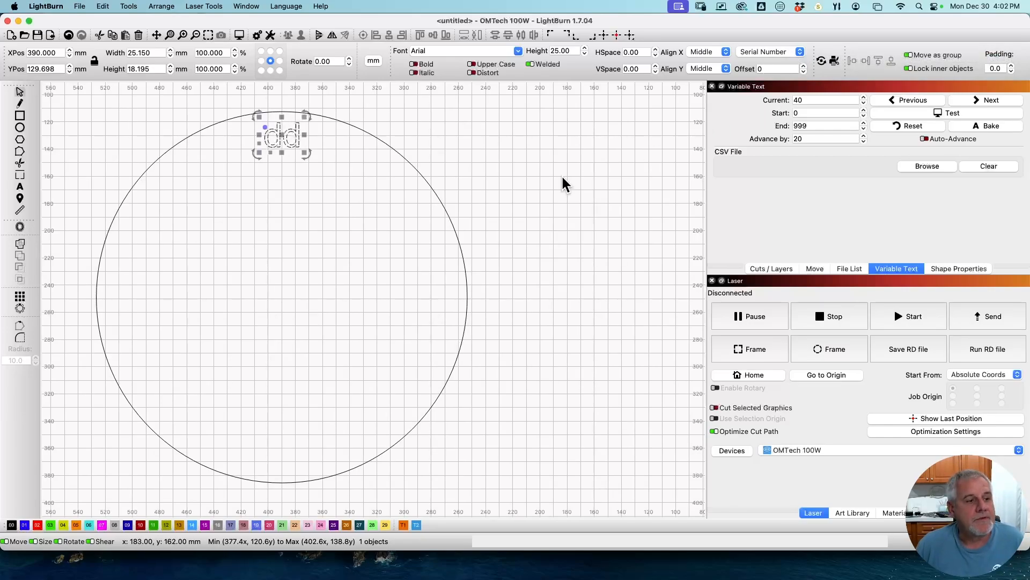
pyautogui.doubleClick(266, 133)
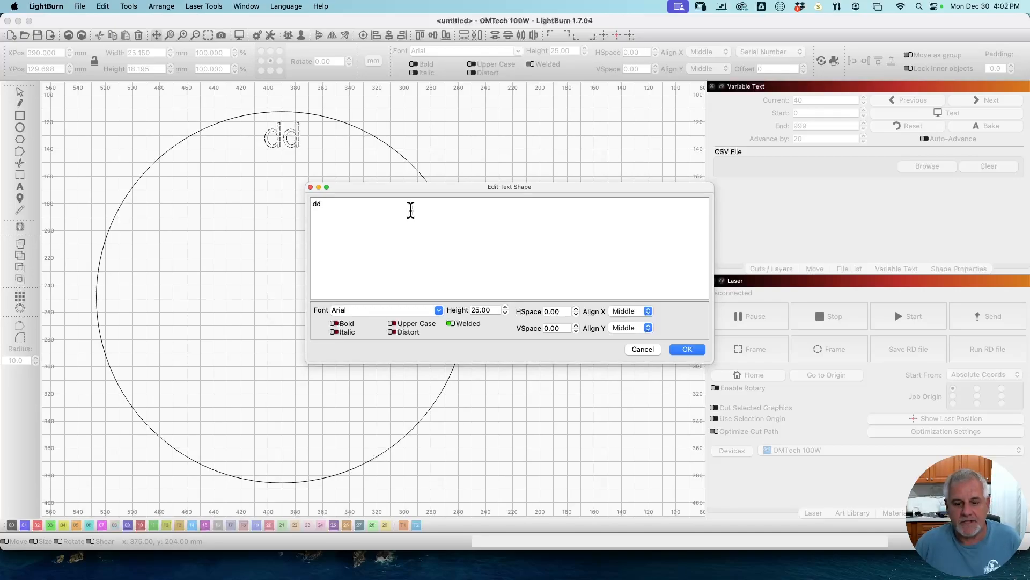
pyautogui.write('0')
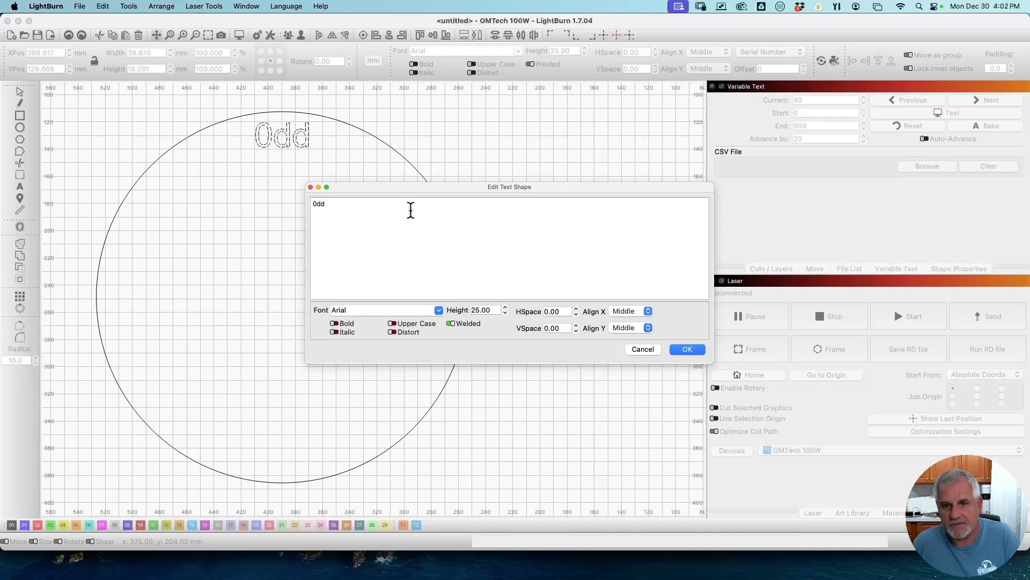
pyautogui.click(688, 350)
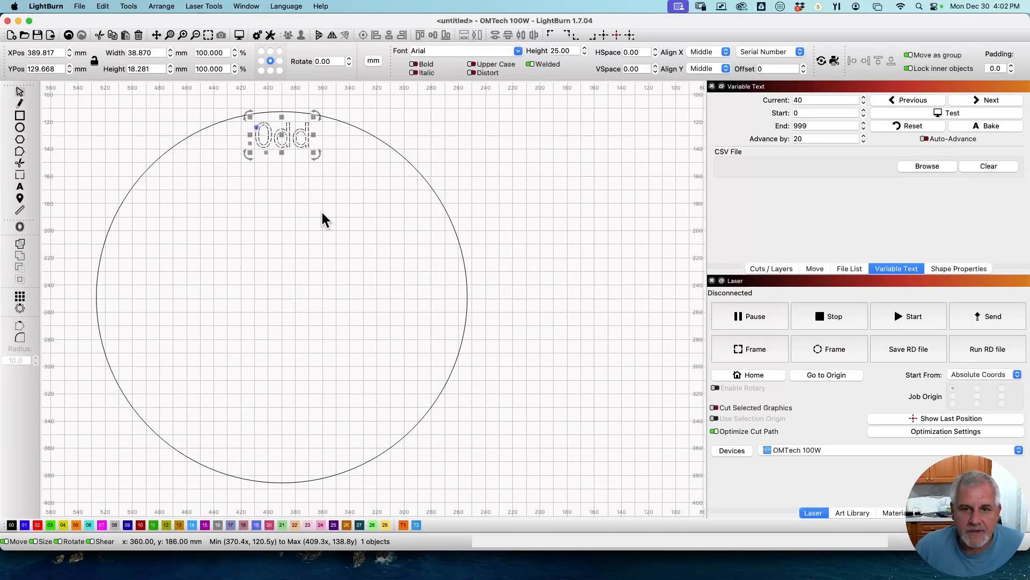
# Create a 12-copy circular array of the "0dd" text around the large circle's centre.
pyautogui.moveTo(322, 217); pyautogui.dragTo(153, 124)
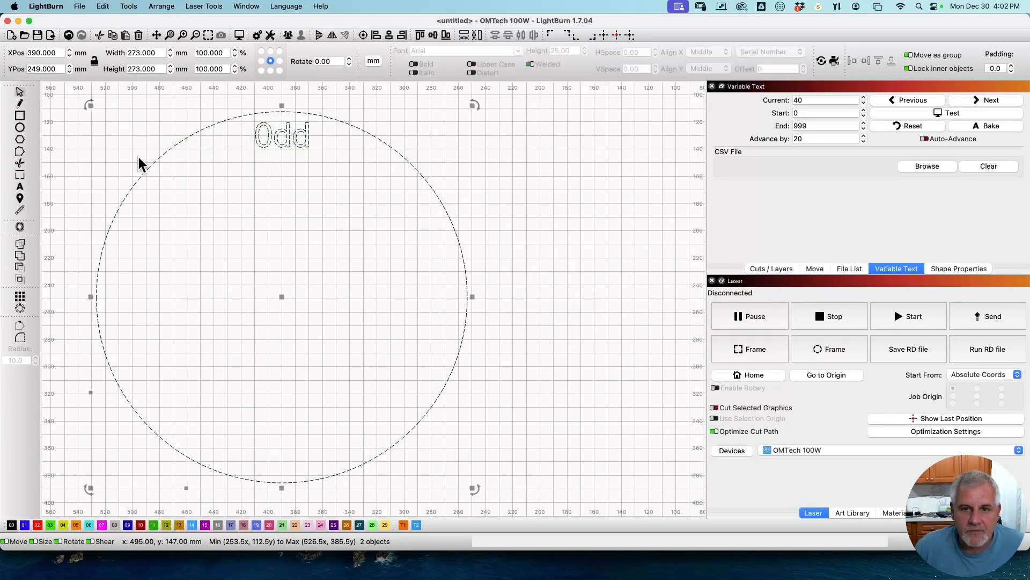
pyautogui.click(19, 308)
pyautogui.click(583, 347)
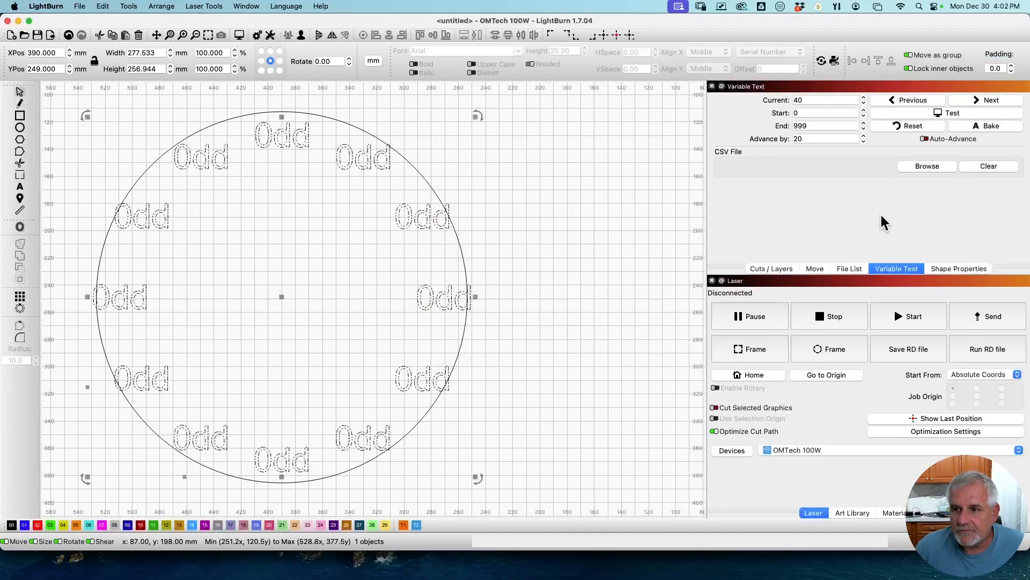
# Set the variable text Current value to 0 and test the serial numbers on the circular array.
pyautogui.click(932, 119)
pyautogui.doubleClick(802, 99)
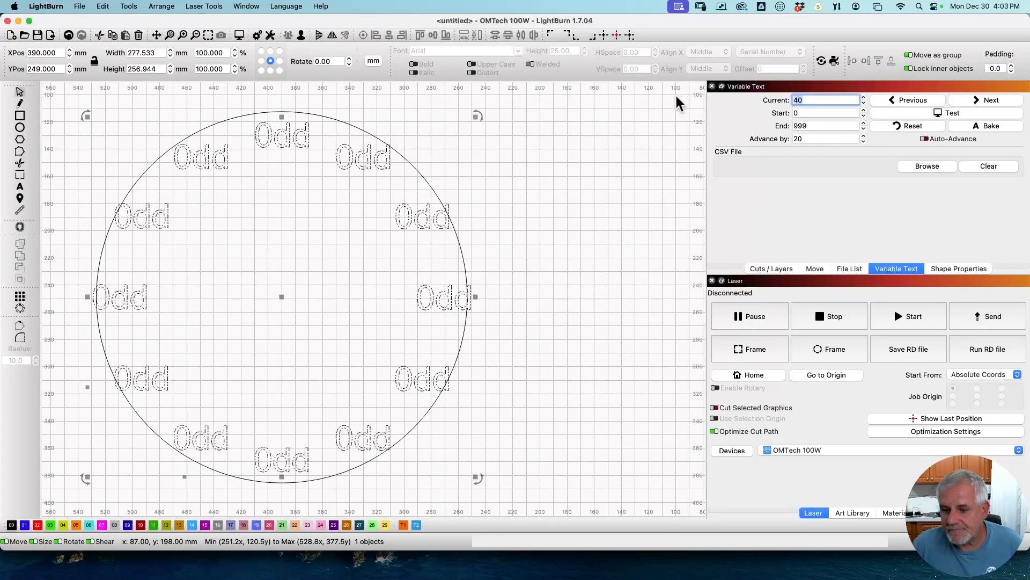
pyautogui.write('0')
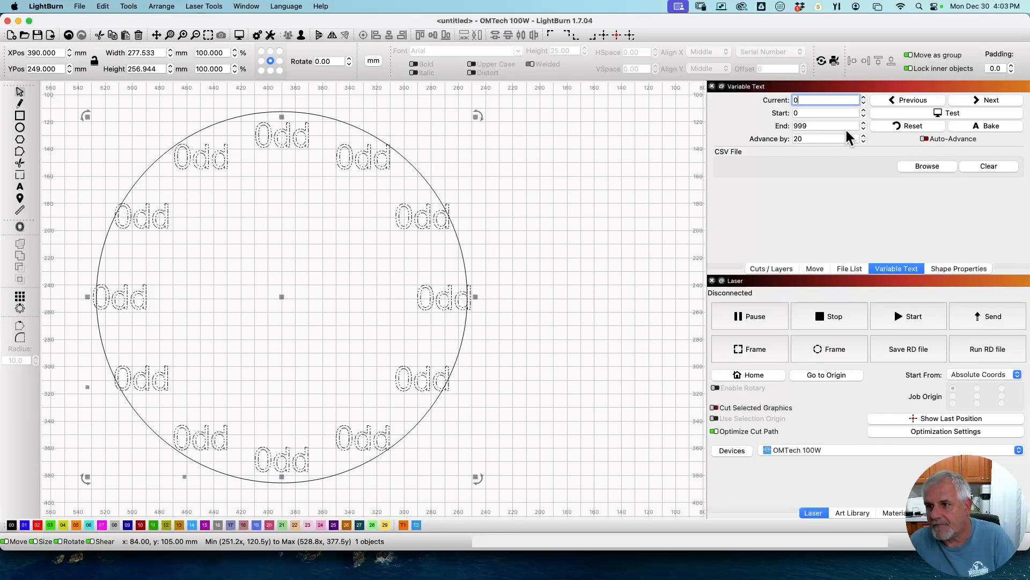
pyautogui.click(934, 113)
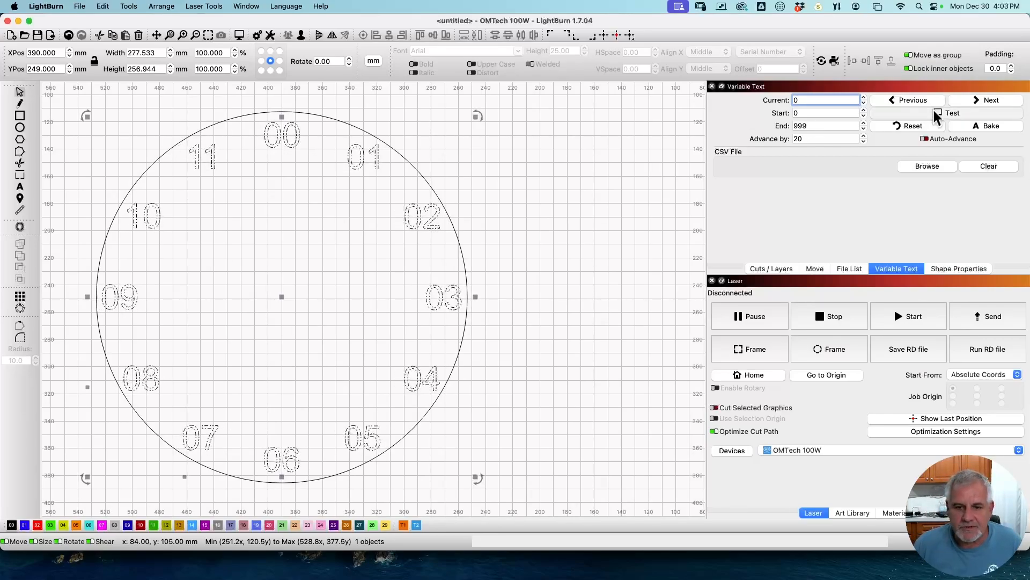
pyautogui.click(933, 113)
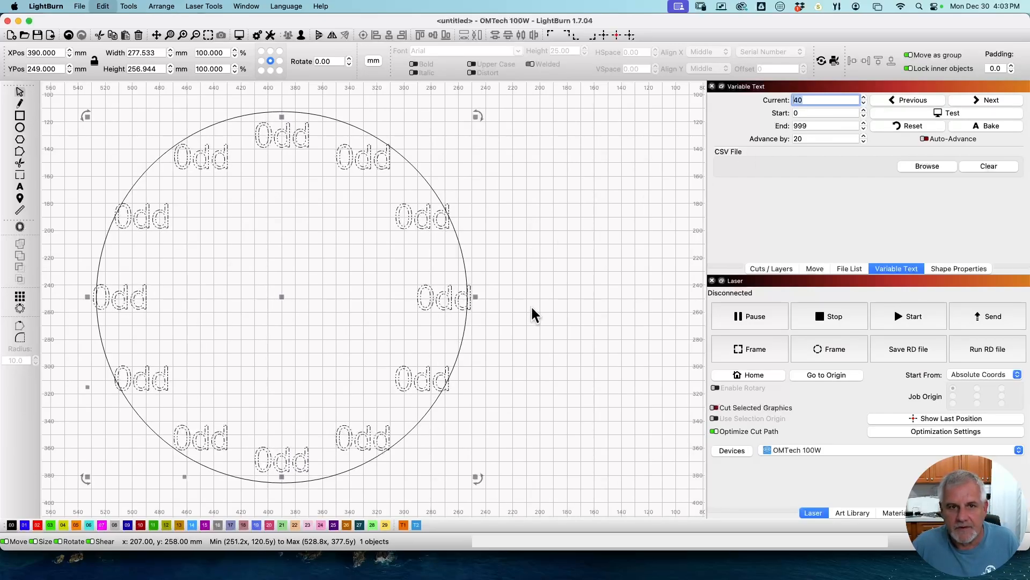
# Undo the circular array and the text edit, back to the single "dd" text.
pyautogui.click(68, 35)
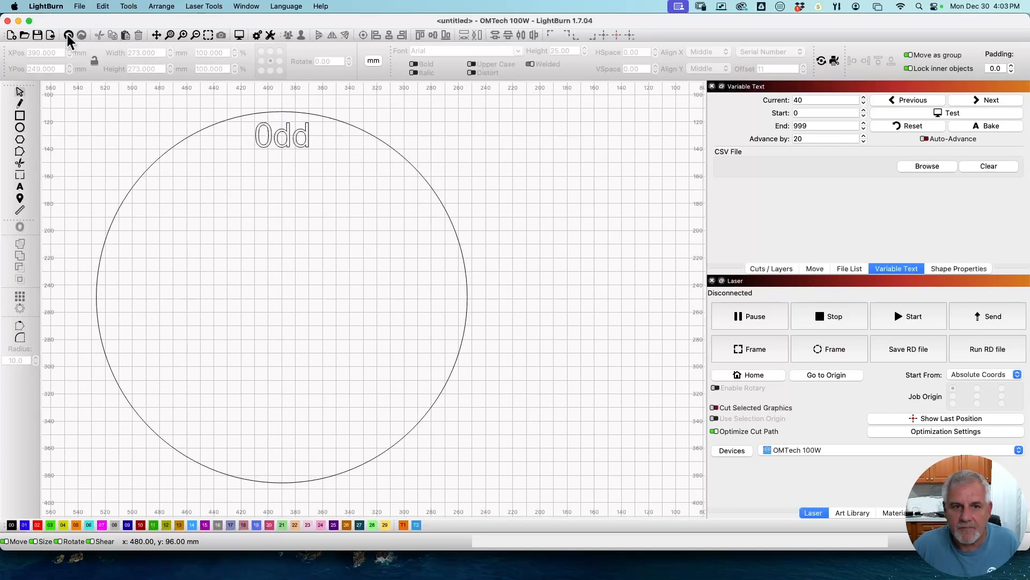
pyautogui.click(68, 35)
pyautogui.click(67, 35)
pyautogui.click(67, 35)
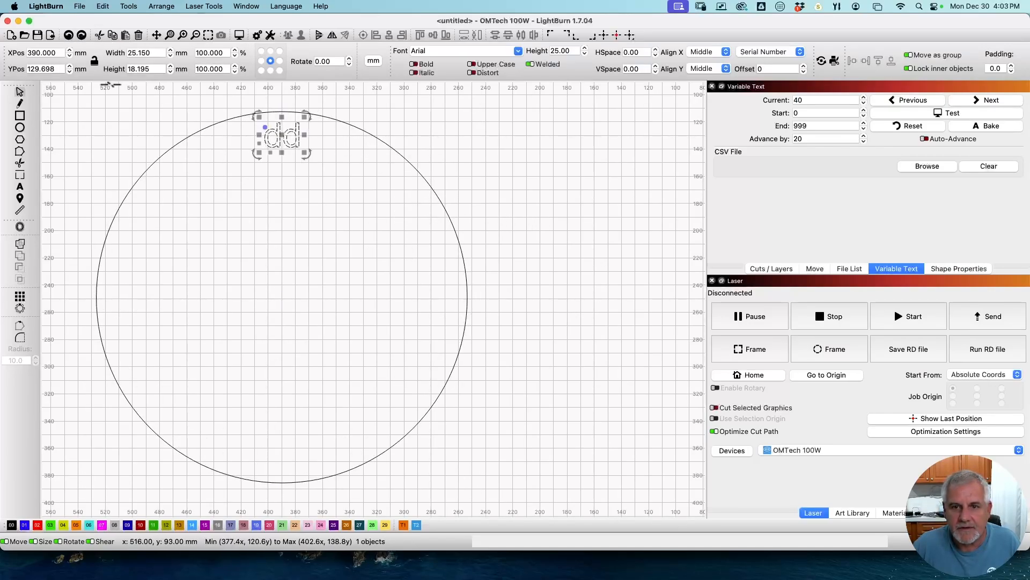
# Set the variable text Current value to 0.
pyautogui.click(299, 228)
pyautogui.moveTo(817, 101); pyautogui.dragTo(671, 98)
pyautogui.write('0')
pyautogui.click(612, 138)
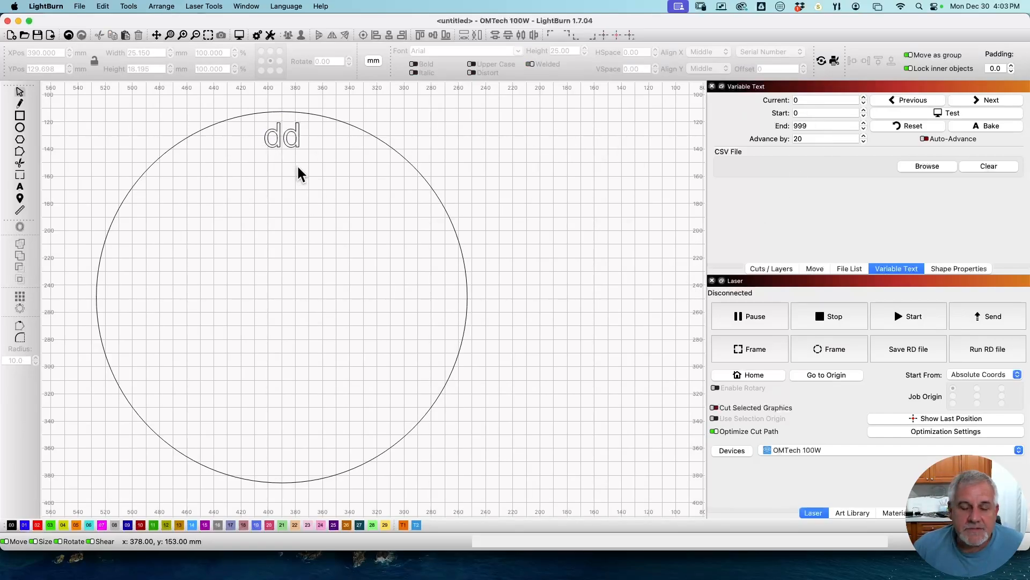
# Create a circular array of 12 unrotated "dd" copies around the circle's centre, auto-incrementing the variable text by 1.
pyautogui.click(291, 145)
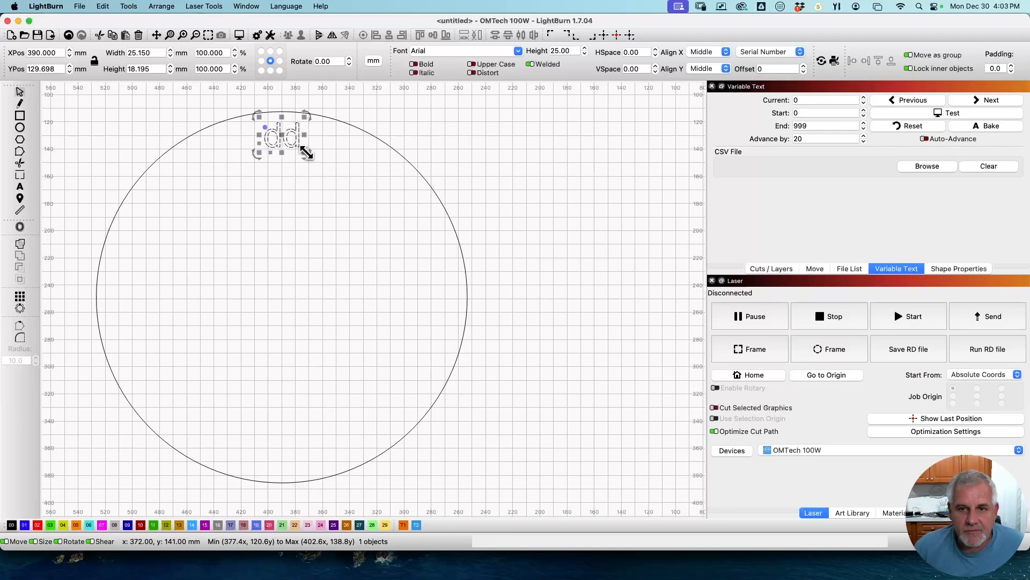
pyautogui.keyDown('shift'); pyautogui.click(363, 132); pyautogui.keyUp('shift')
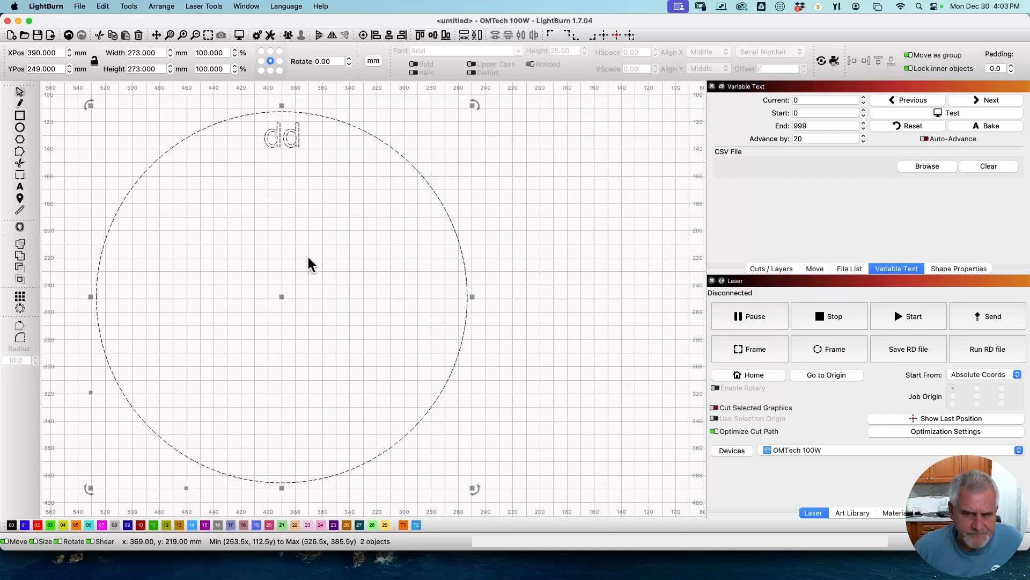
pyautogui.click(20, 309)
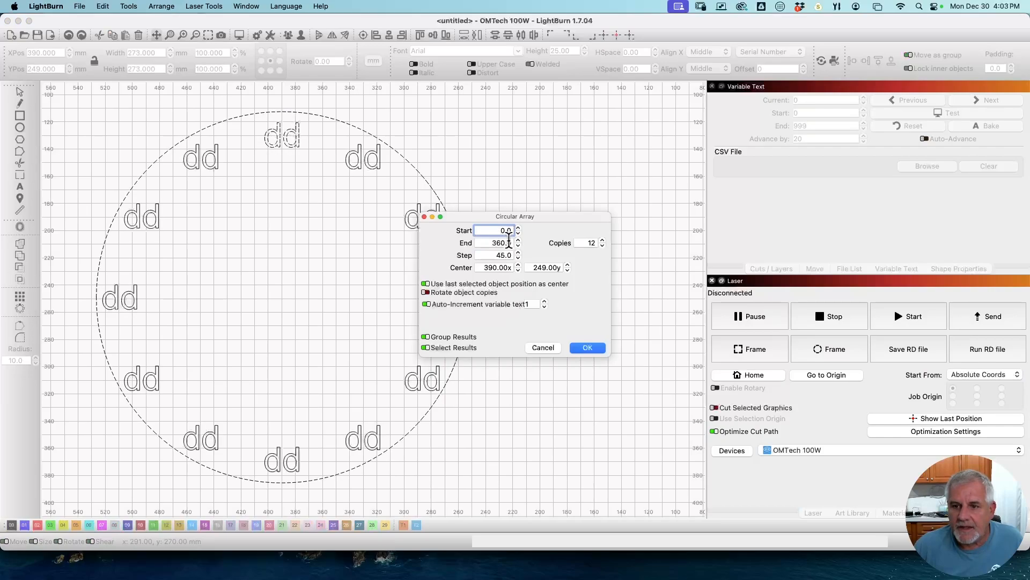
pyautogui.click(602, 245)
pyautogui.click(602, 246)
pyautogui.click(602, 240)
pyautogui.click(602, 240)
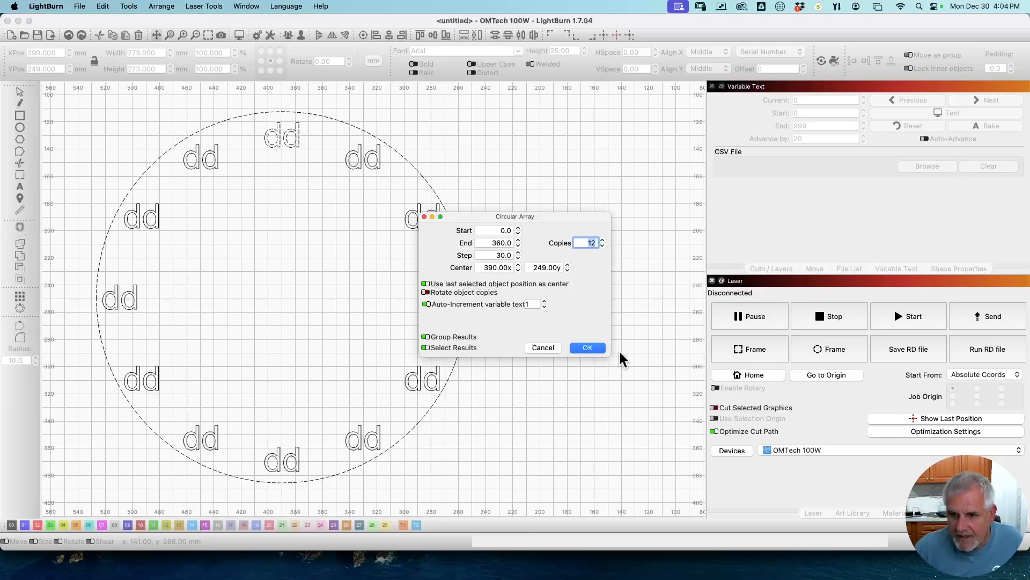
pyautogui.click(589, 347)
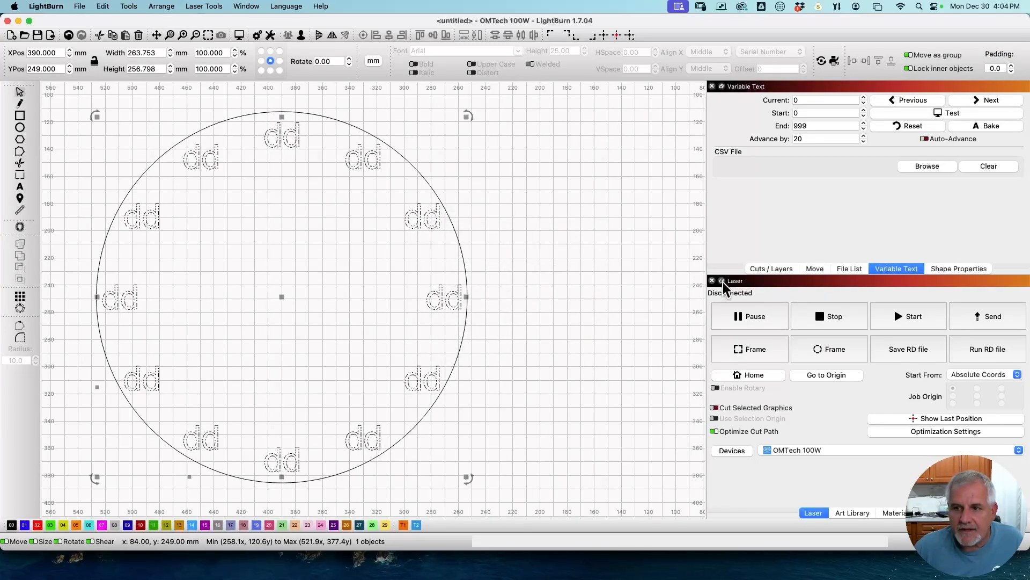
# Test the serial numbers on the circular array and bake them into plain text.
pyautogui.click(917, 112)
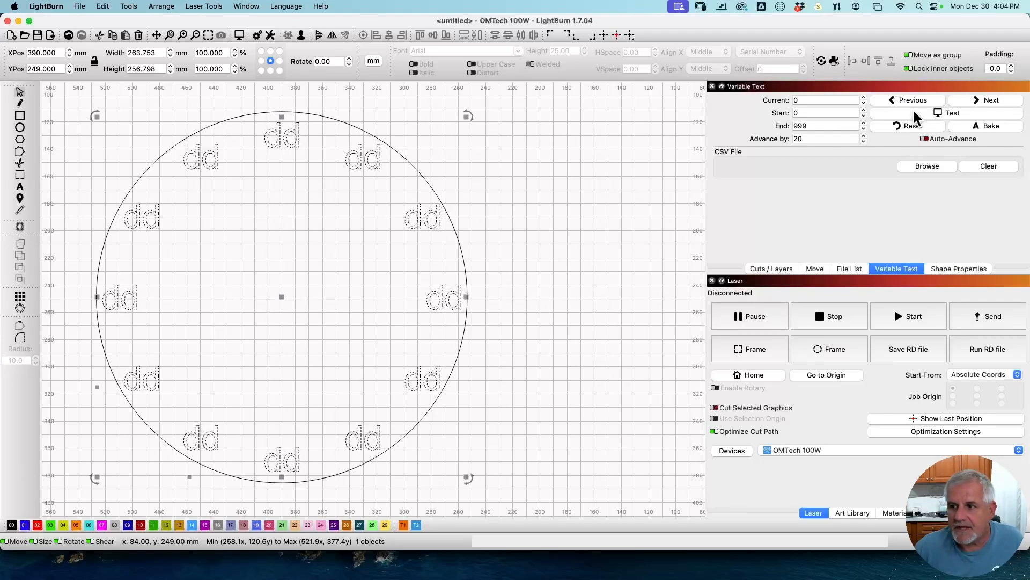
pyautogui.click(990, 128)
pyautogui.click(307, 209)
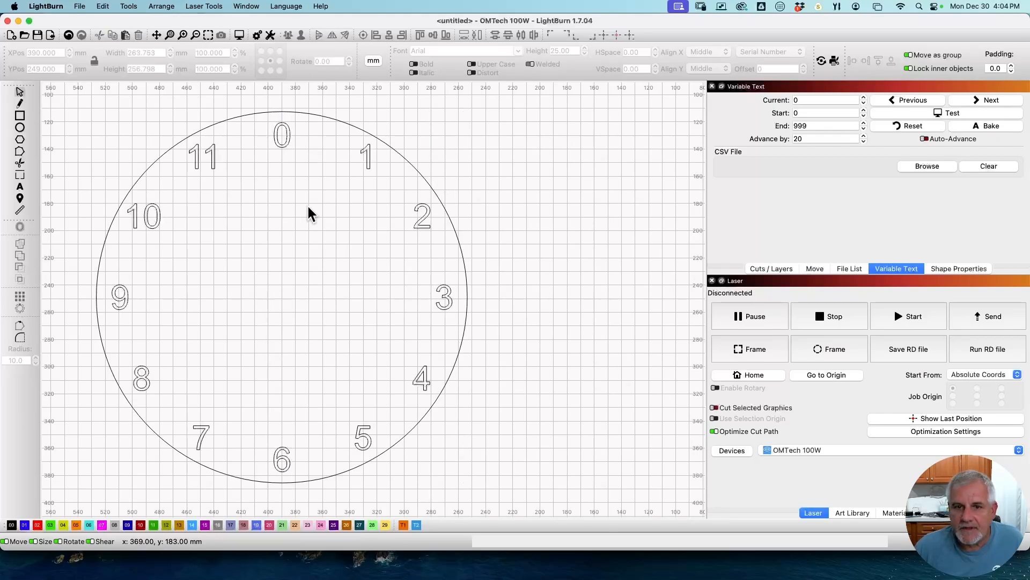
# Ungroup the baked clock numbers and change the 0 at the top of the circle to 12.
pyautogui.click(277, 125)
pyautogui.click(301, 33)
pyautogui.click(314, 165)
pyautogui.doubleClick(281, 134)
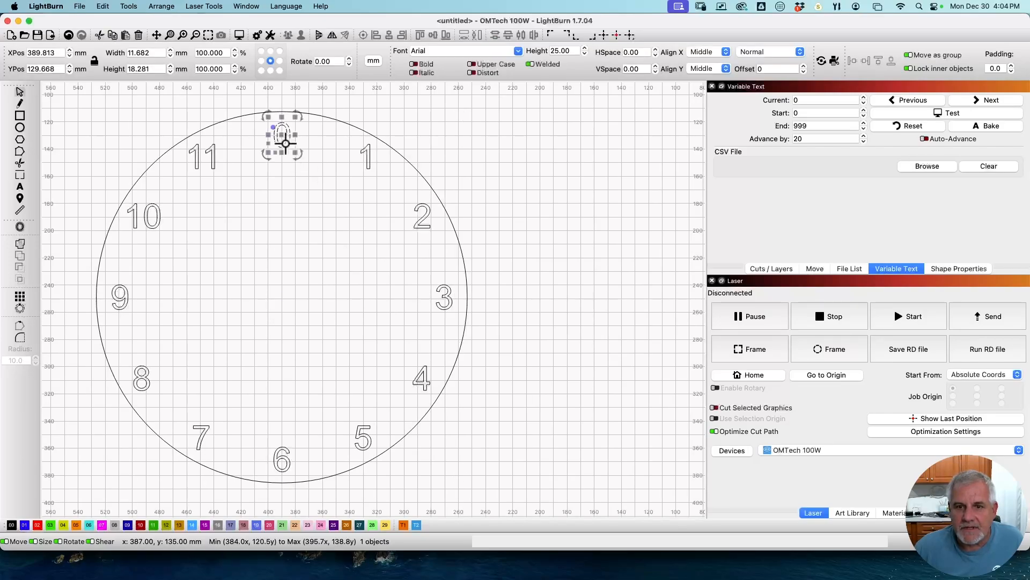
pyautogui.press('BackSpace')
pyautogui.write('12')
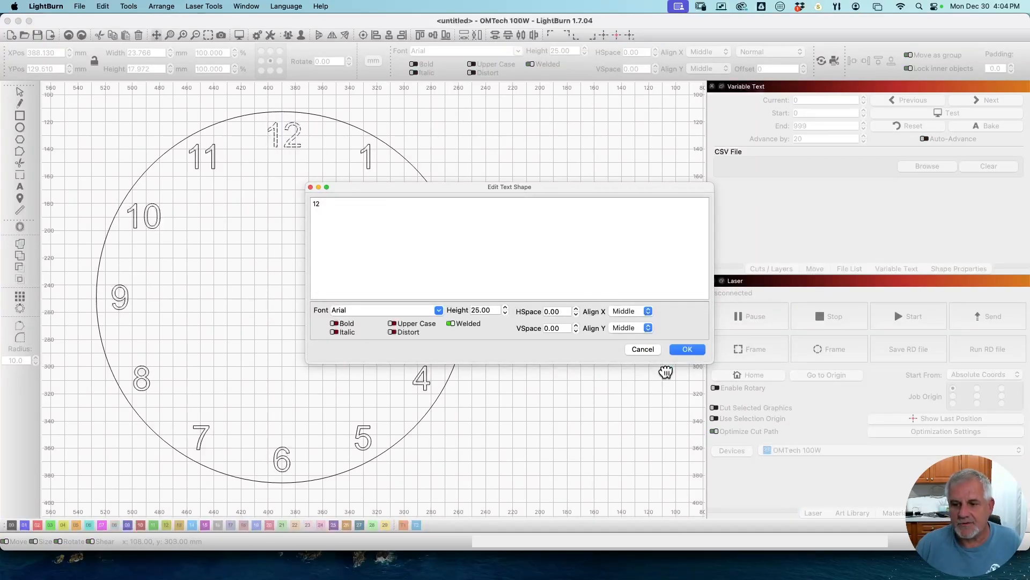
pyautogui.click(694, 350)
pyautogui.click(604, 329)
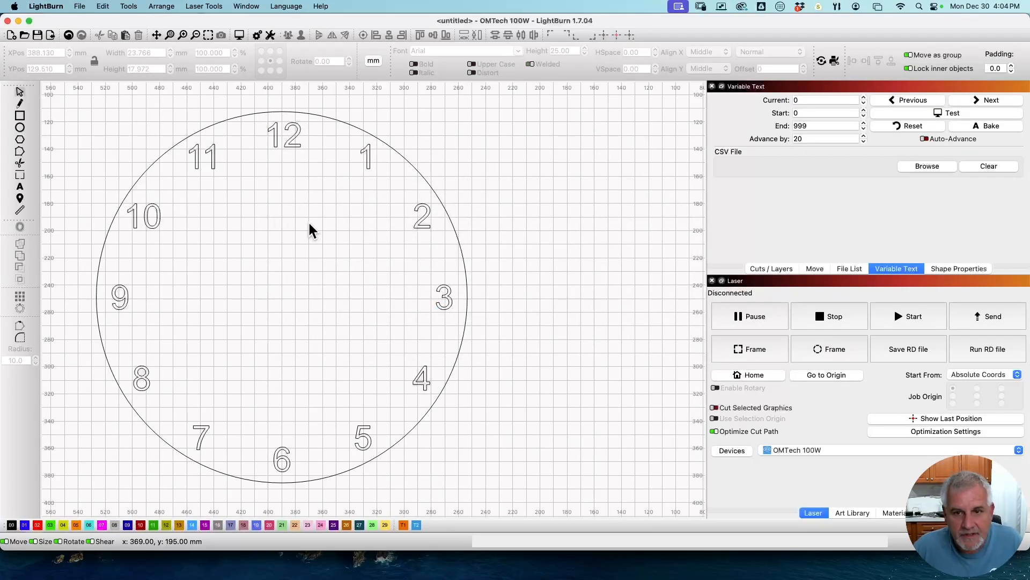
# Undo the number edit, ungrouping, baking and circular array, back to the circle with a single "dd" text.
pyautogui.press('super+z')
pyautogui.press('super+z')
pyautogui.press('super+z')
pyautogui.press('super+z')
pyautogui.press('super+z')
pyautogui.press('super+z')
pyautogui.press('super+z')
pyautogui.press('super+z')
pyautogui.press('super+z')
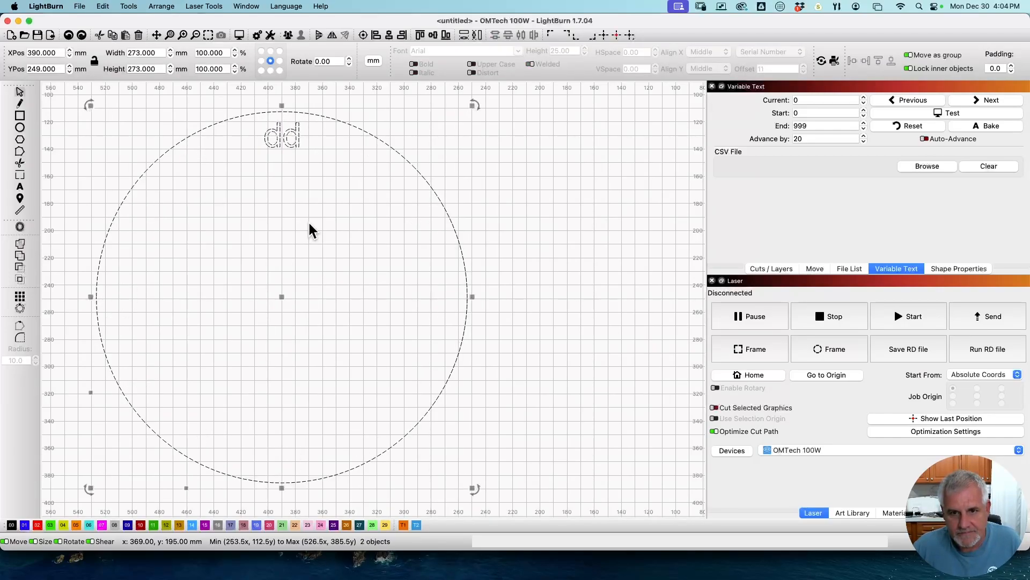
pyautogui.click(373, 179)
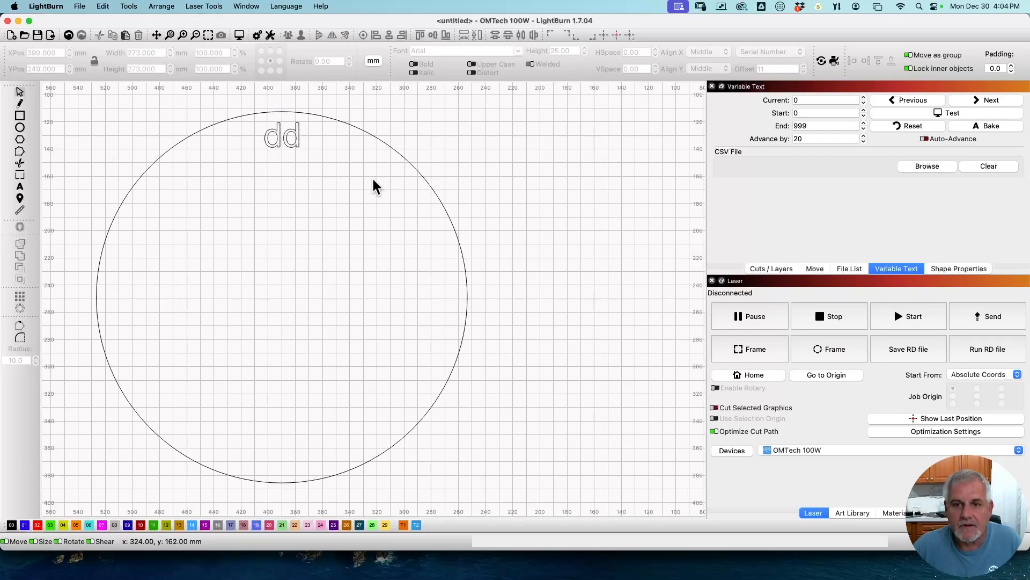
# Draw a vertical line about 273 mm long through the large circle's centre, from its top point to its bottom point.
pyautogui.click(343, 124)
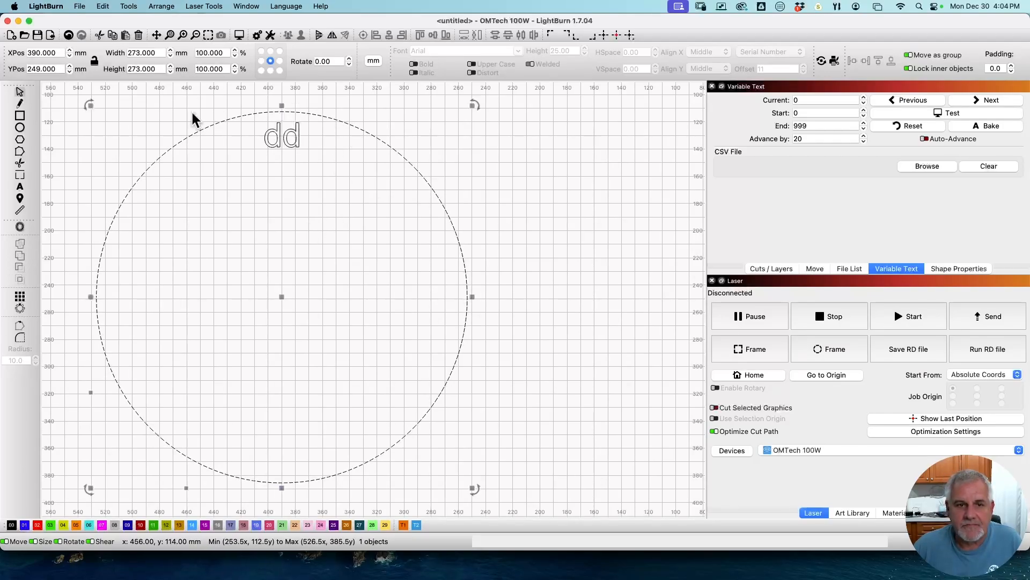
pyautogui.click(19, 103)
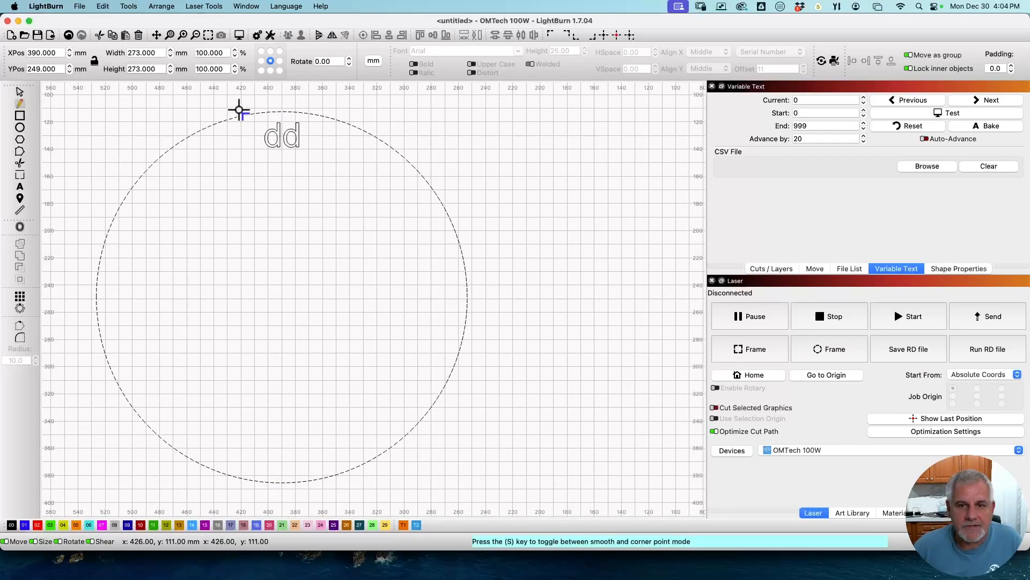
pyautogui.click(282, 111)
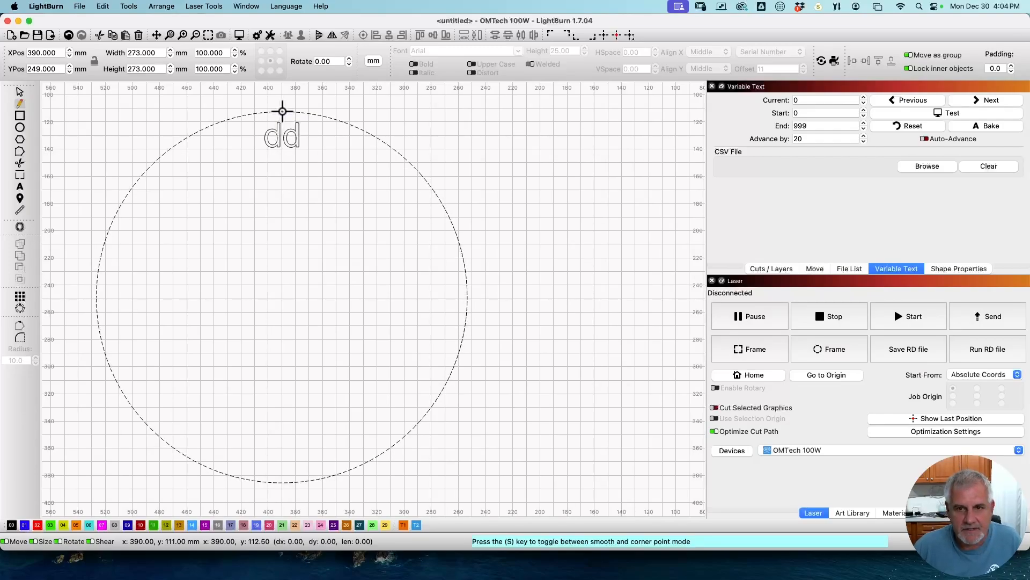
pyautogui.click(282, 482)
pyautogui.rightClick(283, 482)
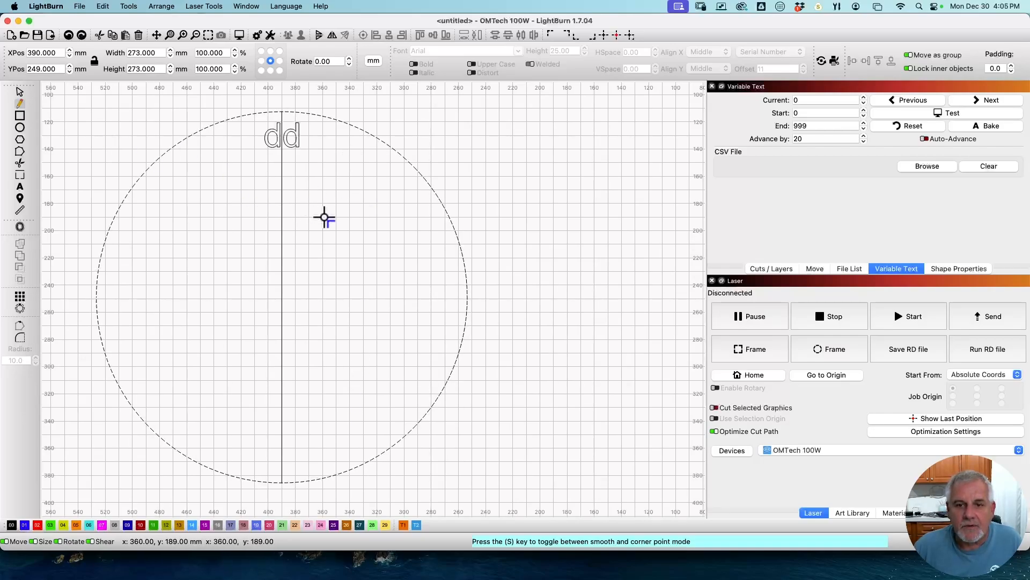
pyautogui.press('Escape')
# Rotate the circle and its line together clockwise so the line points to the 1 o'clock position.
pyautogui.moveTo(322, 217); pyautogui.dragTo(115, 150)
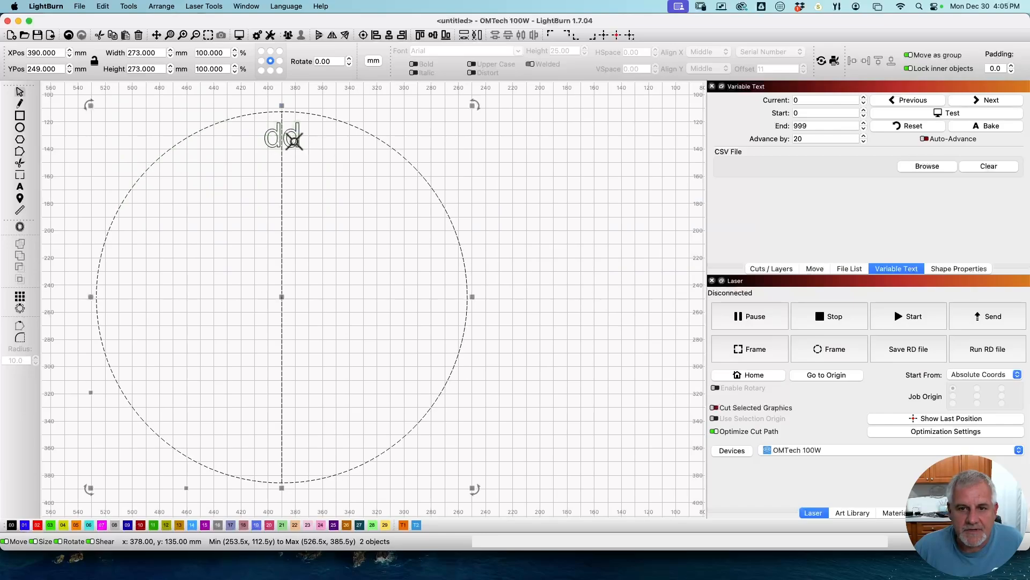
pyautogui.click(340, 61)
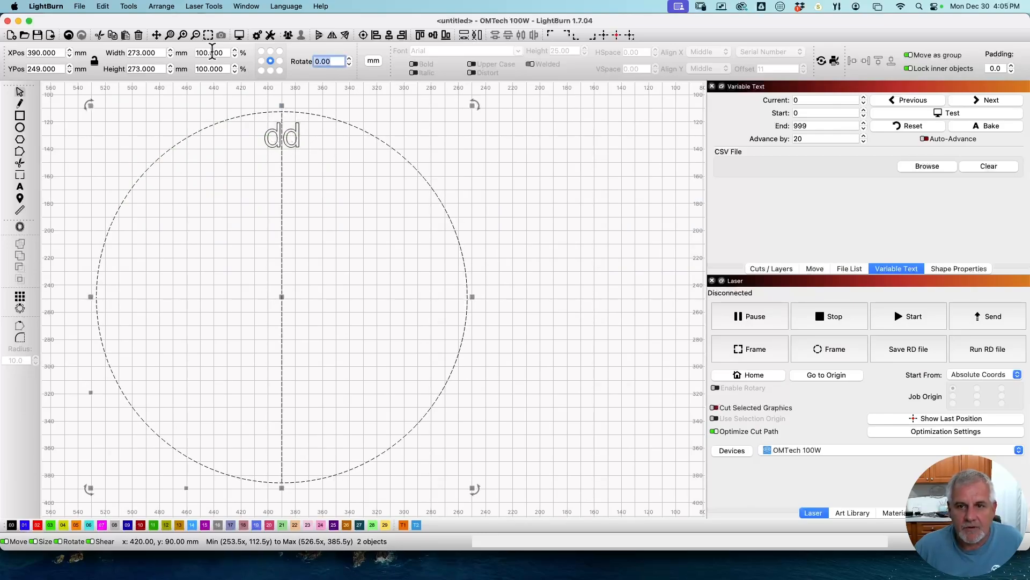
pyautogui.press('Return')
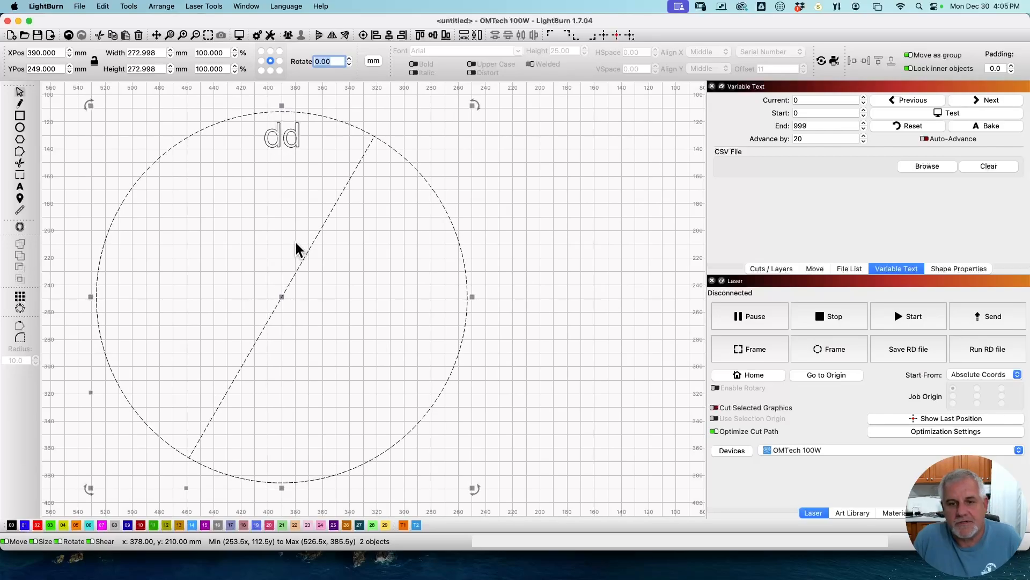
# Move the "dd" text onto the diagonal line at the 1 o'clock position, centred at about X 331, Y 147 mm.
pyautogui.click(274, 194)
pyautogui.click(283, 141)
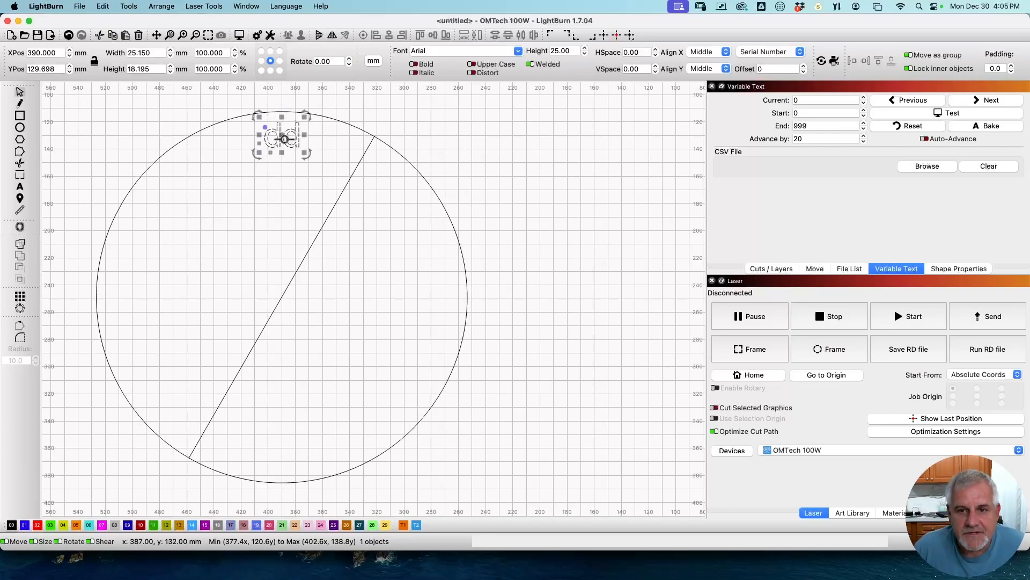
pyautogui.moveTo(281, 135); pyautogui.dragTo(364, 159)
pyautogui.scroll(1, 360, 161)
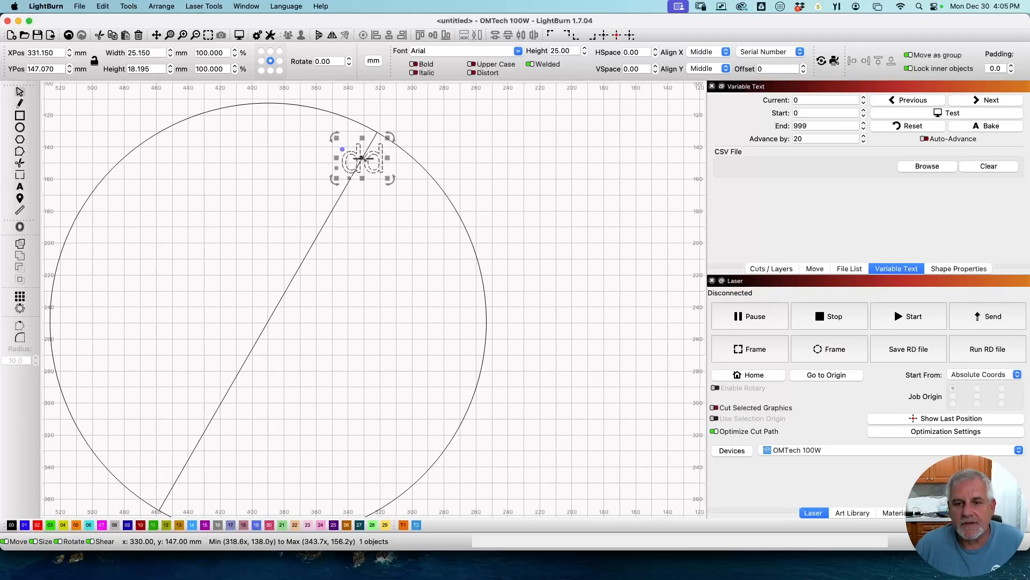
# Delete the diagonal line and array the "dd" text around the circle's centre as 12 unrotated copies, auto-incrementing the variable text by 1.
pyautogui.click(279, 301)
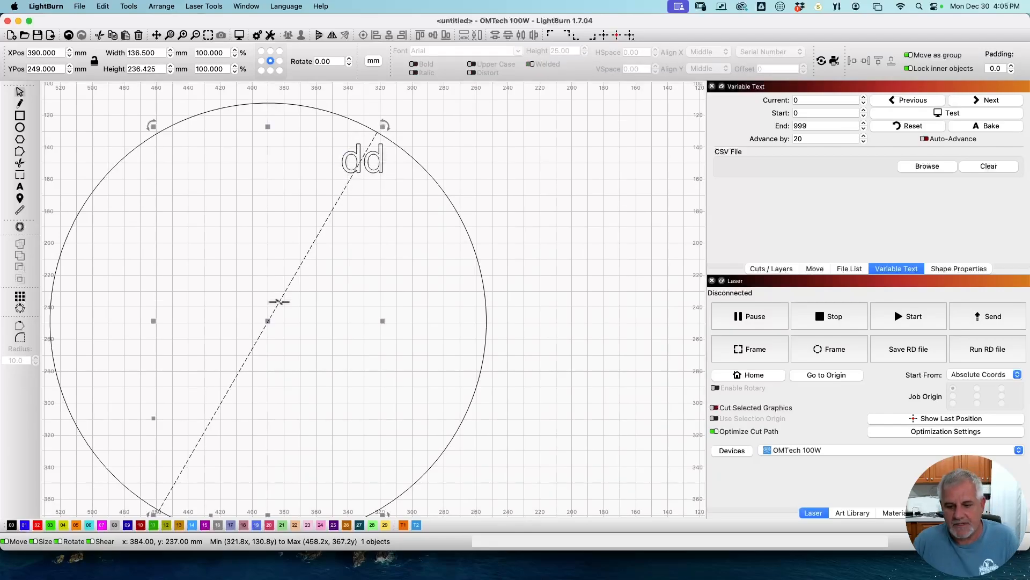
pyautogui.press('Delete')
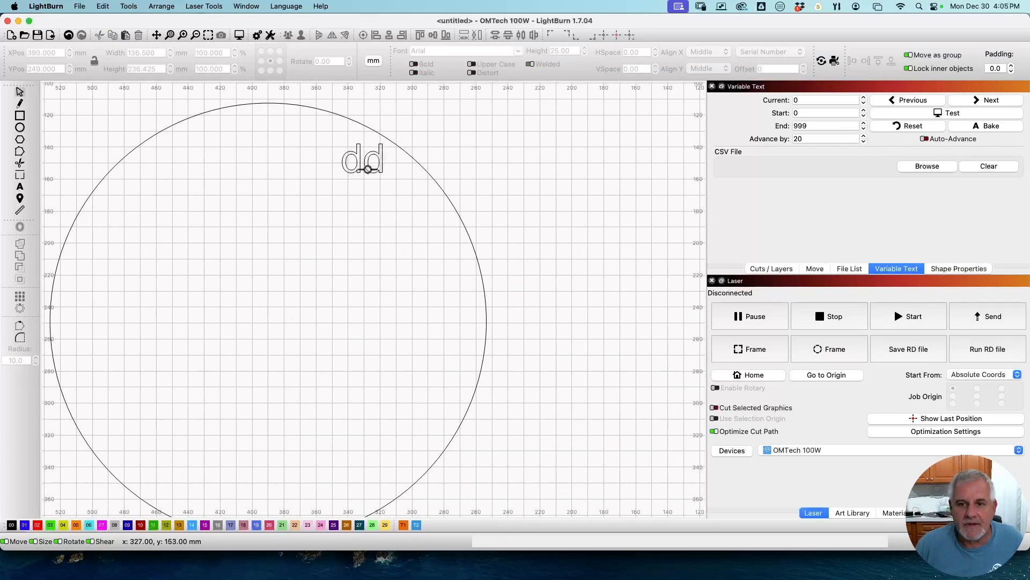
pyautogui.click(369, 161)
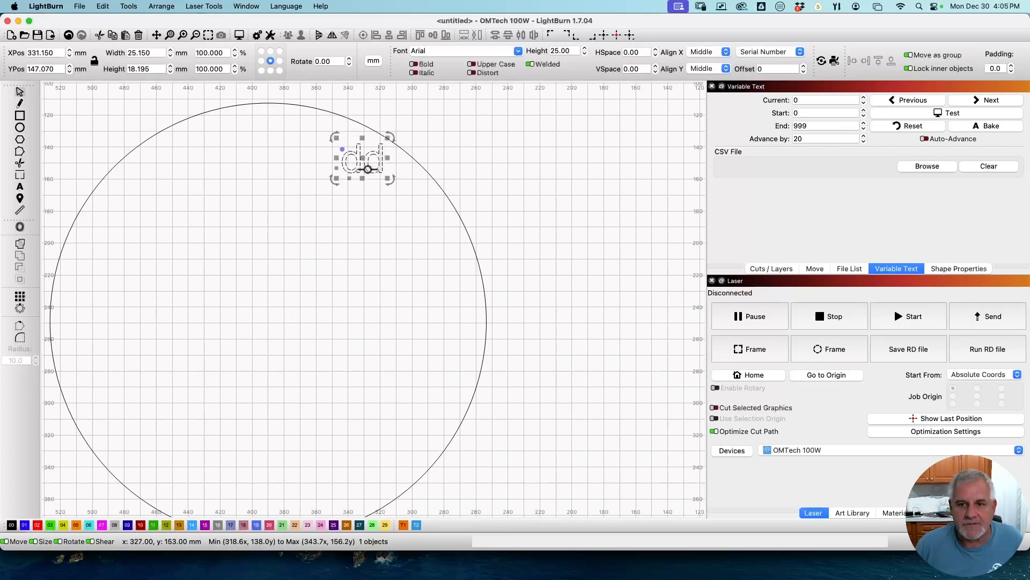
pyautogui.keyDown('shift'); pyautogui.click(455, 210); pyautogui.keyUp('shift')
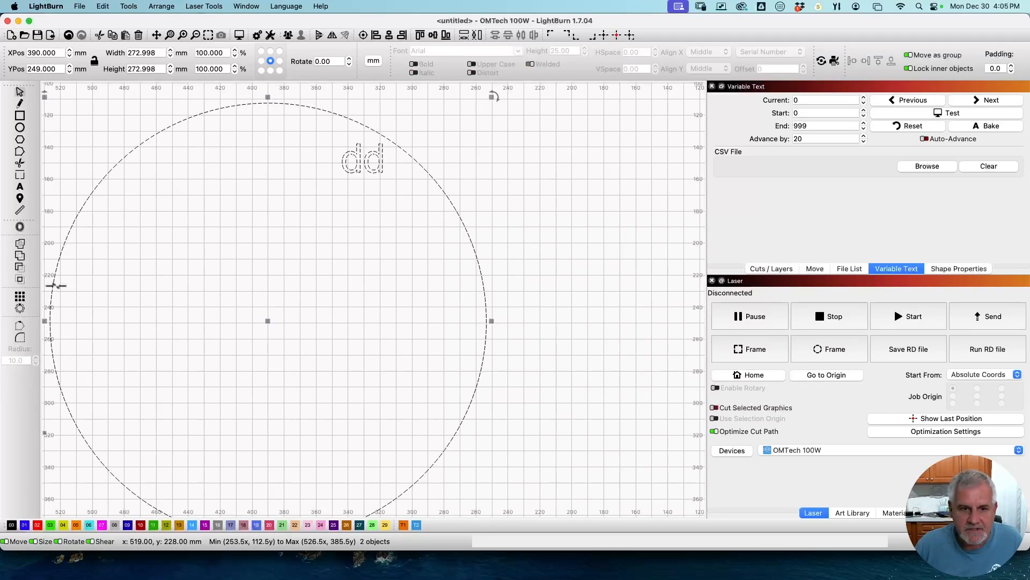
pyautogui.click(20, 309)
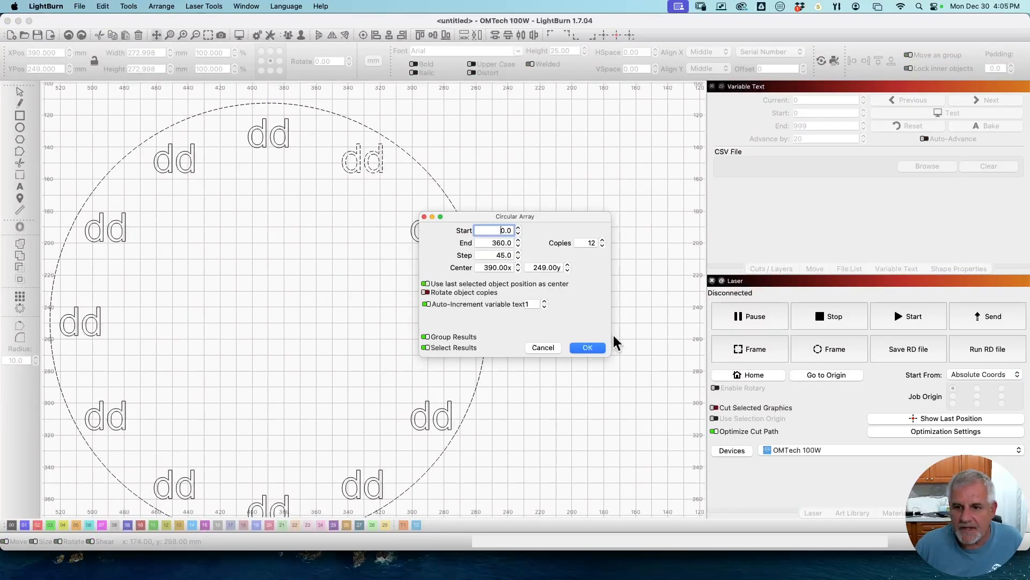
pyautogui.click(583, 348)
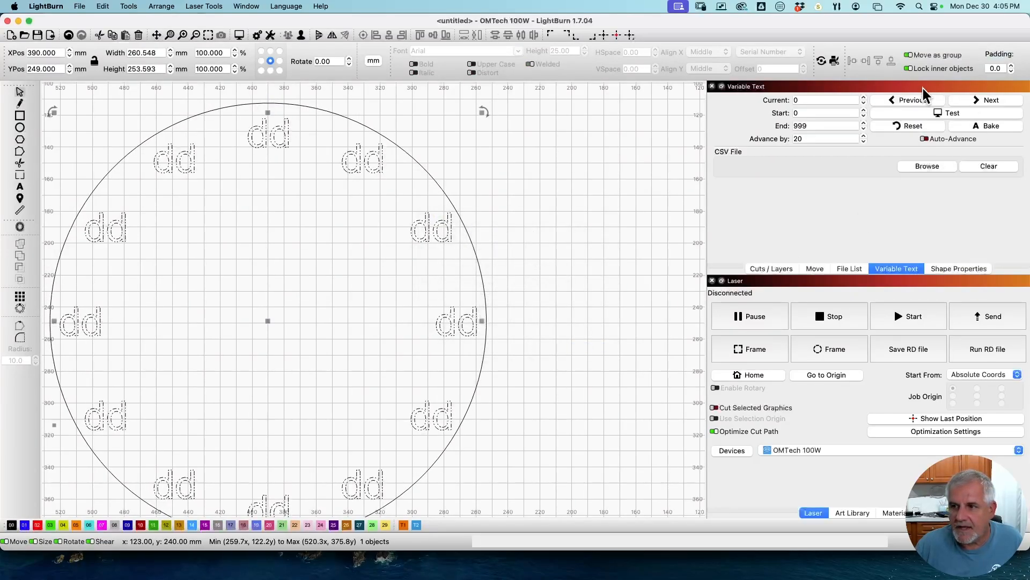
# Set the variable text's current value to 1 and test the serial numbers around the clock face.
pyautogui.click(864, 98)
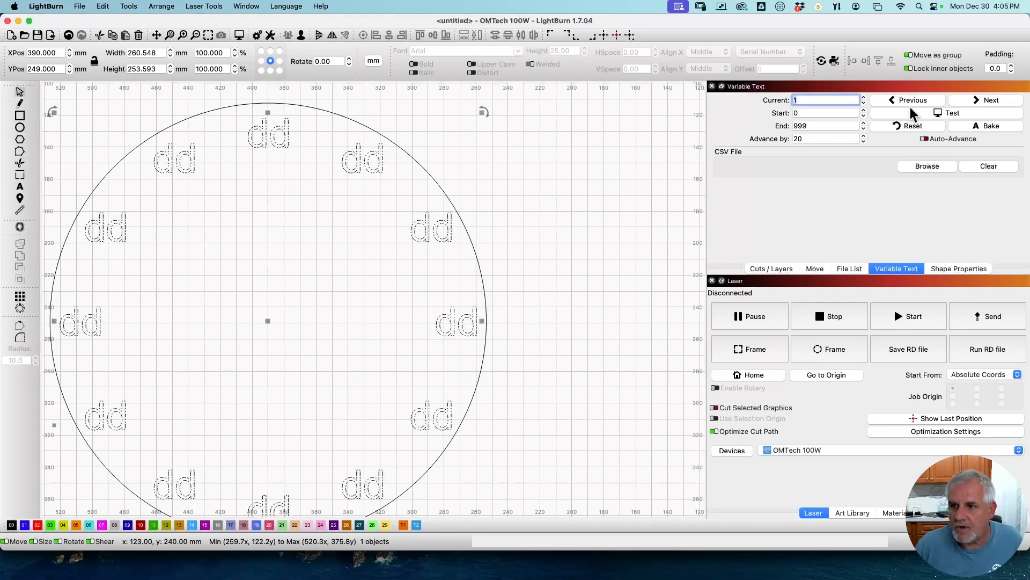
pyautogui.click(939, 114)
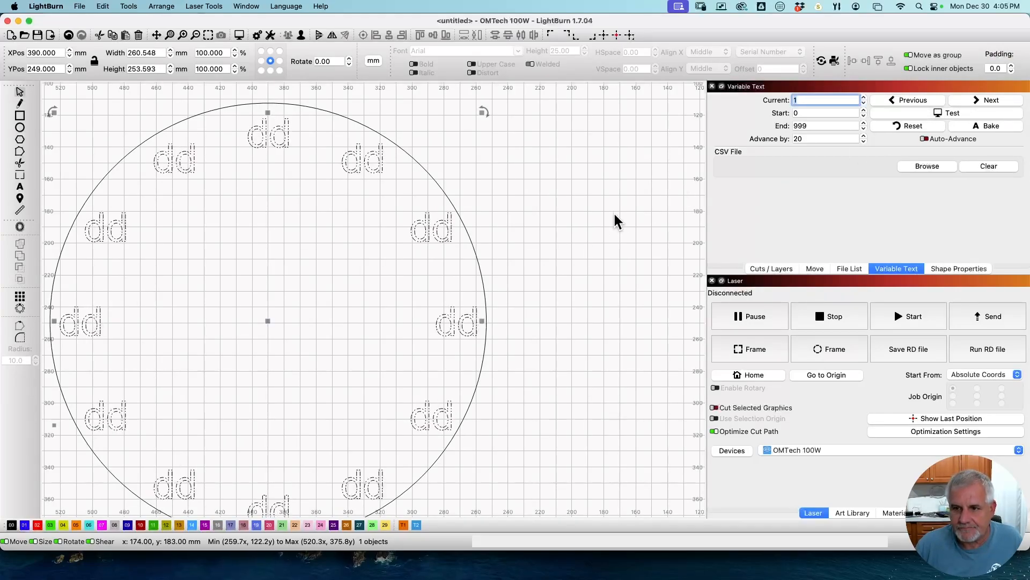
pyautogui.scroll(-1, 576, 219)
pyautogui.moveTo(343, 286)
pyautogui.mouseDown()
pyautogui.moveTo(346, 229)
pyautogui.moveTo(340, 271)
pyautogui.mouseUp()
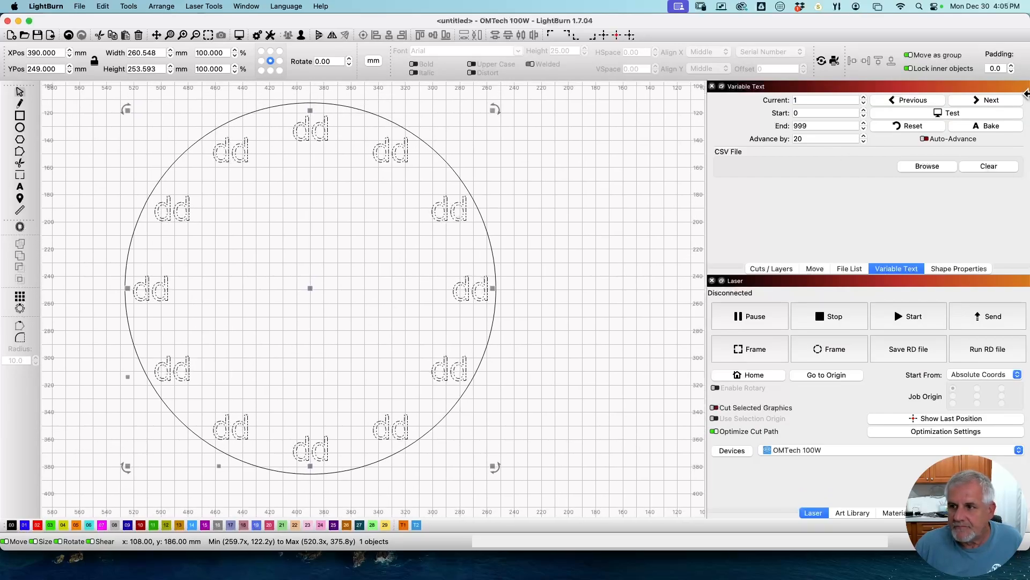
pyautogui.click(936, 118)
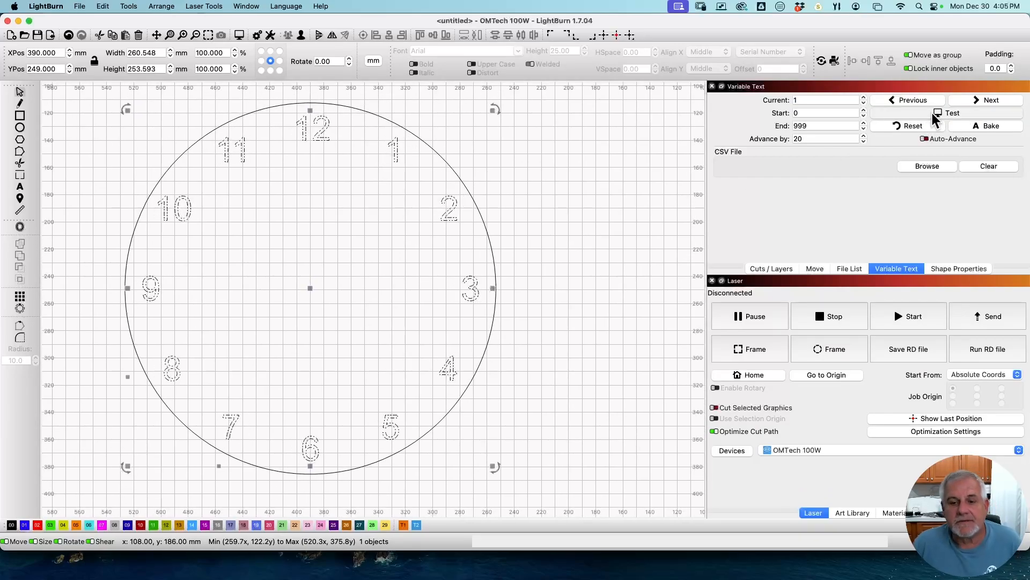
pyautogui.click(932, 113)
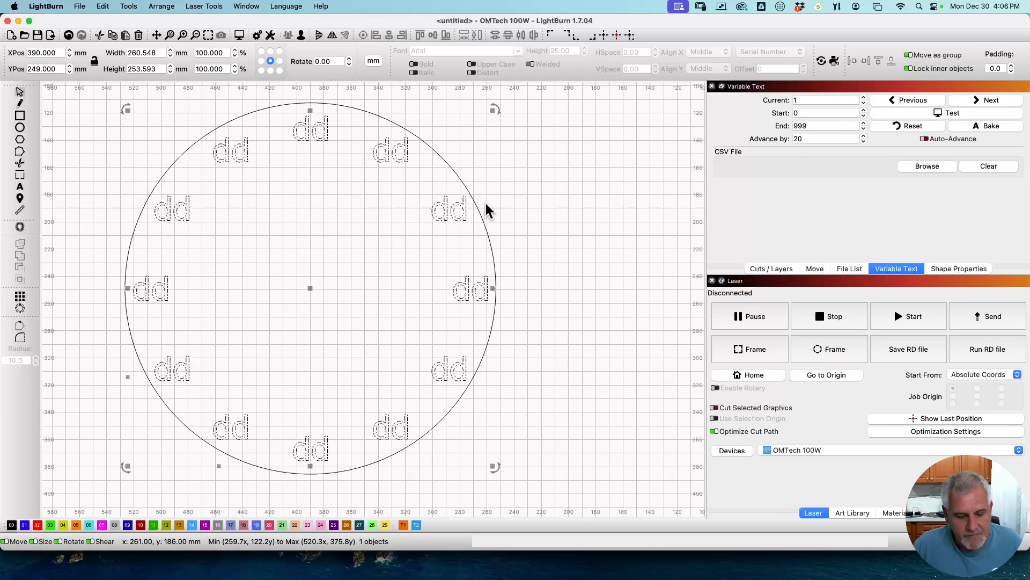
# Undo the circular array and guide-line edits, back to the circle with a single "dd" text at 12 o'clock.
pyautogui.press('super+z')
pyautogui.press('super+z')
pyautogui.press('super+z')
pyautogui.press('super+z')
pyautogui.press('super+z')
pyautogui.press('super+z')
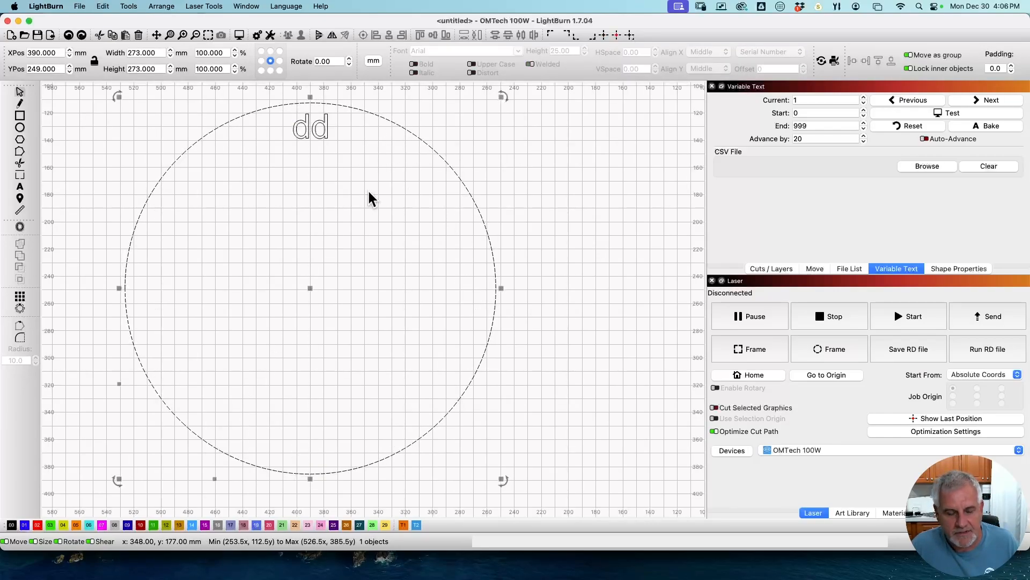
# Preview a circular array with the "dd" text selected last, comparing it with and without the last selected object as centre, and cancel it.
pyautogui.keyDown('shift'); pyautogui.click(324, 134); pyautogui.keyUp('shift')
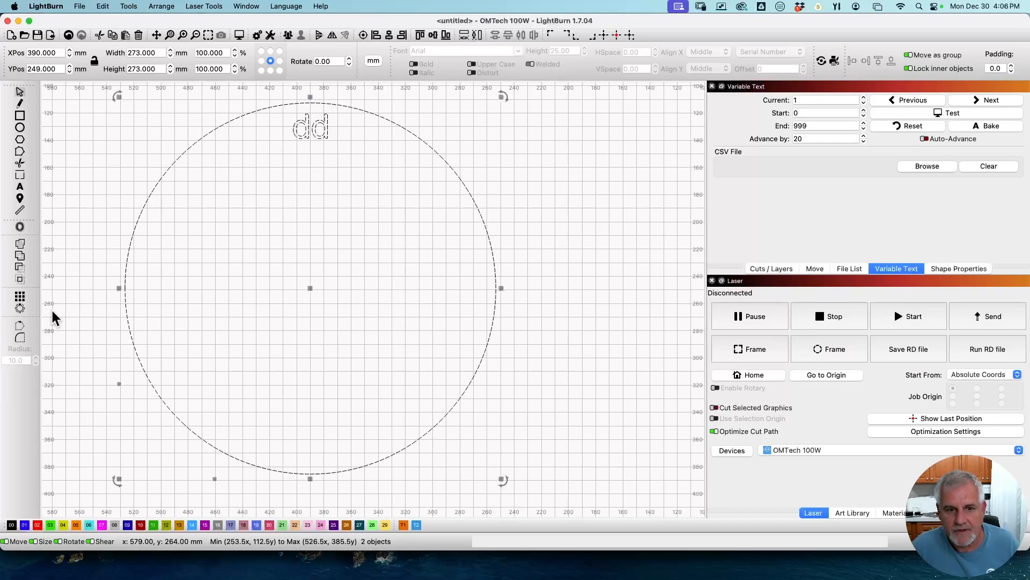
pyautogui.click(21, 306)
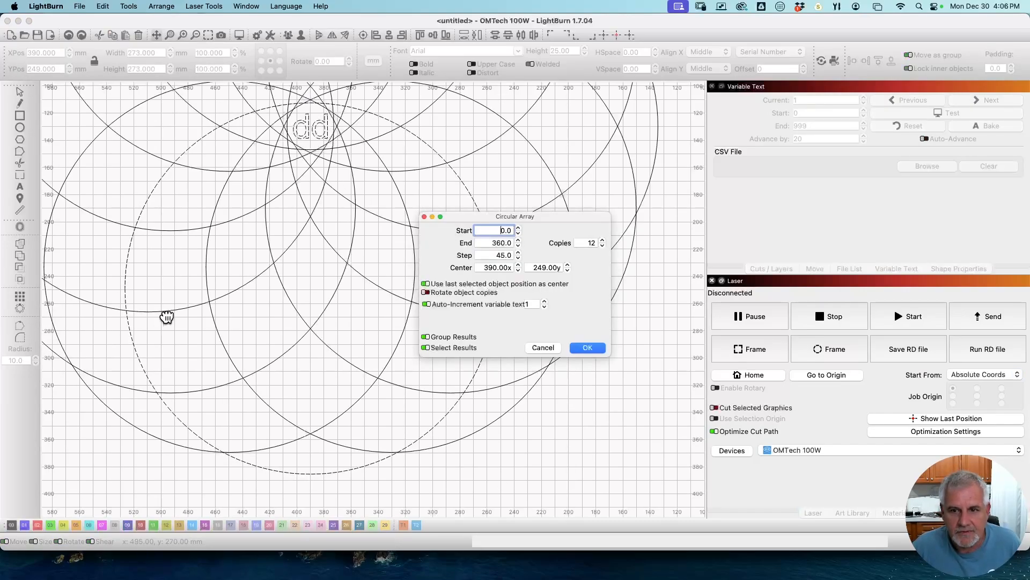
pyautogui.scroll(-3, 165, 318)
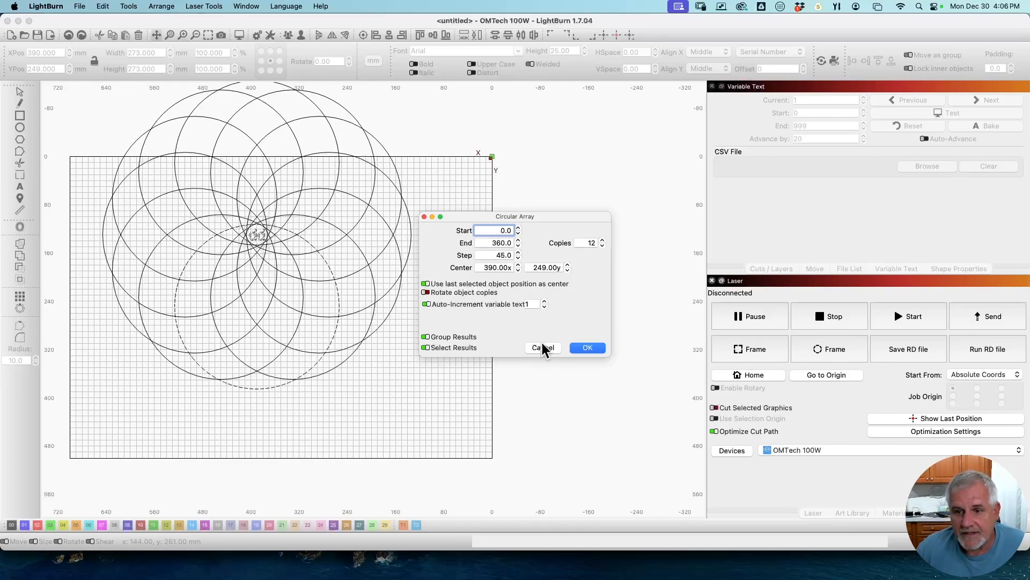
pyautogui.click(425, 284)
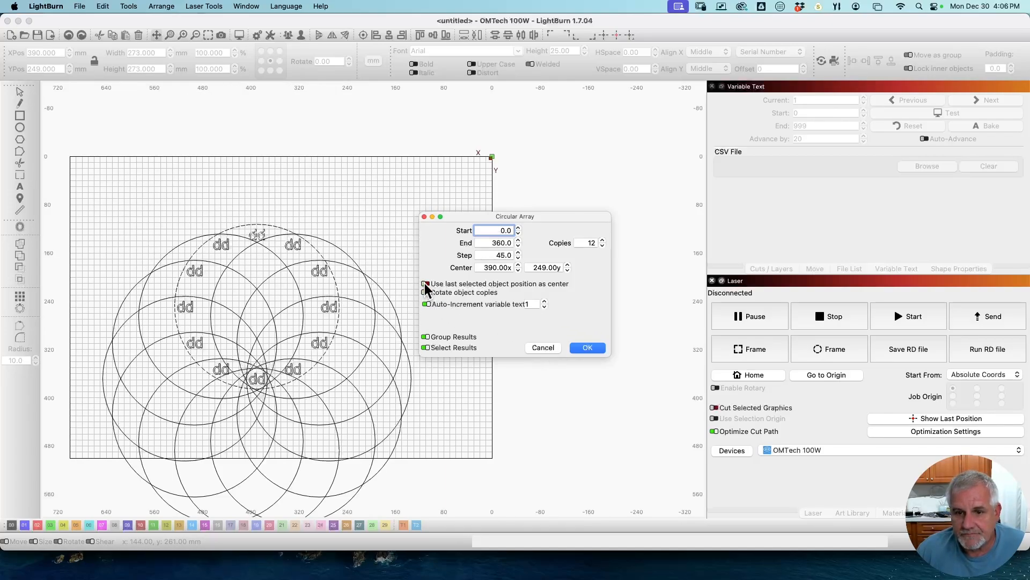
pyautogui.click(424, 283)
pyautogui.click(551, 349)
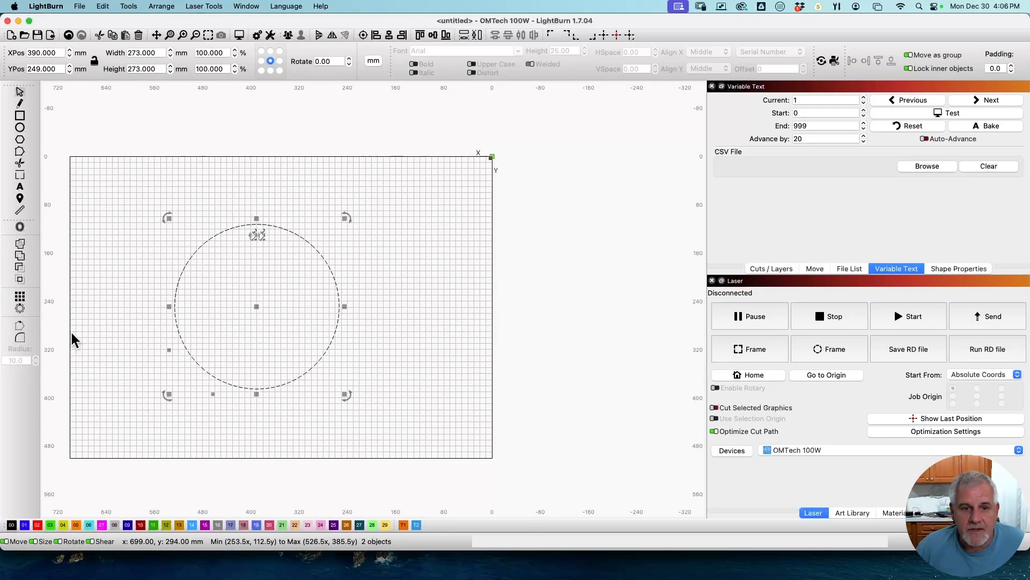
# Reselect the text and circle with the circle last, preview the array with and without the last selected object as centre, and cancel.
pyautogui.click(252, 310)
pyautogui.moveTo(248, 233); pyautogui.dragTo(236, 222)
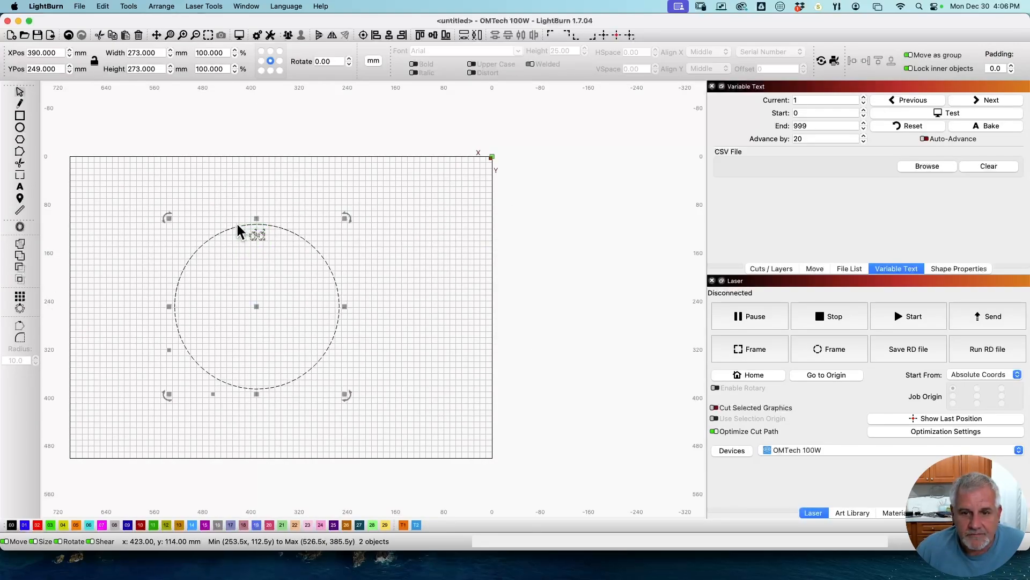
pyautogui.click(20, 308)
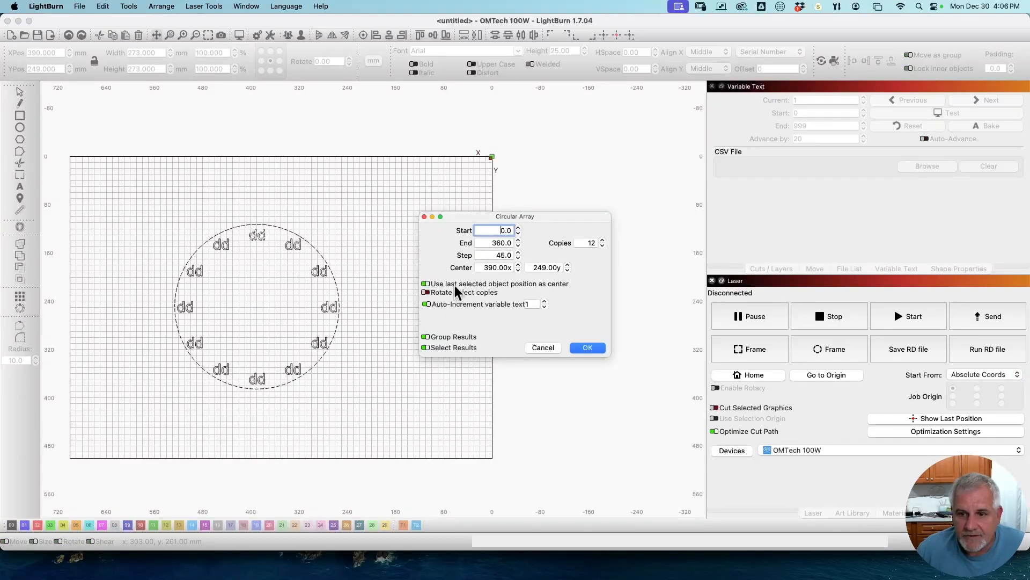
pyautogui.click(427, 284)
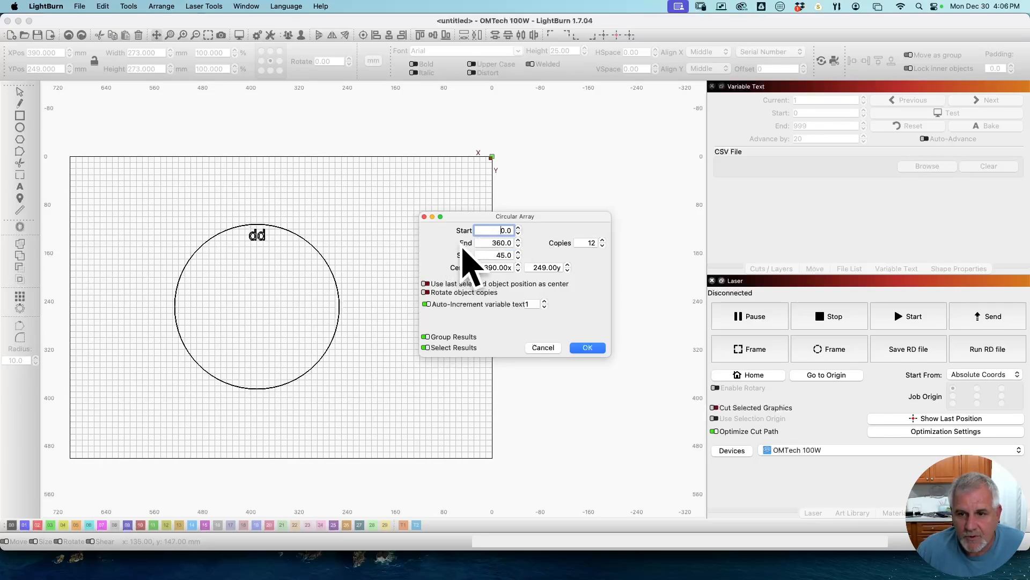
pyautogui.click(426, 284)
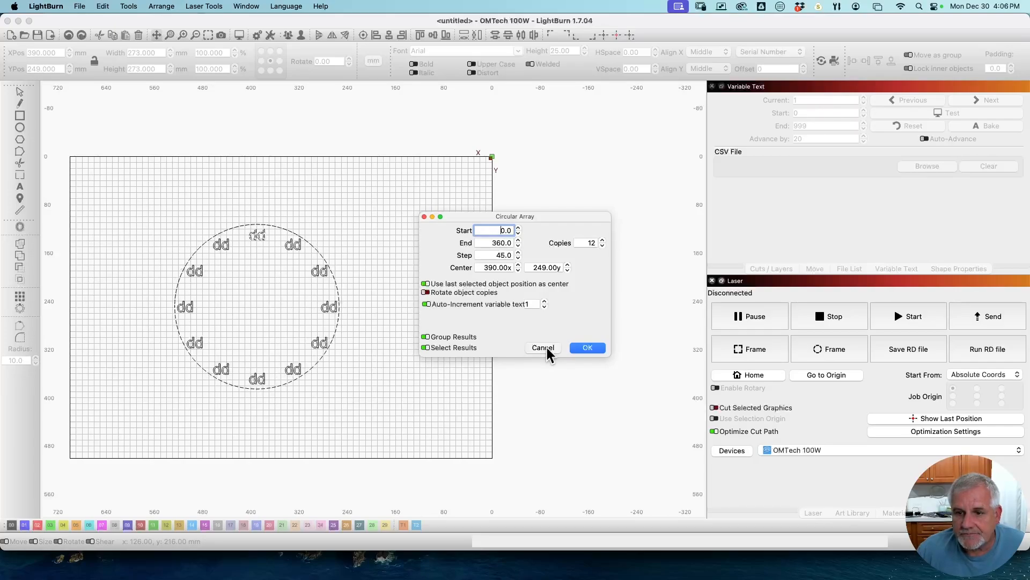
pyautogui.click(543, 347)
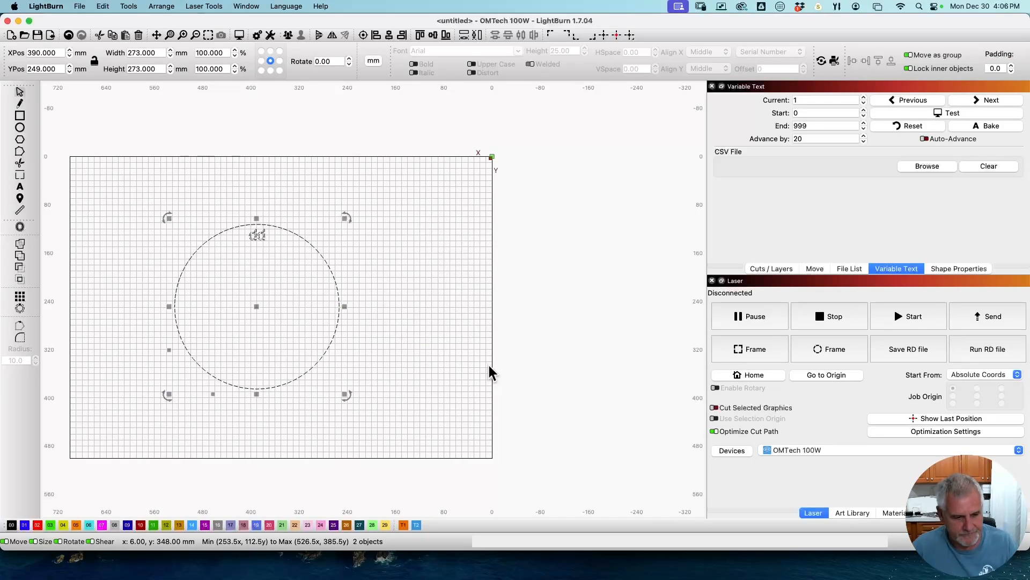